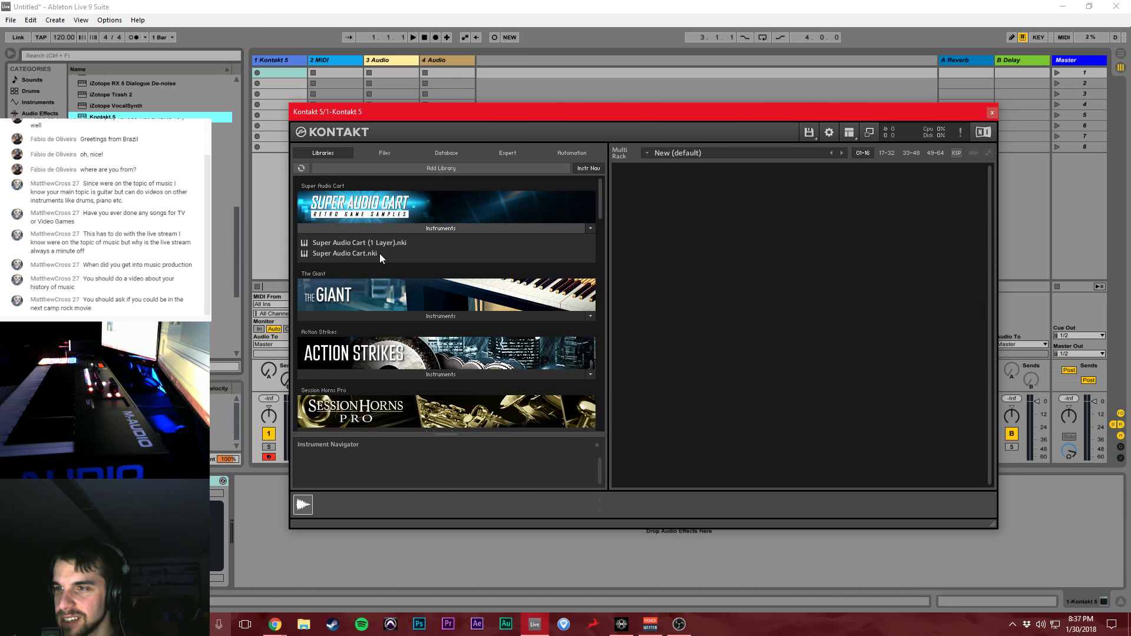
Load the full Super Audio Cart.nki instrument into the empty Kontakt multi rack and reposition the plugin window
left_click_drag(379, 253, 701, 271)
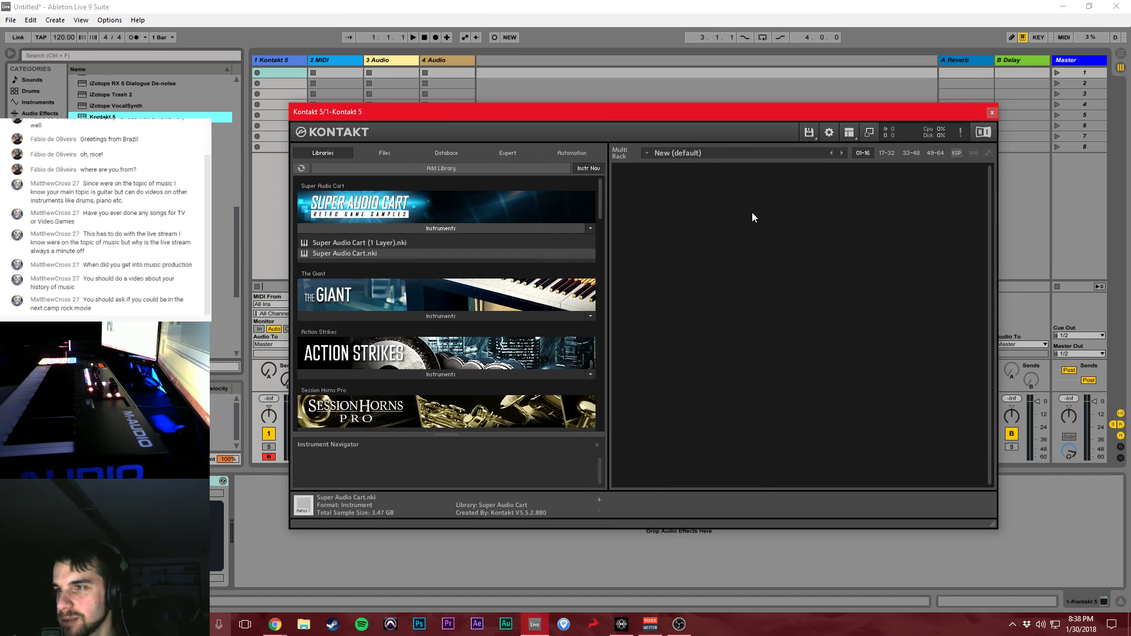
left_click_drag(697, 113, 490, 46)
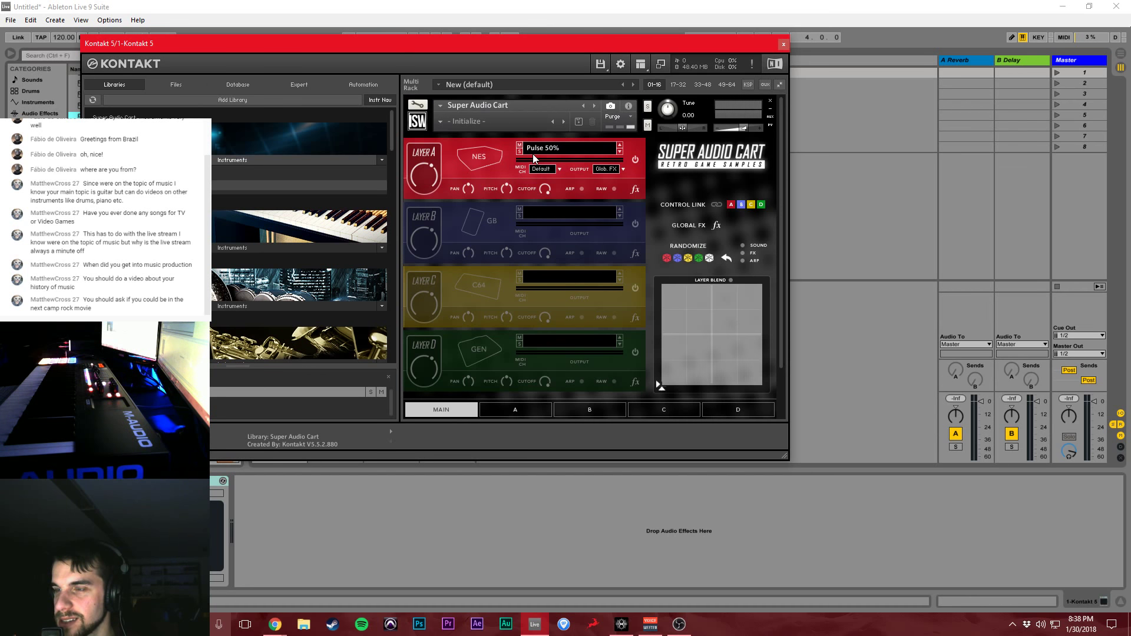
left_click_drag(487, 48, 631, 95)
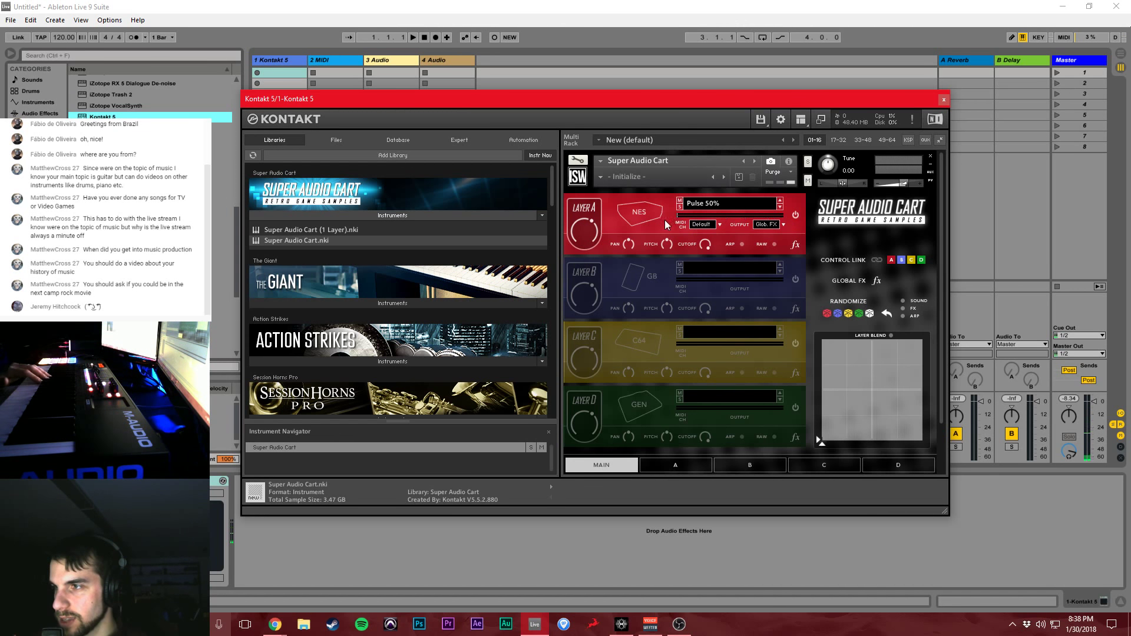
Audition the NES pulse sounds on layer A: Pulse 25%, Pulse 12.5%, Pulse 12.5% Hack, Pulse 25% Hack and Pulse 50% Hack
left_click(646, 214)
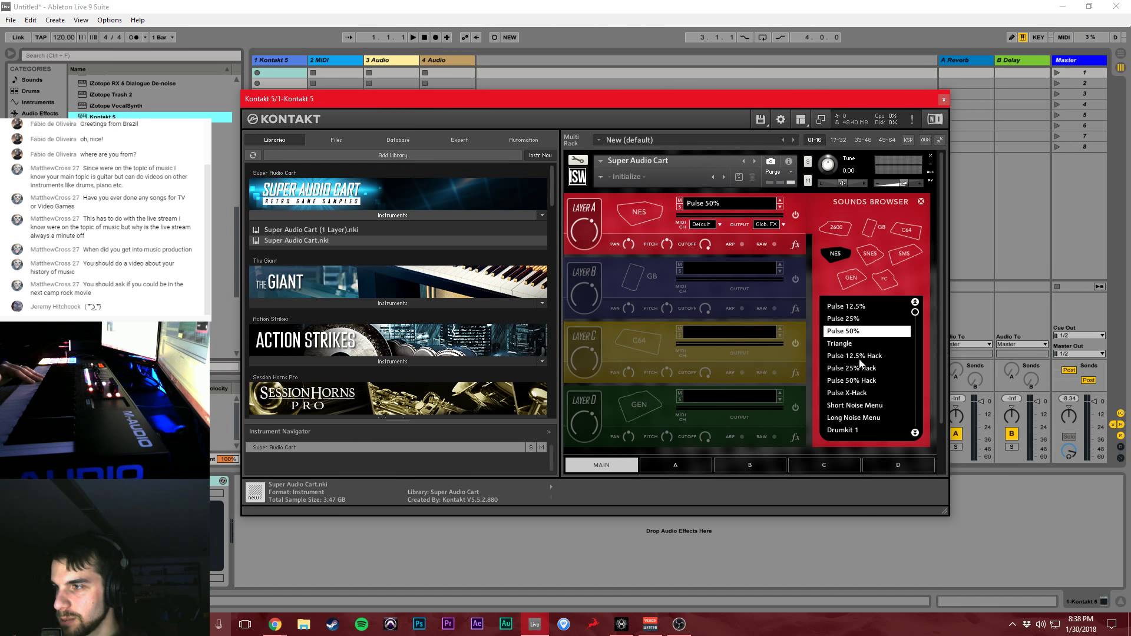
left_click(846, 321)
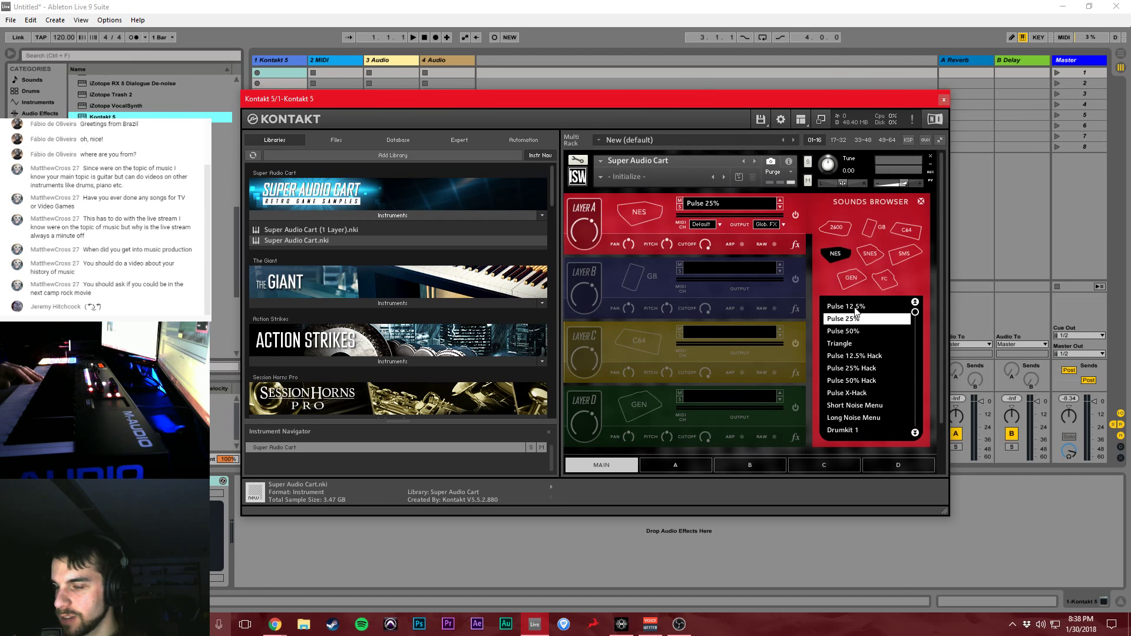
left_click(855, 317)
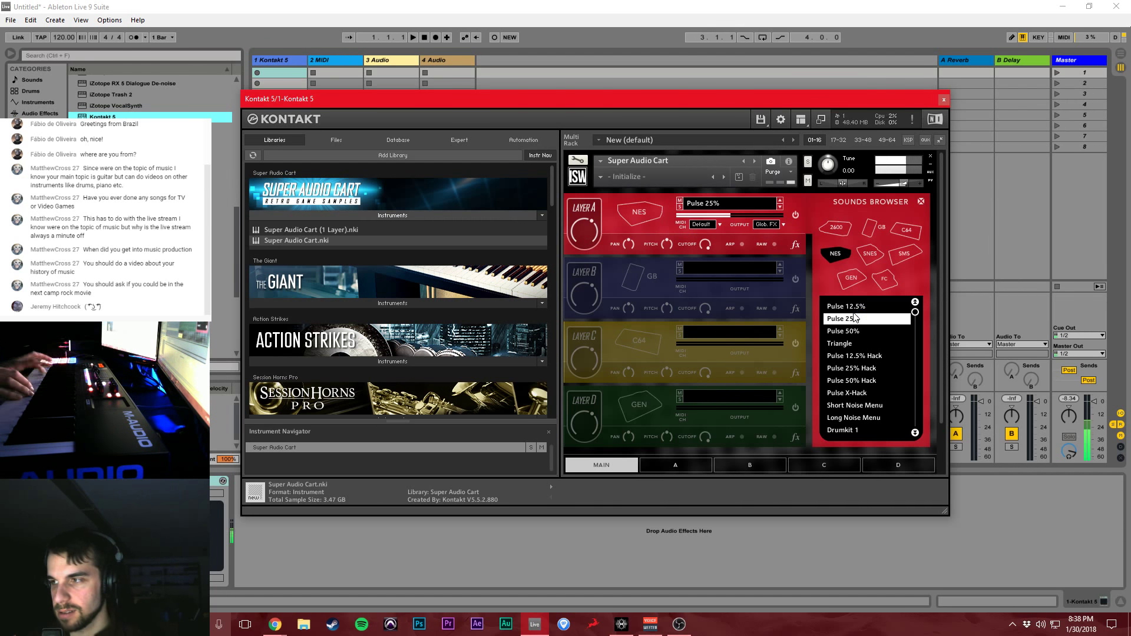
left_click(864, 309)
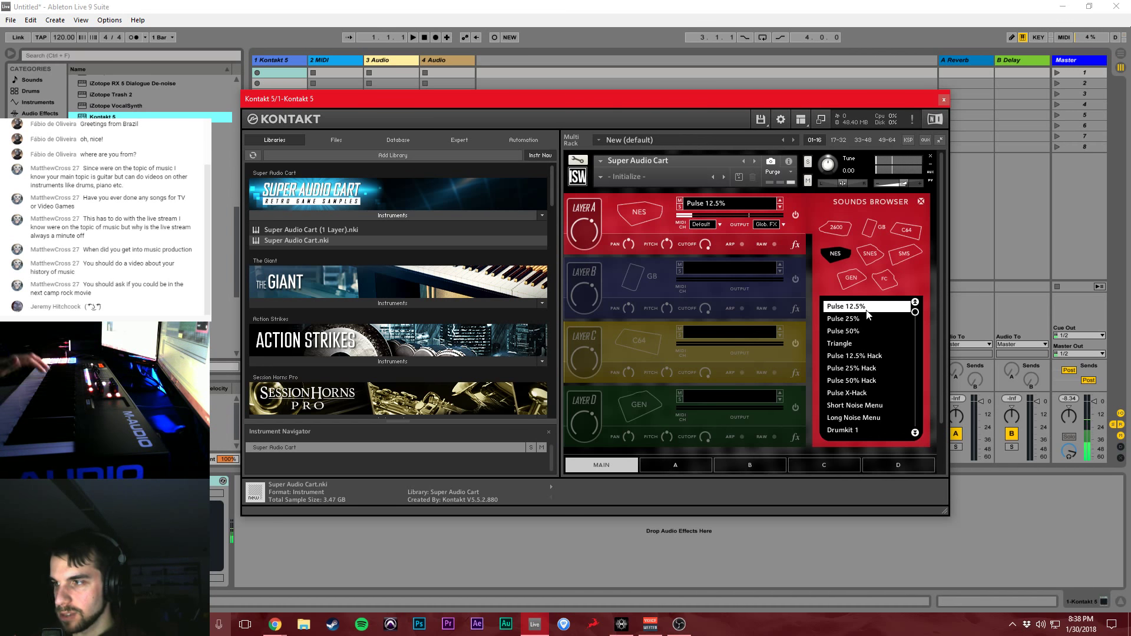
left_click(870, 355)
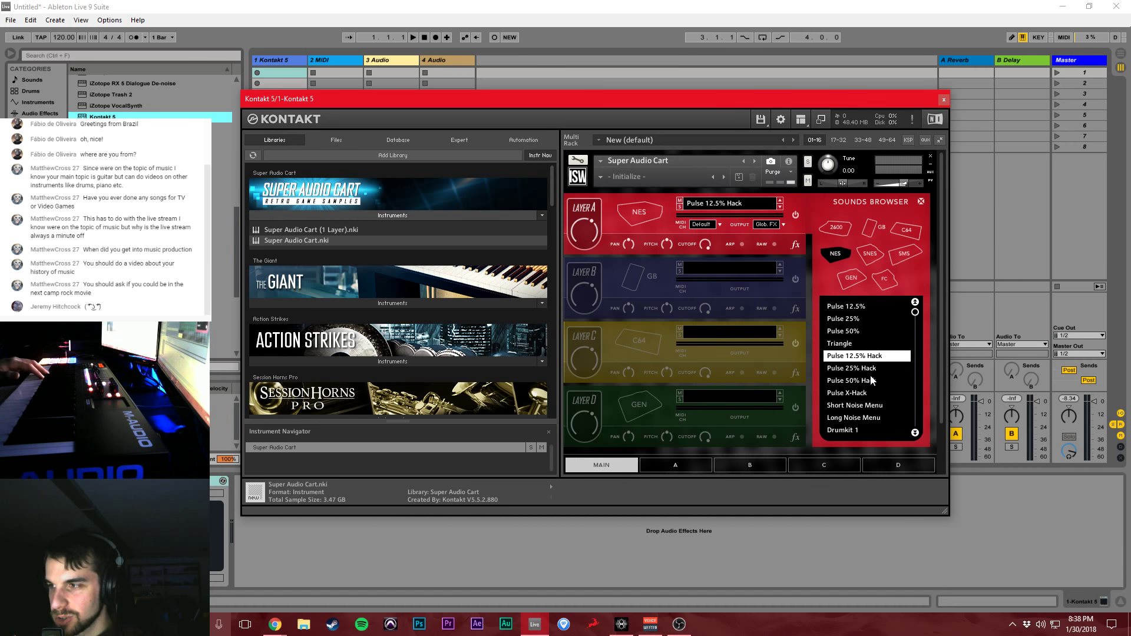
left_click(872, 370)
left_click(876, 380)
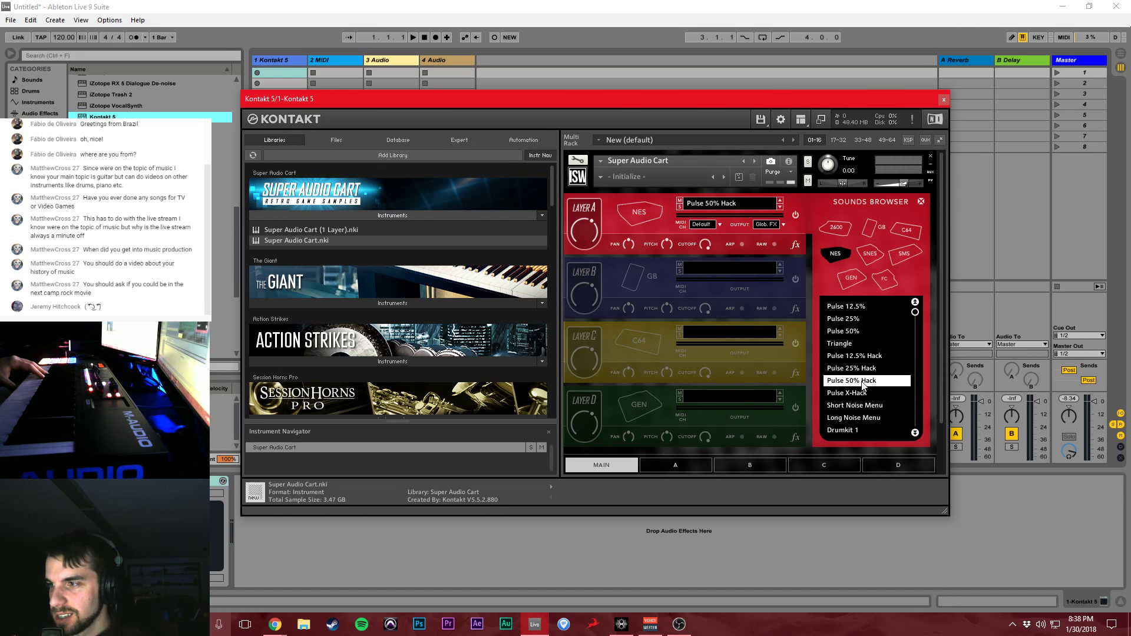
left_click_drag(636, 103, 646, 75)
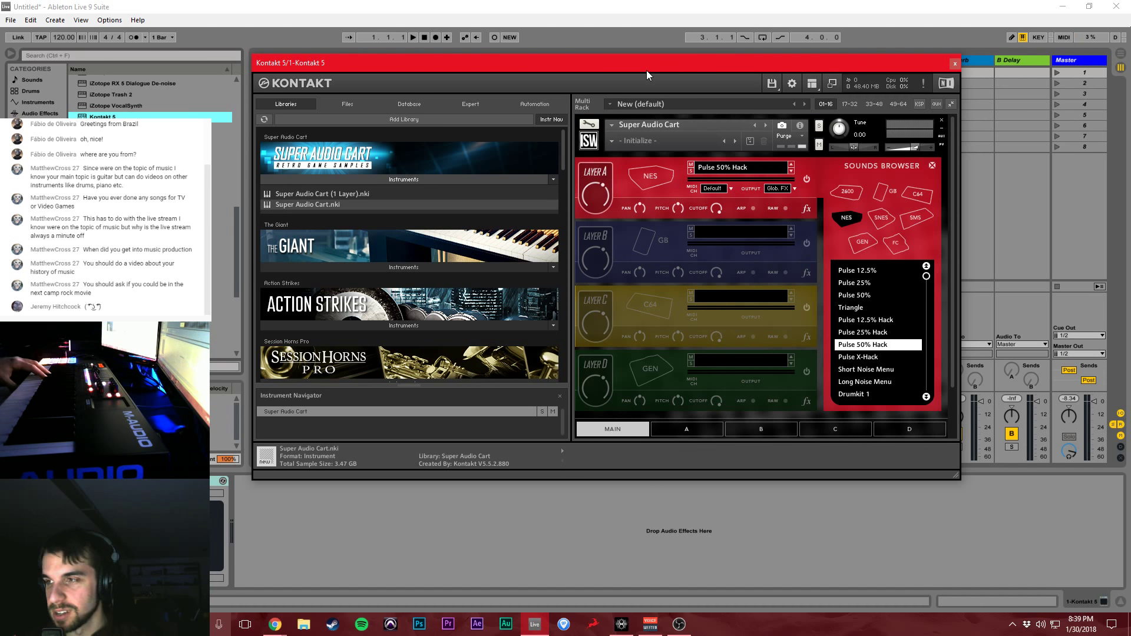
key("ctrl+q")
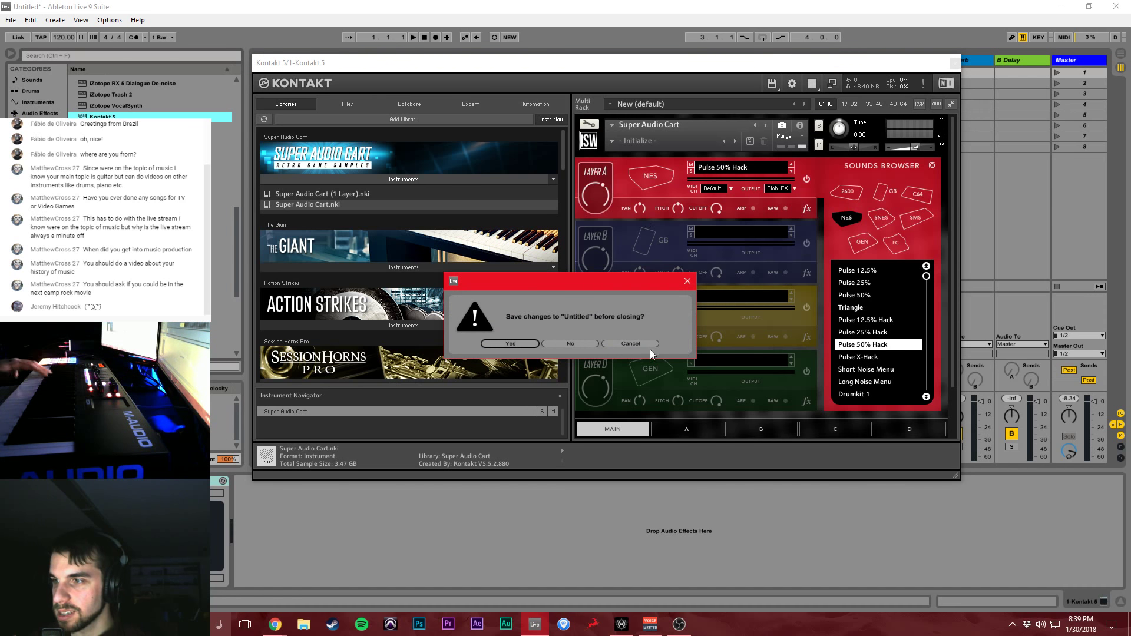
left_click(645, 345)
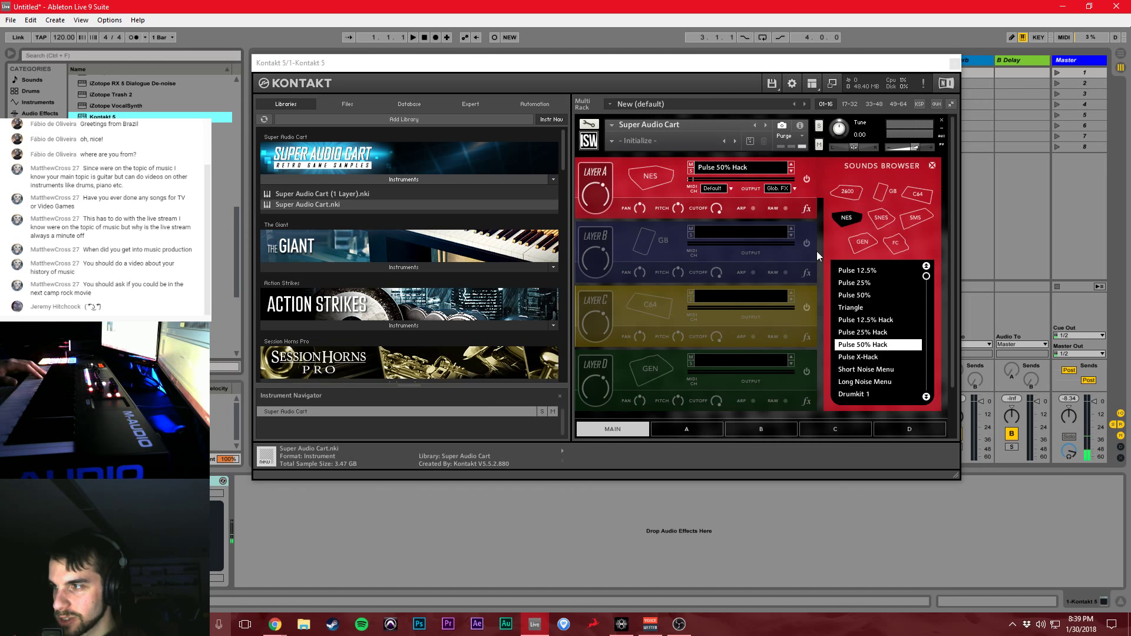
Browse the NES sound list, load Drumkit 1 into layer A and look at the SNES sound list
left_click(924, 396)
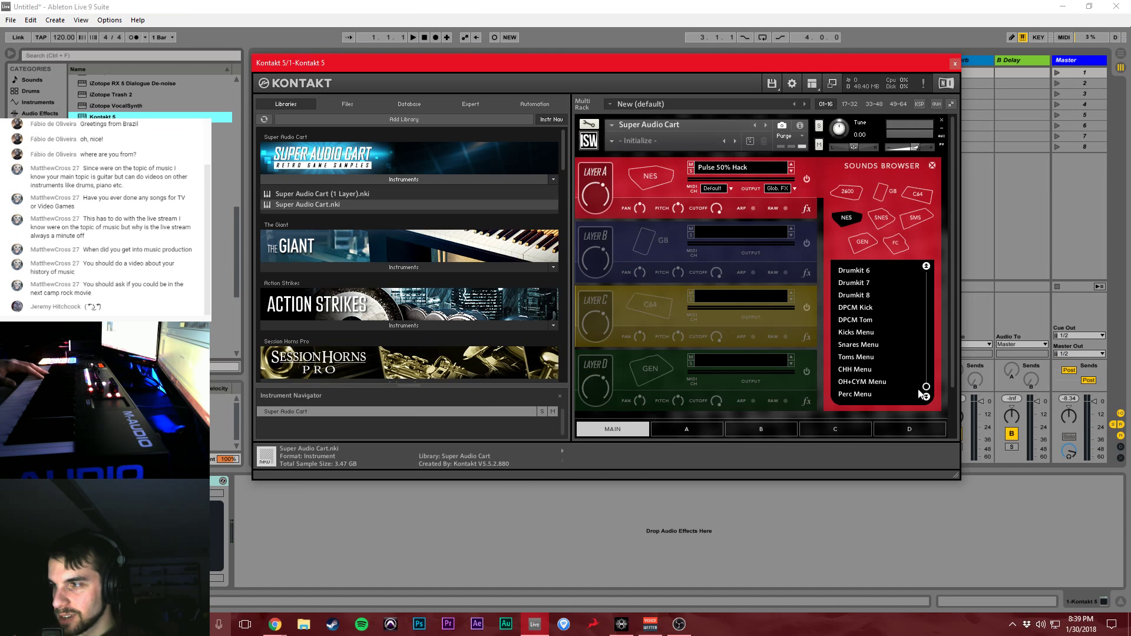
left_click(926, 266)
left_click(867, 333)
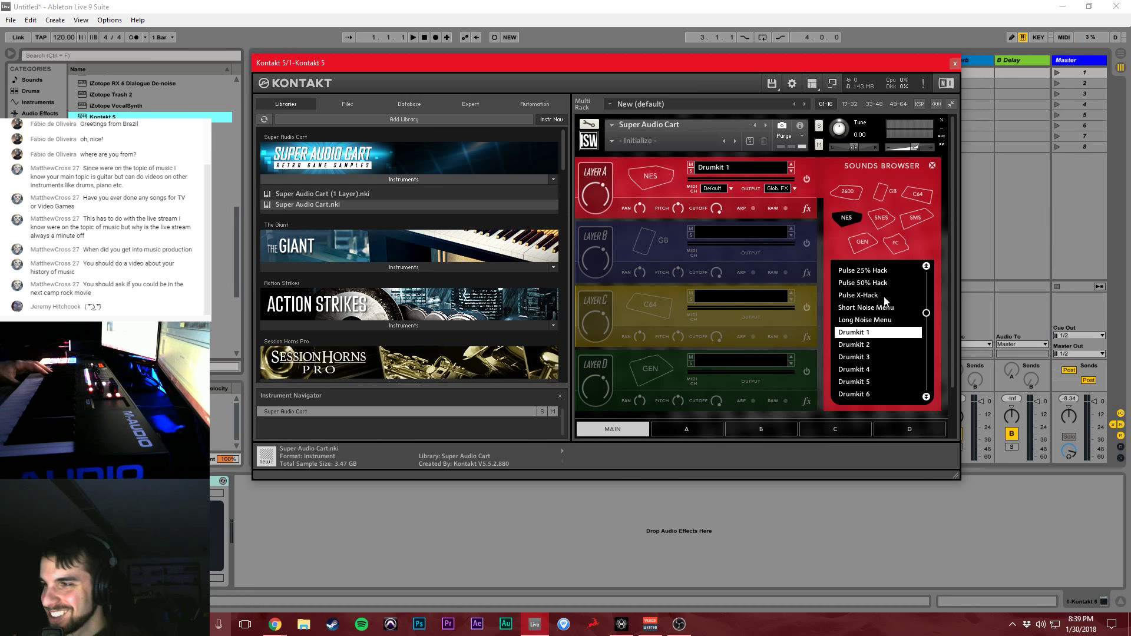
left_click(881, 226)
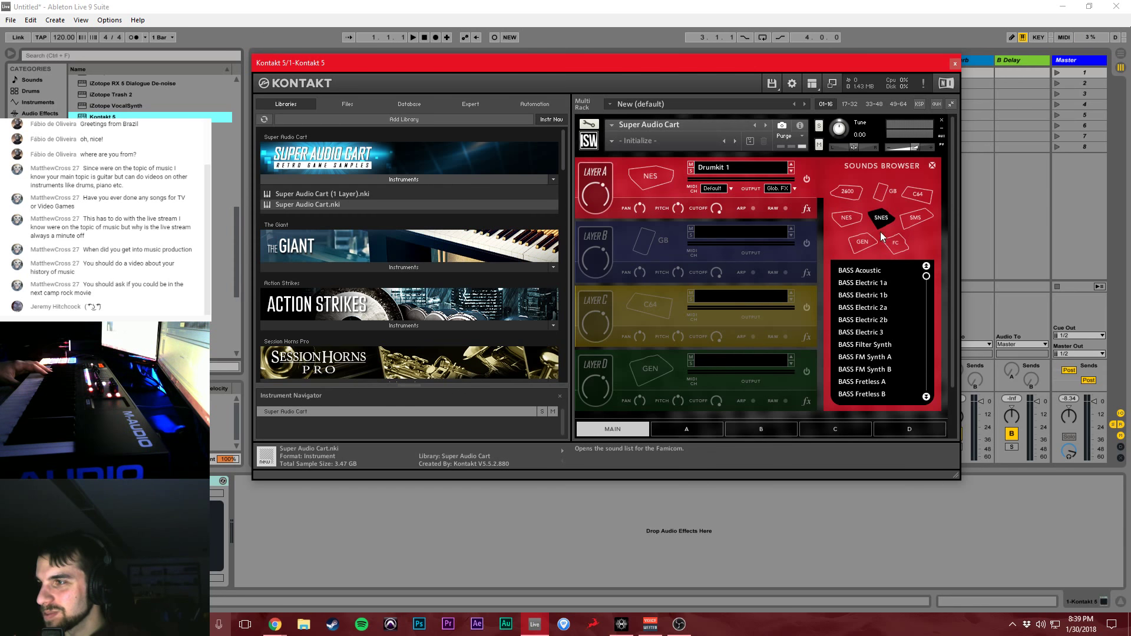
left_click(855, 222)
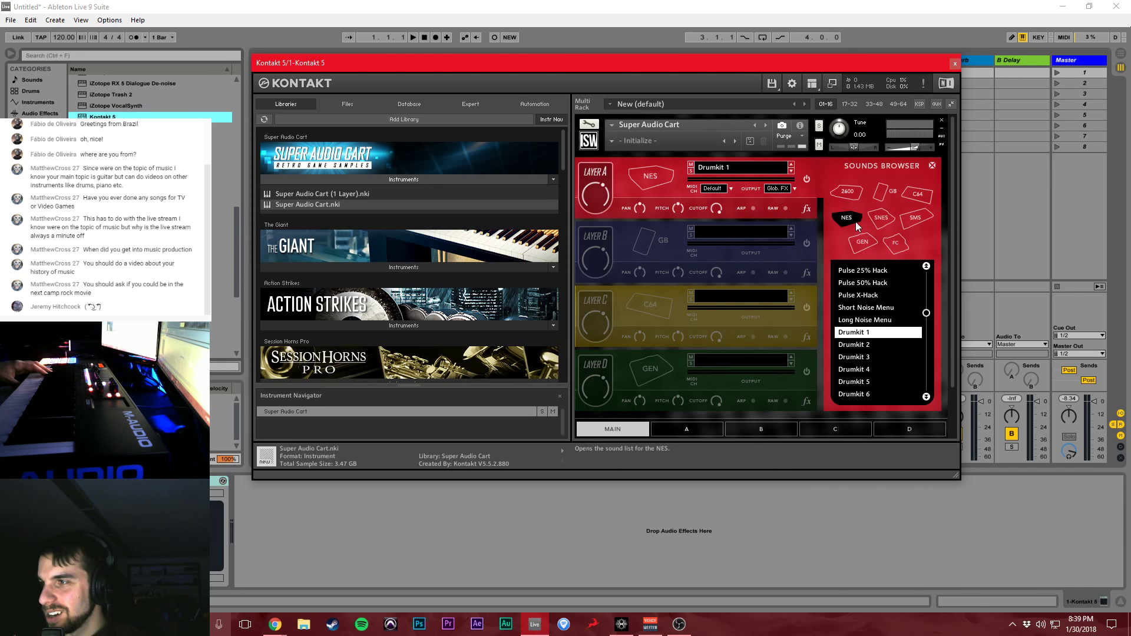
Audition the GB sounds Pulse 1%, Pulse 25%, Pulse 50% and Saw 1, and the C64 Pulse 50%, on layer A
left_click(880, 194)
key("ctrl+q")
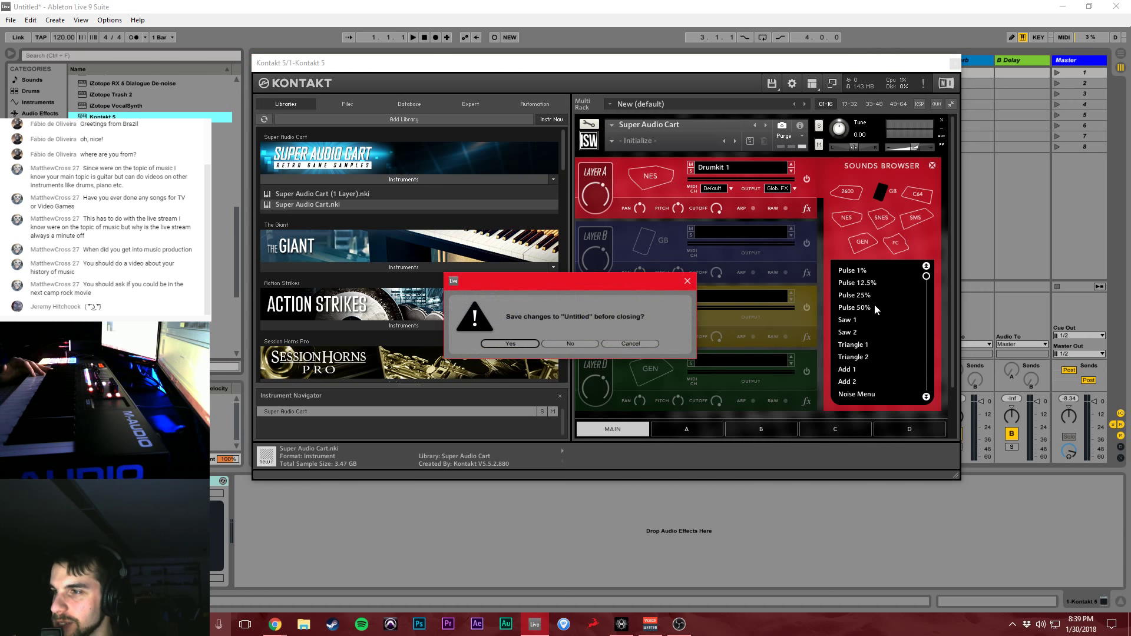
left_click(650, 343)
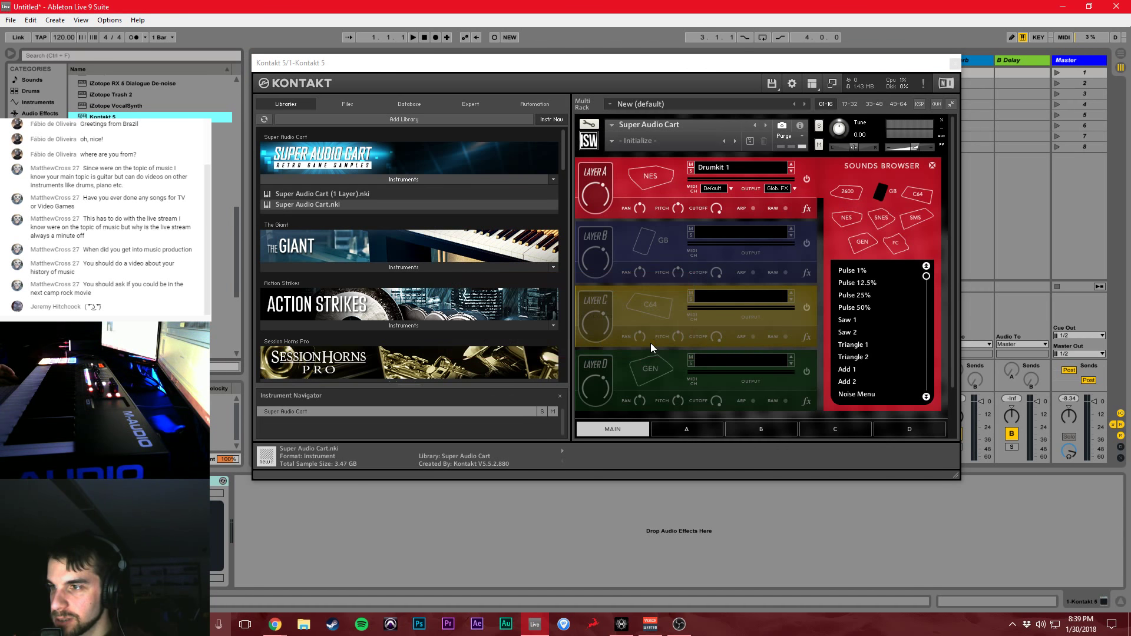
left_click(868, 281)
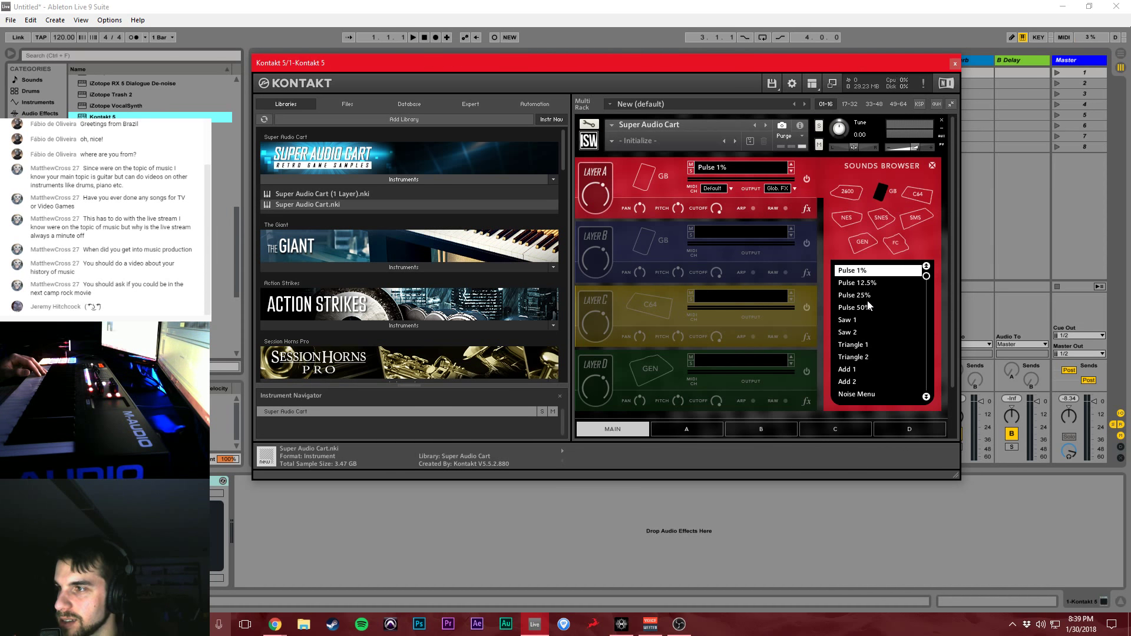
left_click(868, 297)
left_click(868, 307)
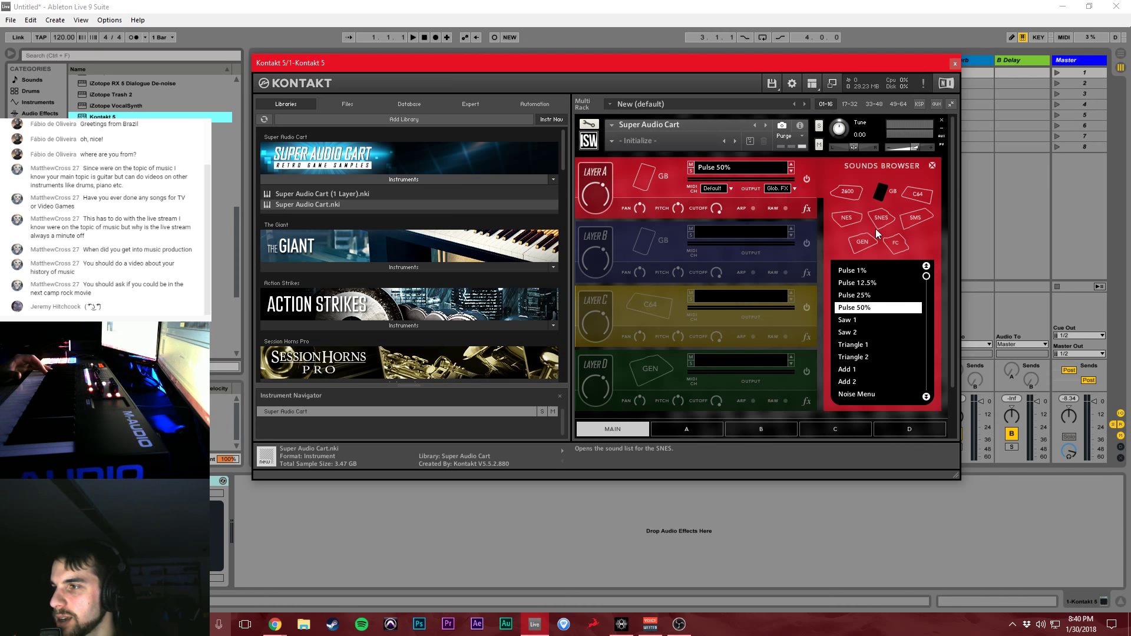
left_click(852, 323)
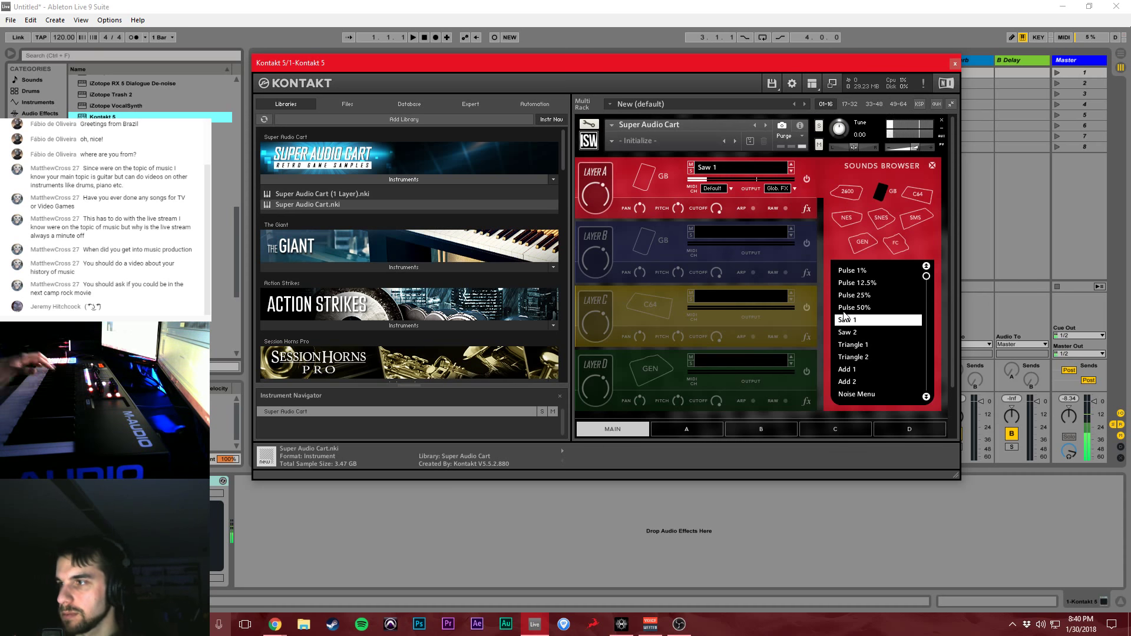
left_click(917, 199)
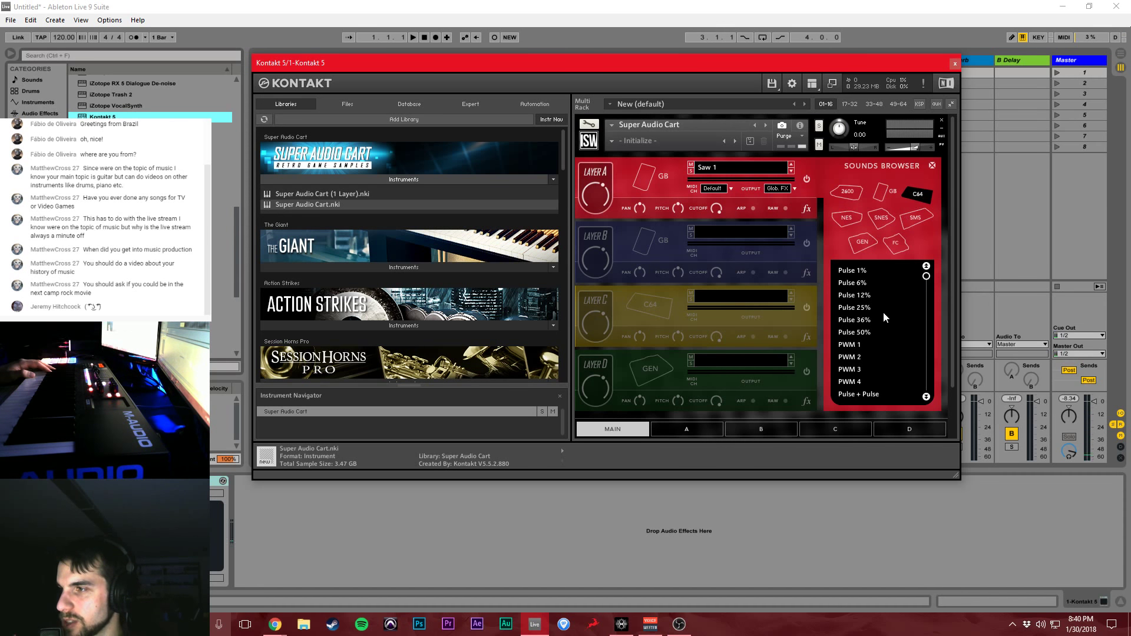
left_click(880, 332)
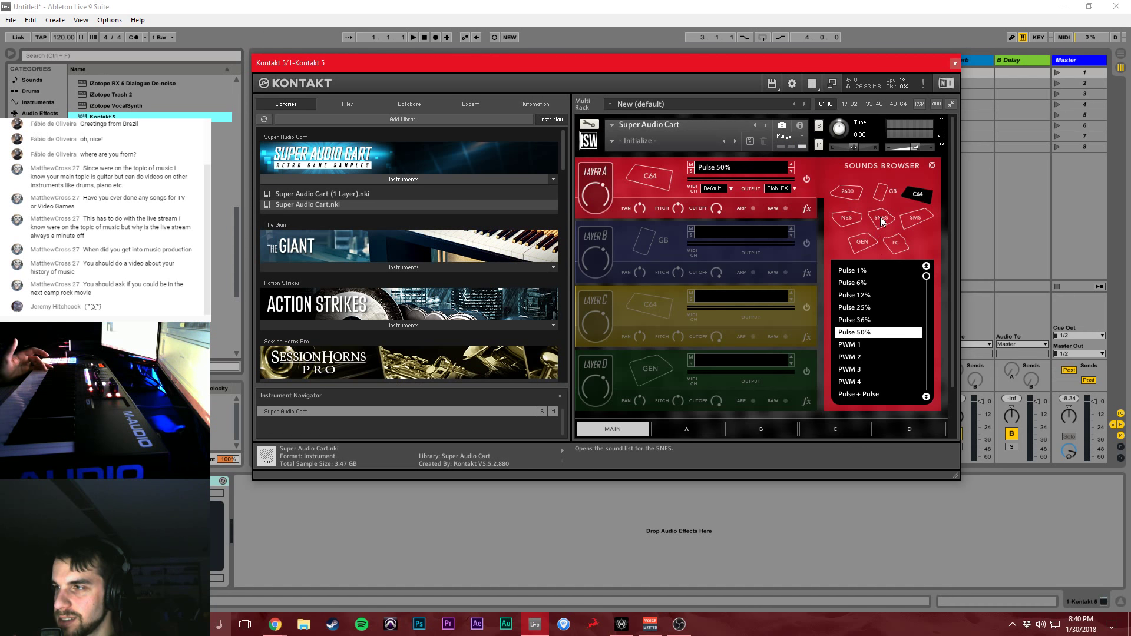
Try the GEN sounds BASS Michael Oct and BASS Michael Slap, settle on BASS Michael Smooth for layer A, and close the Kontakt window
left_click(863, 244)
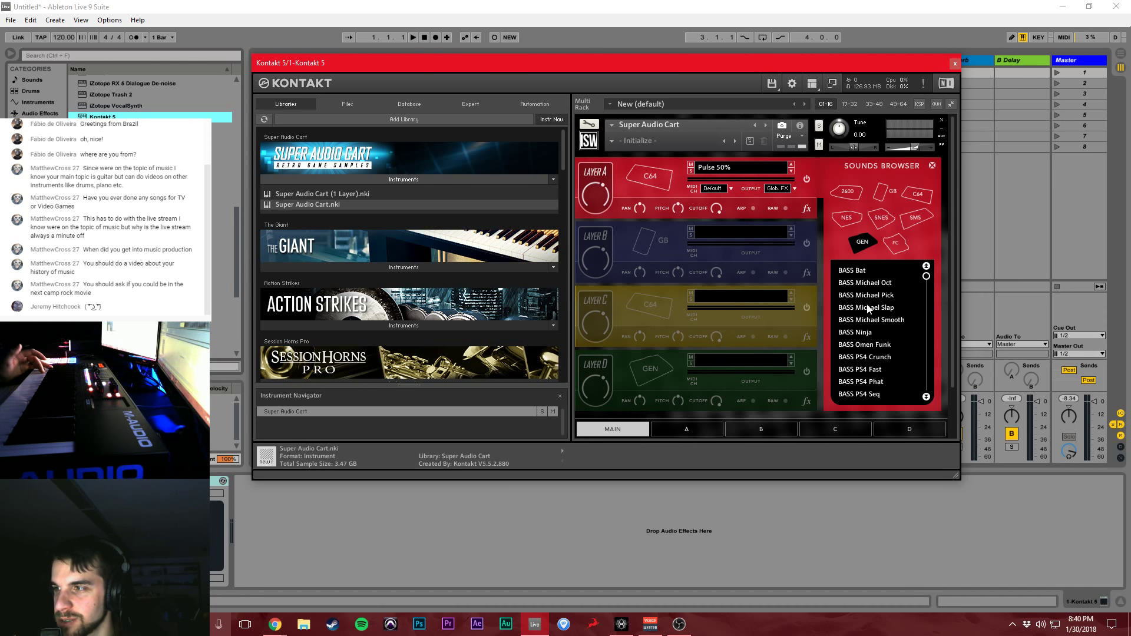
left_click(883, 282)
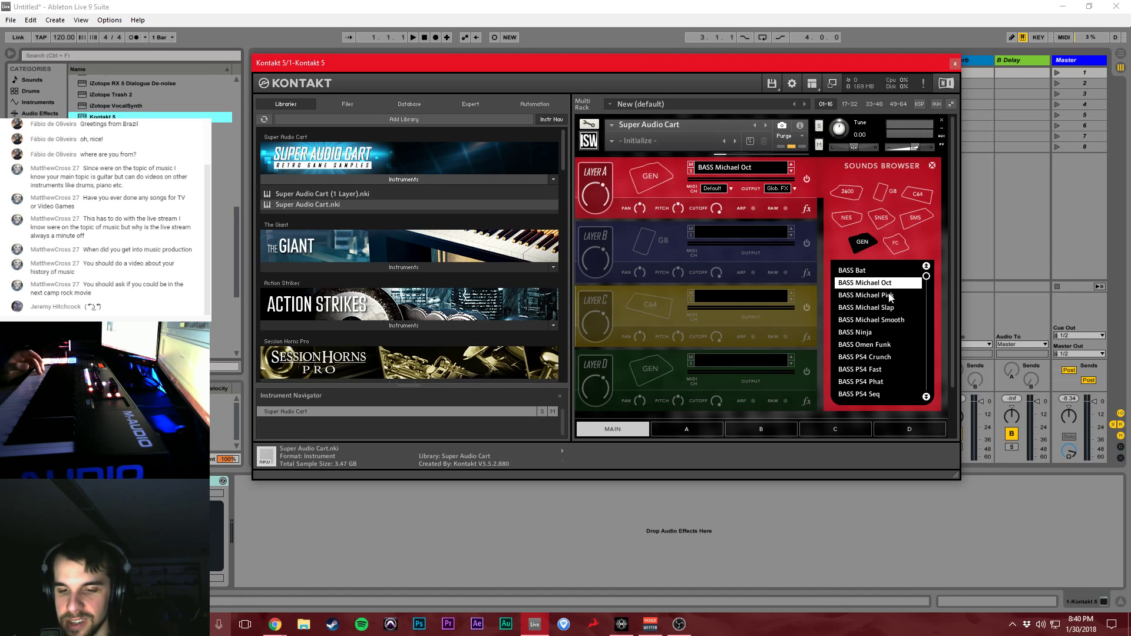
left_click(891, 312)
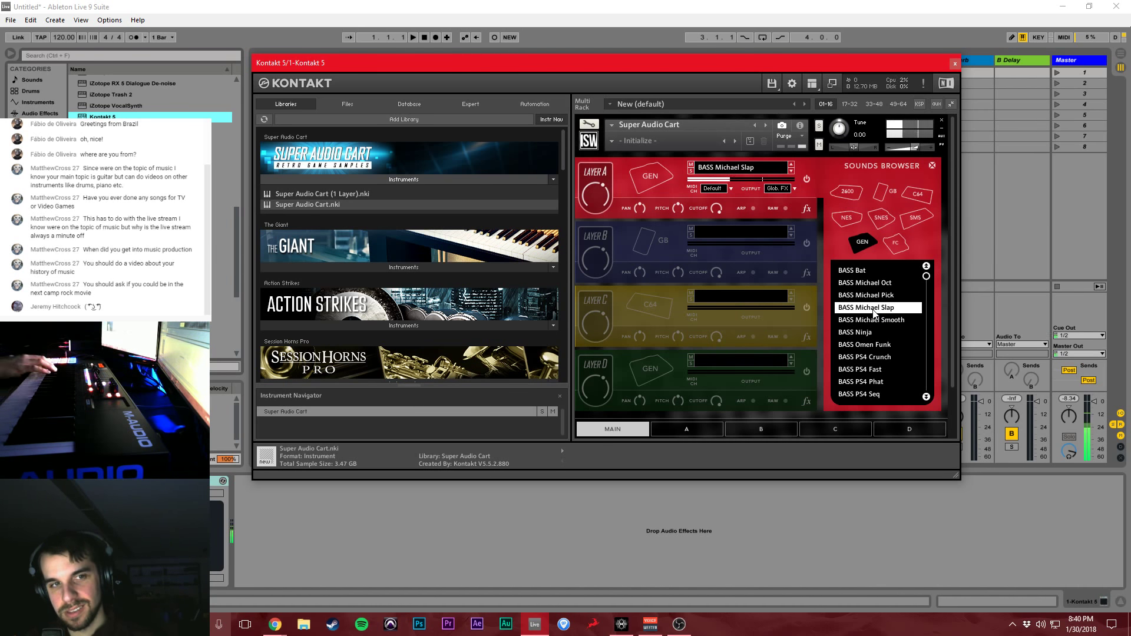
left_click(877, 321)
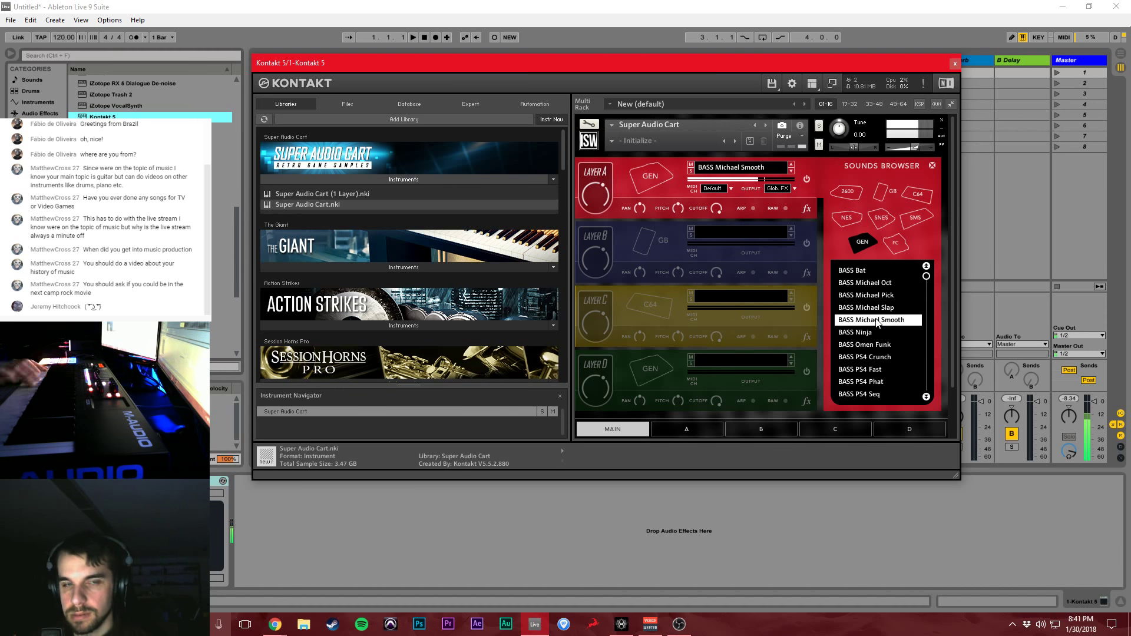
left_click(955, 63)
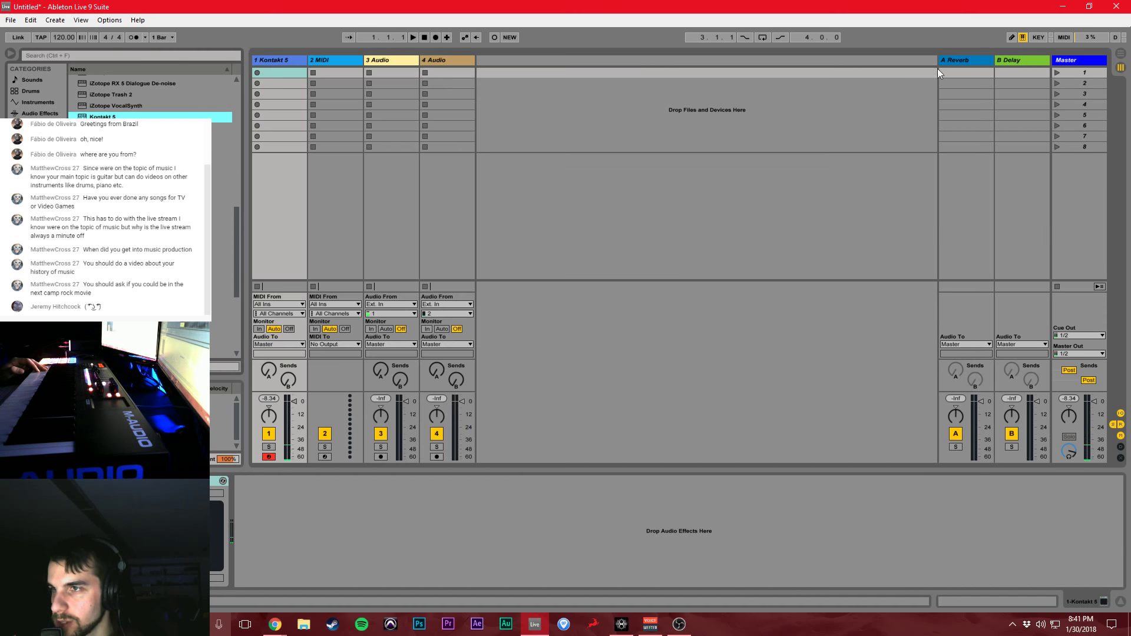
Tap in a song tempo of 81.45 BPM and enable the metronome
left_click(39, 37)
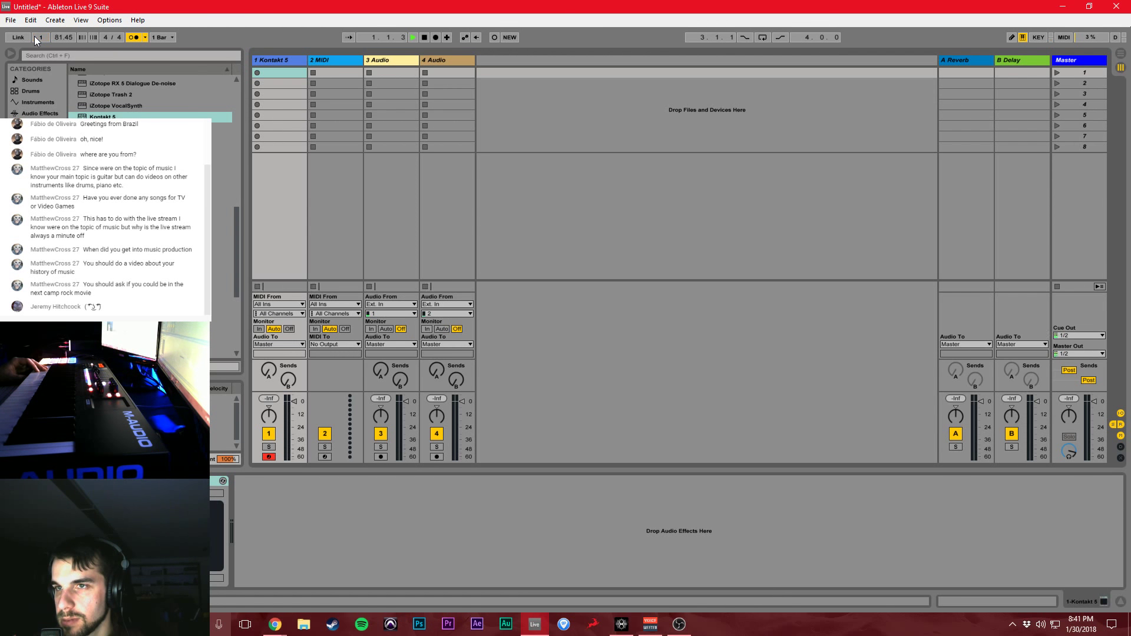
Record a trial bass take in the first clip slot of the Kontakt 5 track, discard it, and undo the restarted recording
left_click(257, 73)
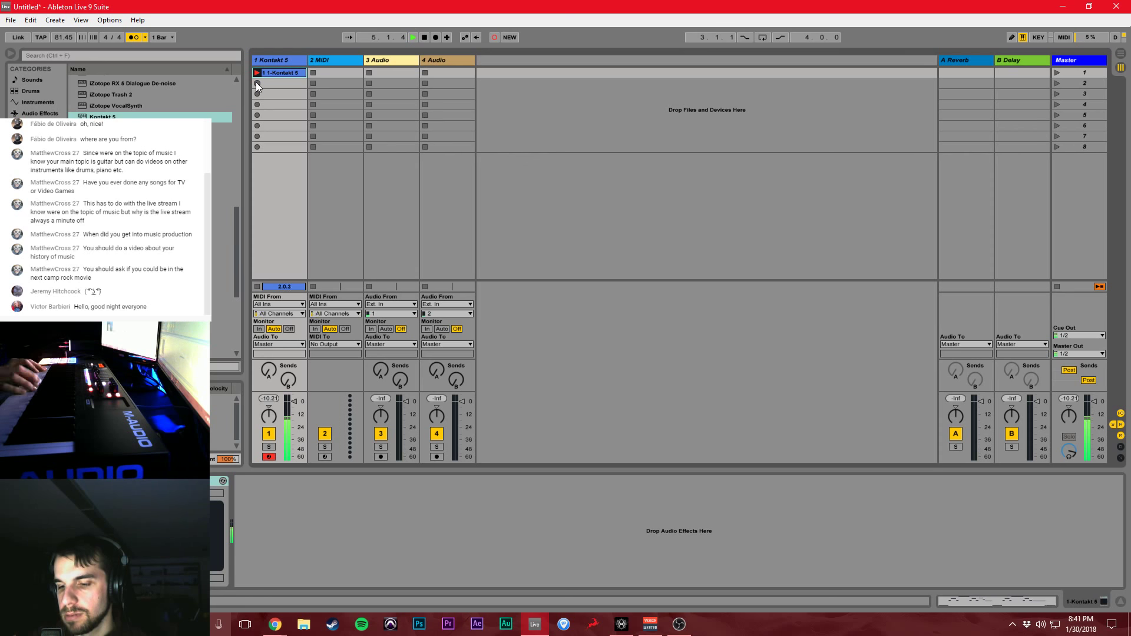
key("space")
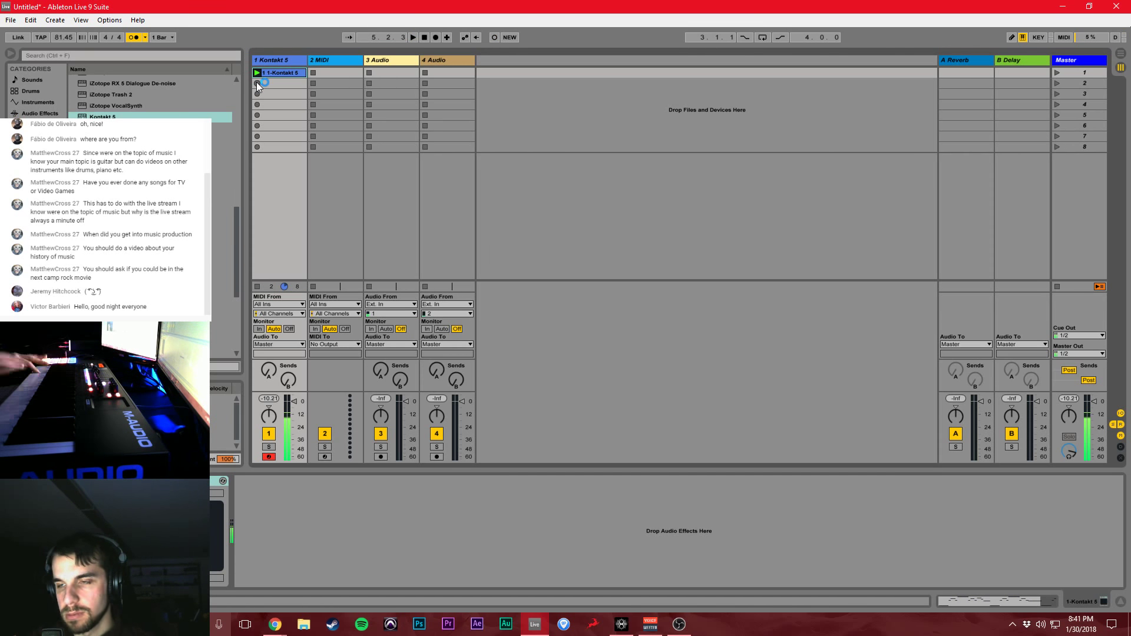
key("Delete")
left_click(257, 72)
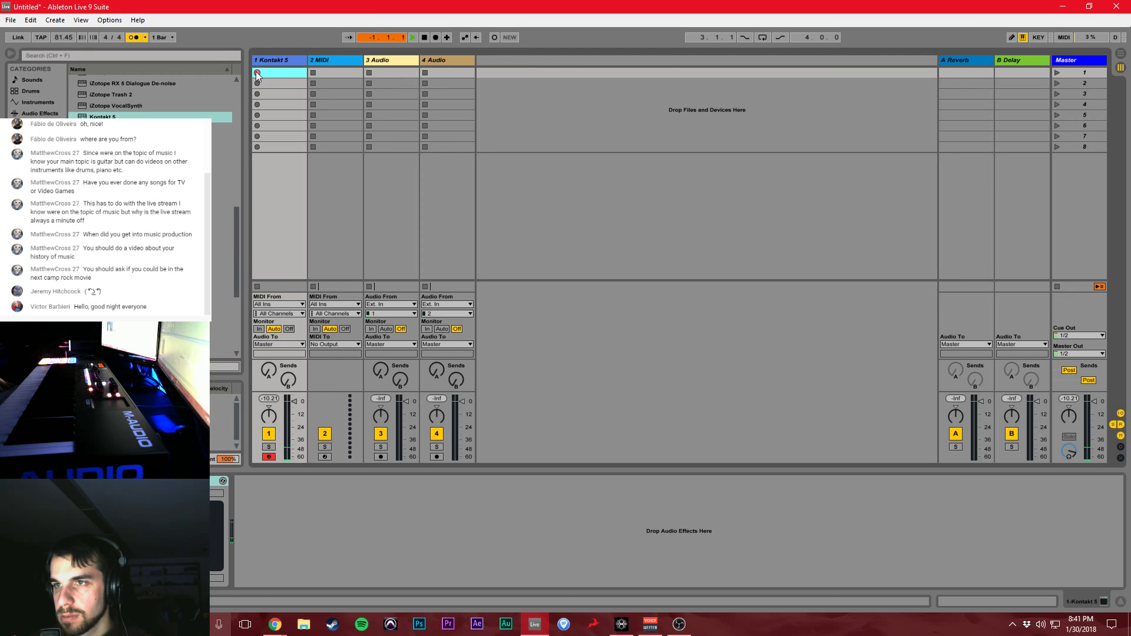
key("ctrl+z")
Set the record quantization to sixteenth notes and record a four-bar bass take in the first clip slot of the 1 Kontakt 5 track
left_click(30, 20)
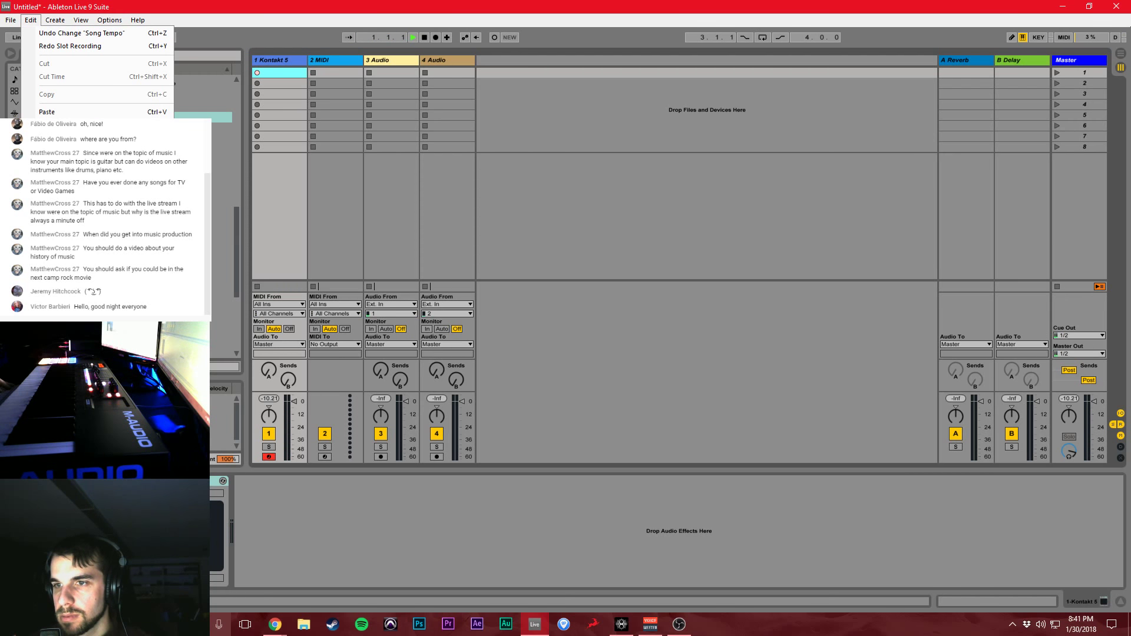
mouse_move(118, 343)
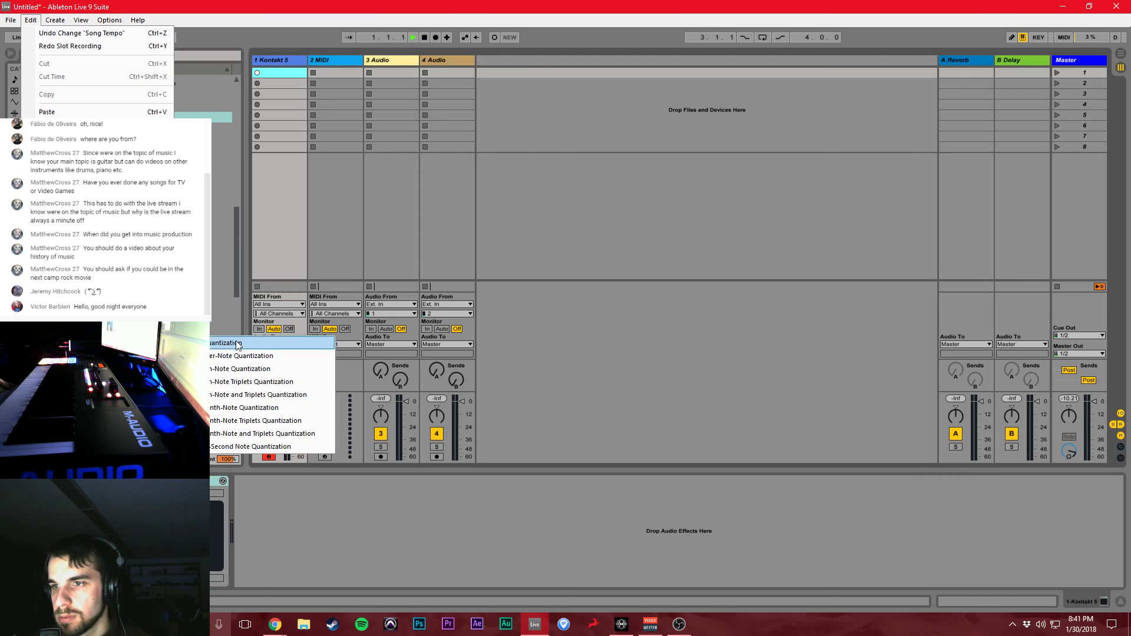
left_click(238, 409)
left_click(257, 73)
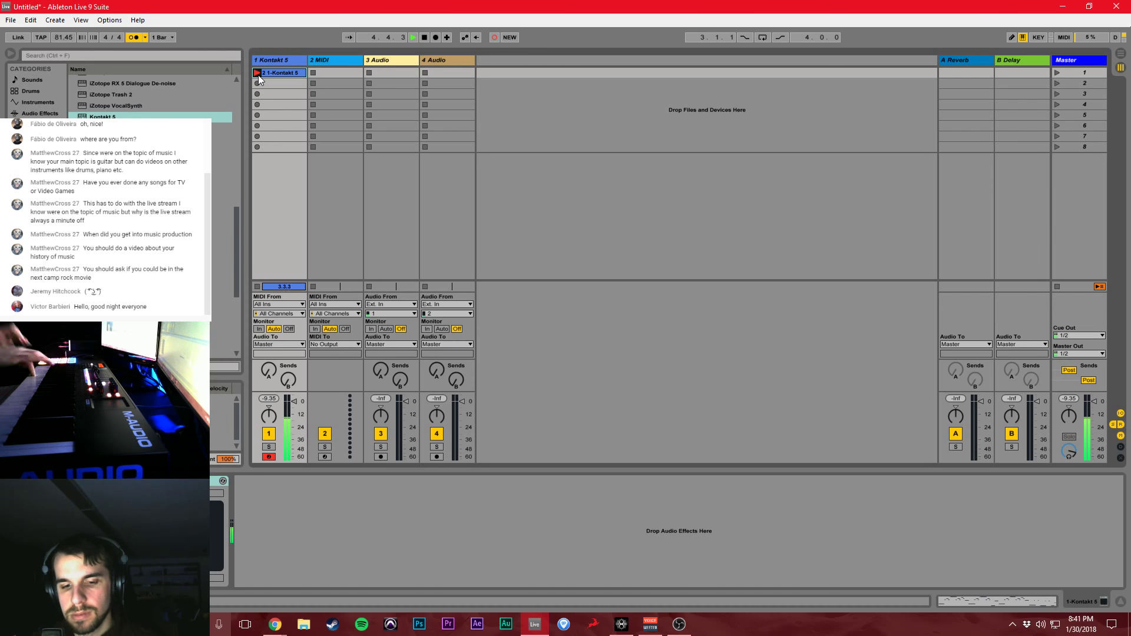
left_click(258, 74)
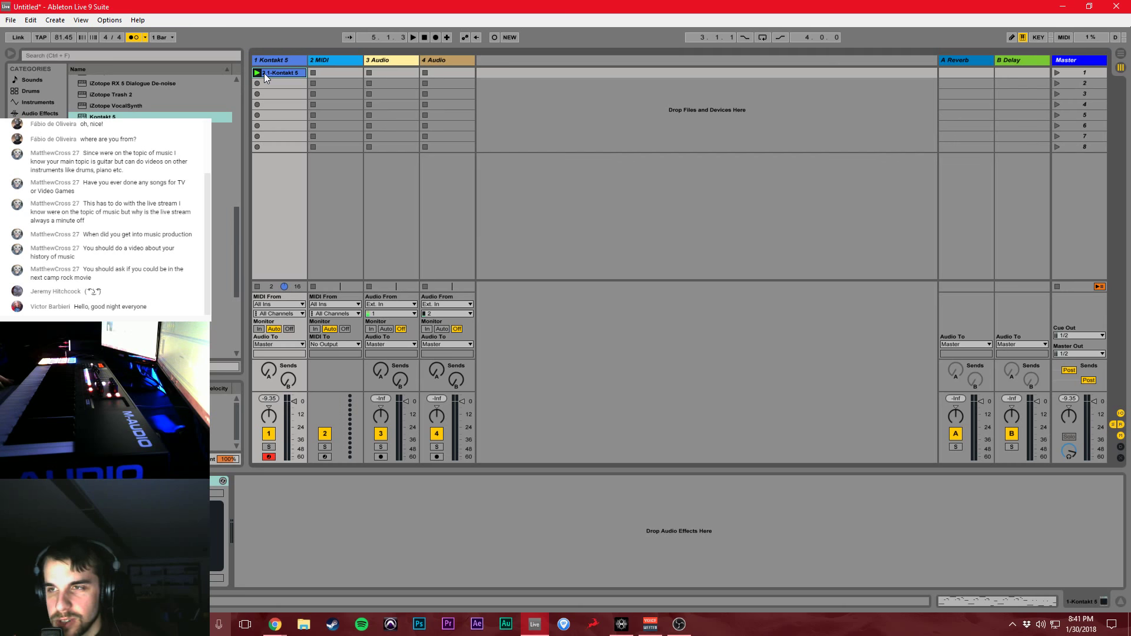
Open the recorded bass clip's notes, hot-swap a groove from the Swing grooves onto the clip, and play it back
double_click(264, 73)
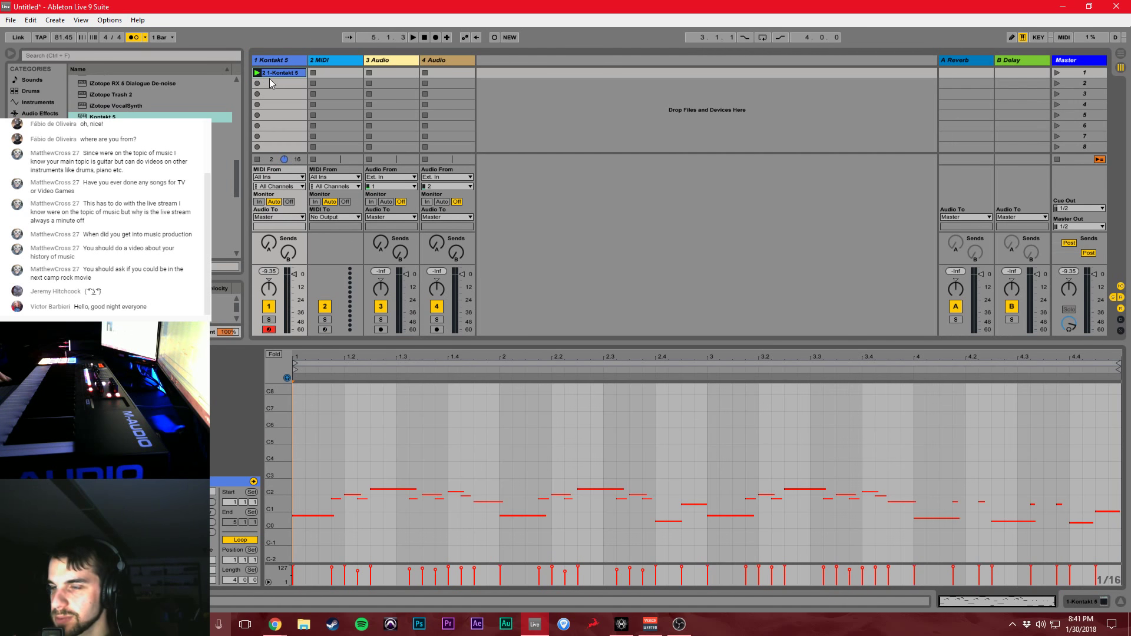
left_click_drag(277, 421, 338, 359)
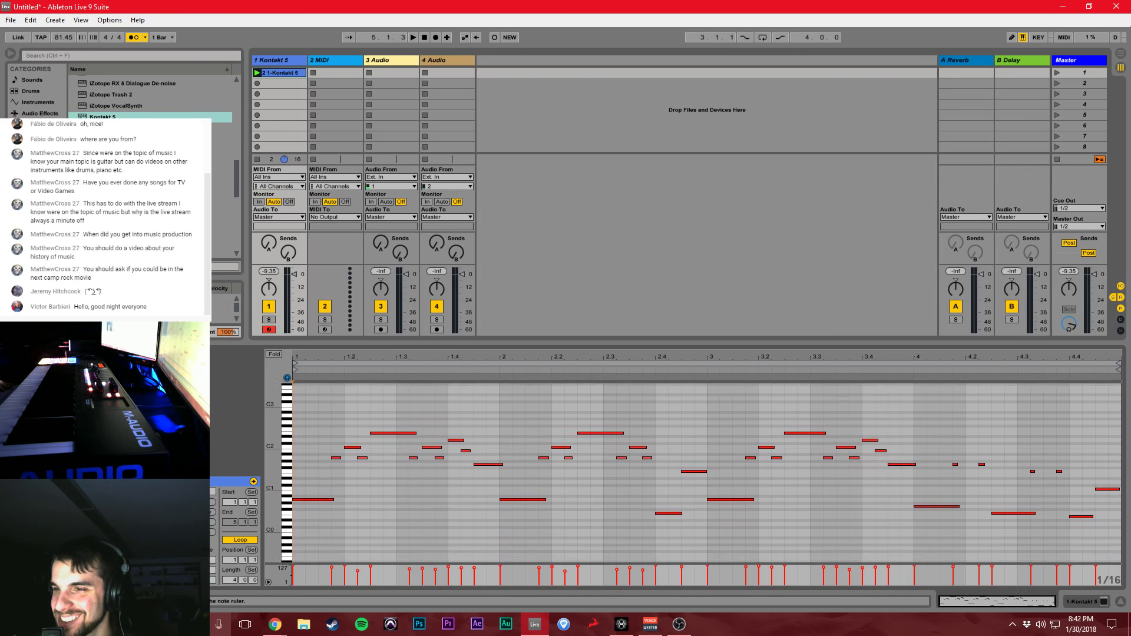
scroll(310, 436, "down", 1)
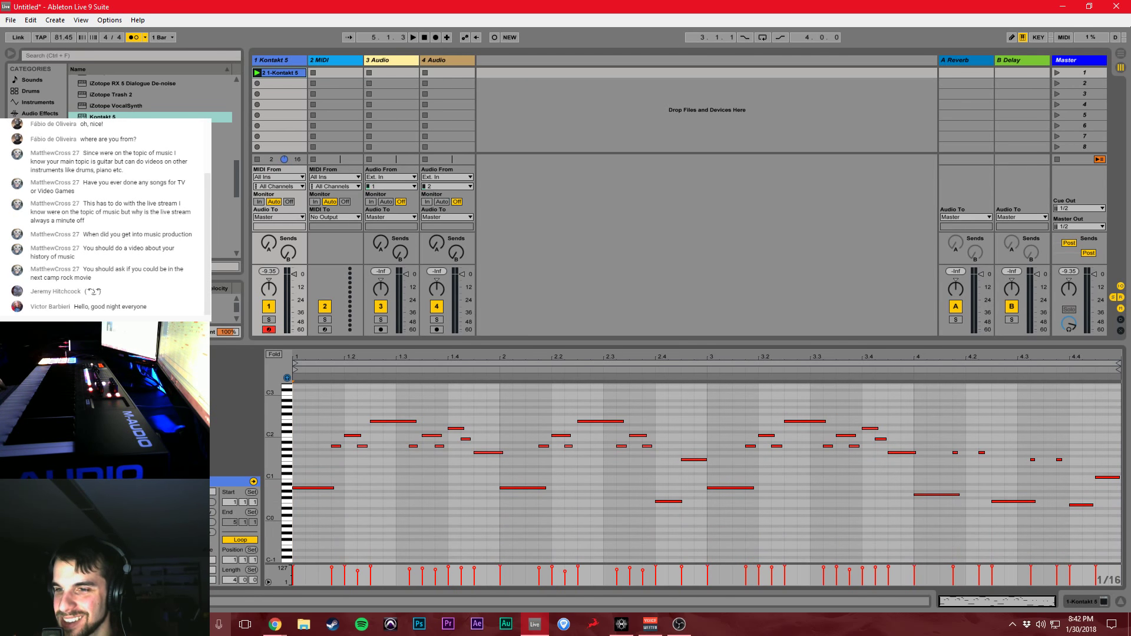
key("q")
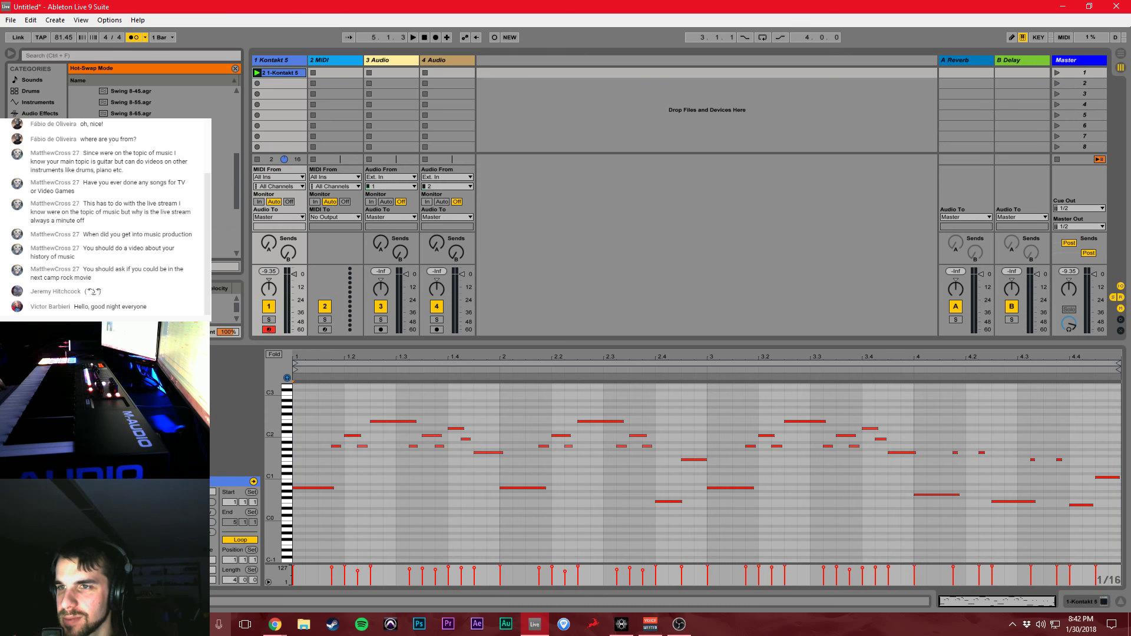
key("space")
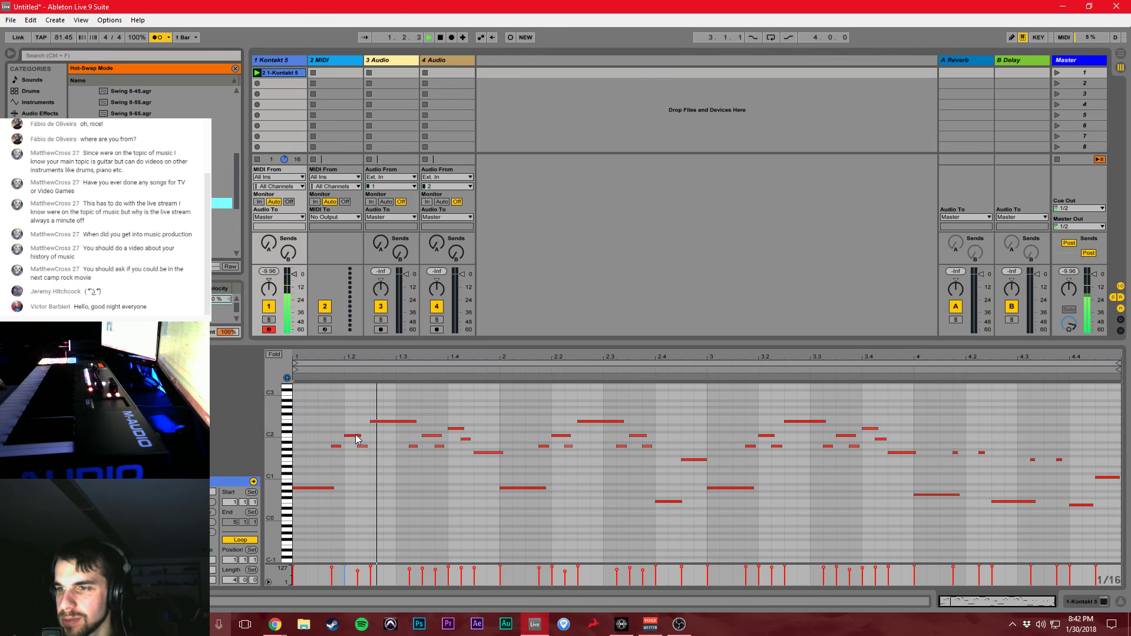
Make all notes of the bass clip legato so each one extends to the next, and return to the track's devices
key("ctrl+a")
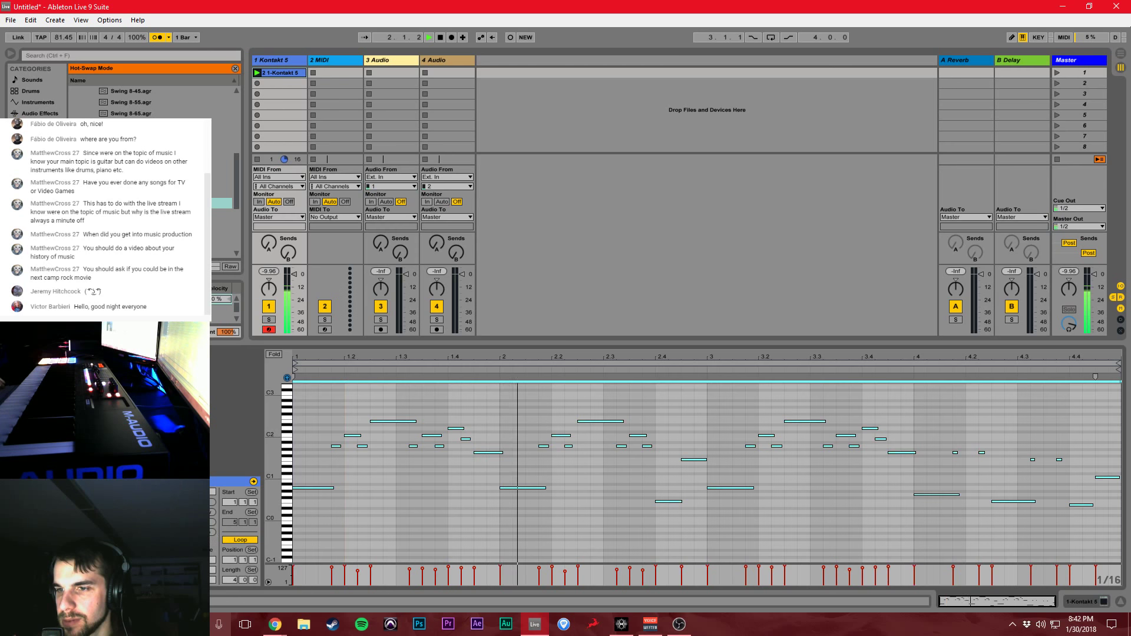
left_click(369, 472)
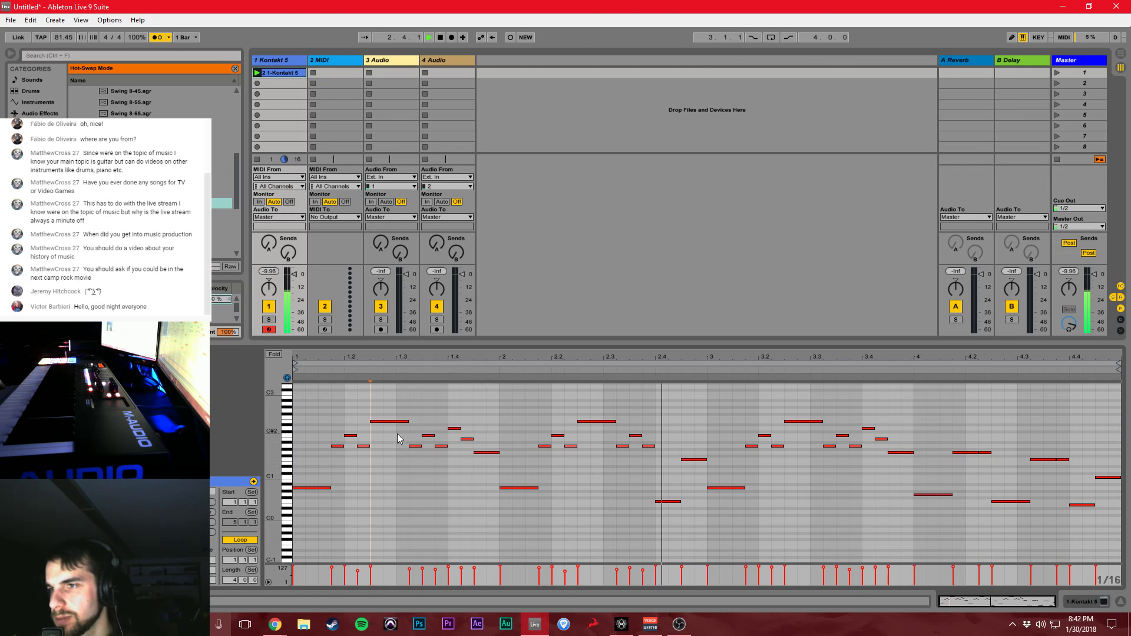
left_click(292, 64)
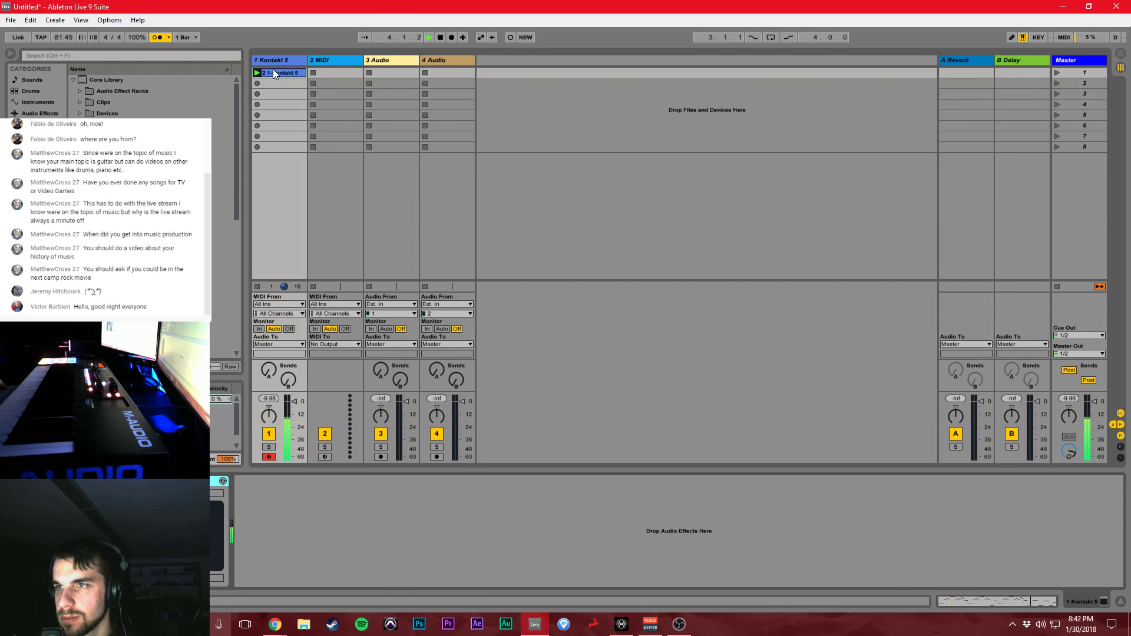
Load Kontakt 5 with Super Audio Cart.nki on the second MIDI track, view layer A's NES sounds, and close the Kontakt window
left_click(32, 147)
left_click_drag(109, 119, 238, 155)
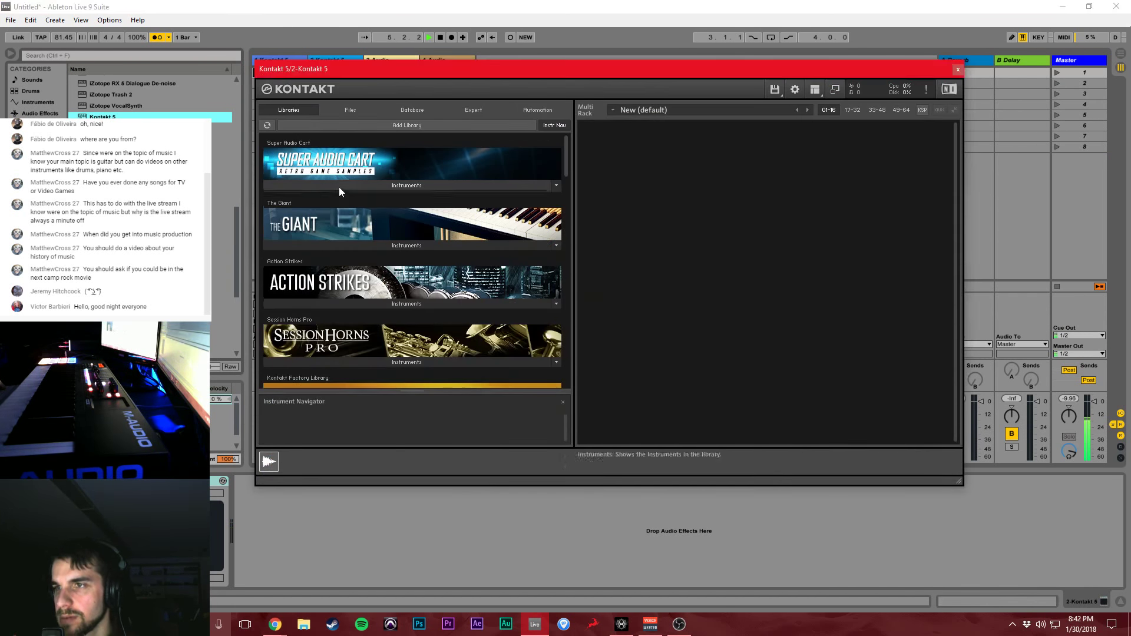
left_click(338, 186)
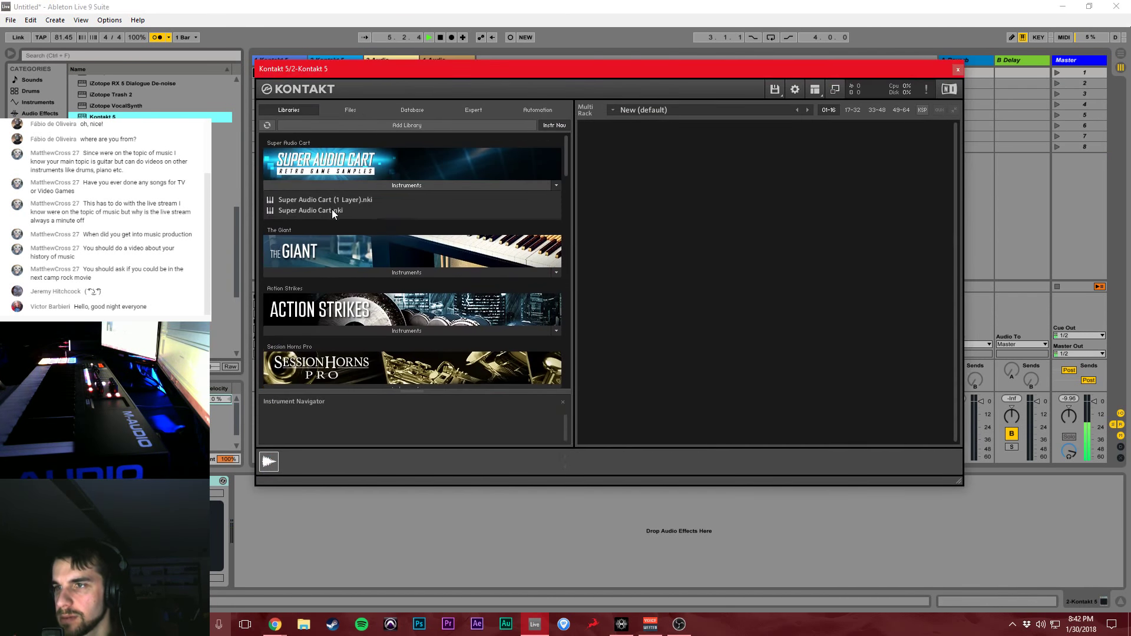
left_click_drag(784, 234, 648, 191)
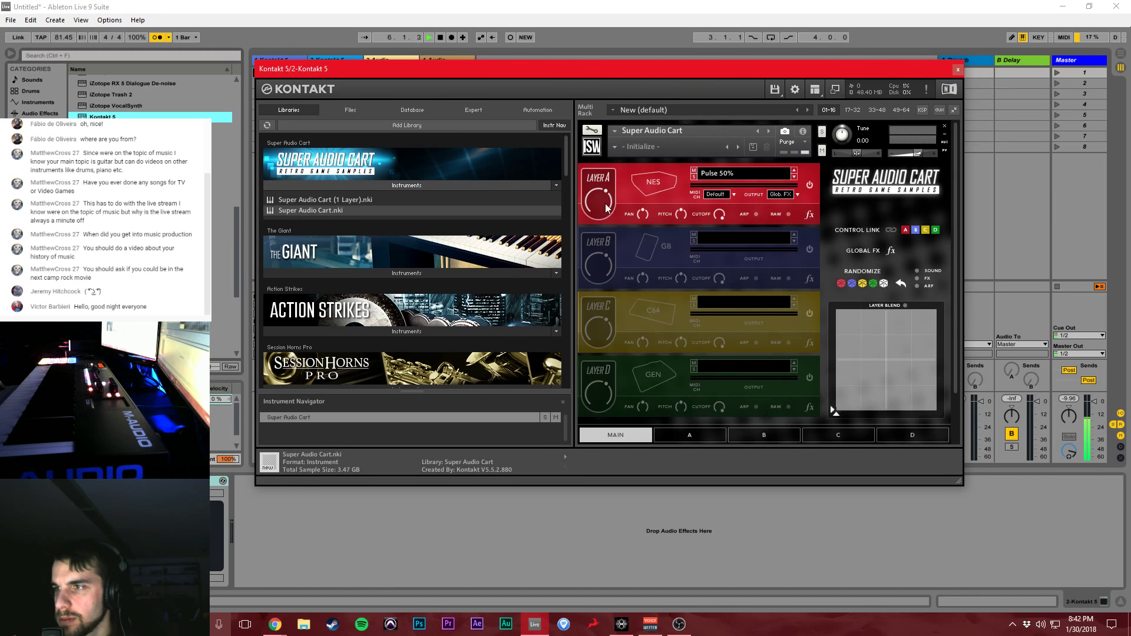
left_click(659, 176)
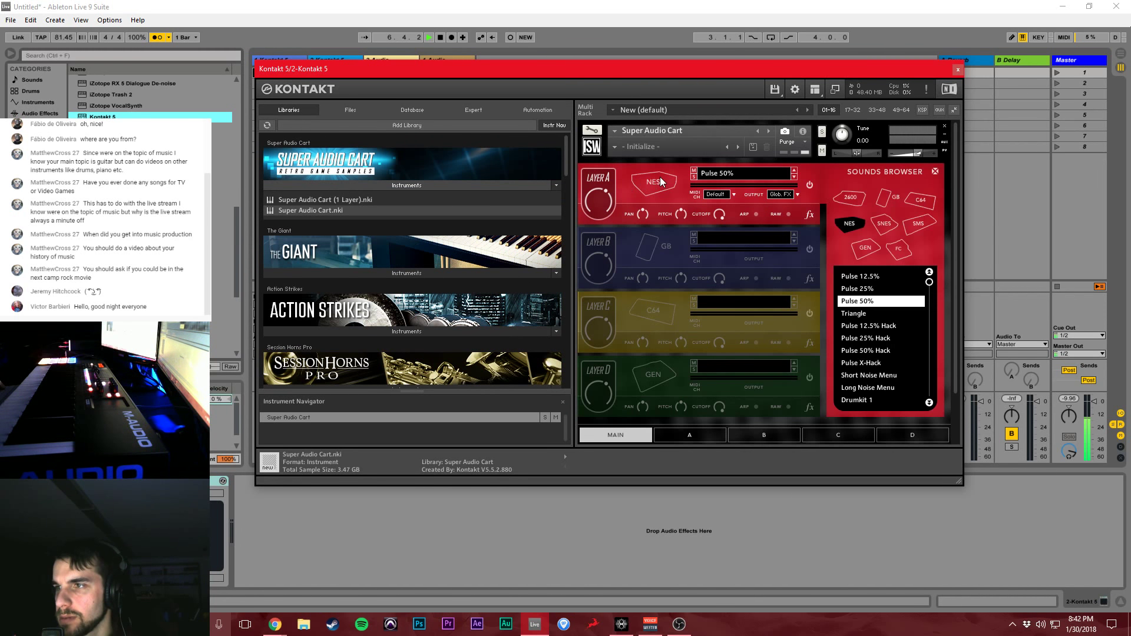
left_click(956, 70)
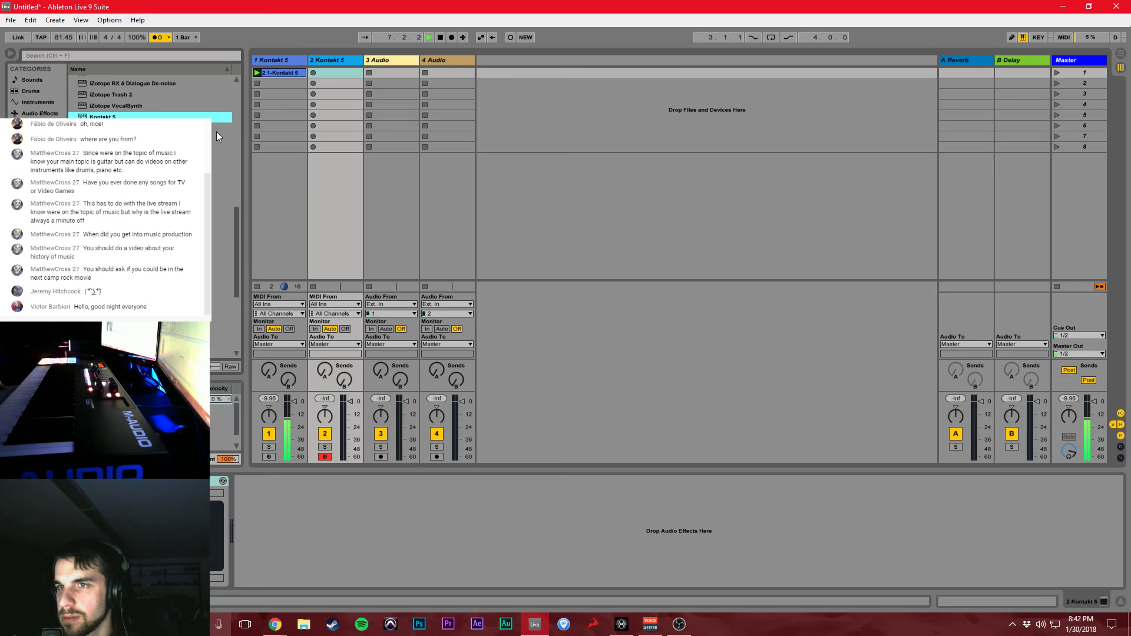
Add the Kit-Core Heritage drum kit on a new track and lower that track's volume slightly while the bass plays
left_click(36, 90)
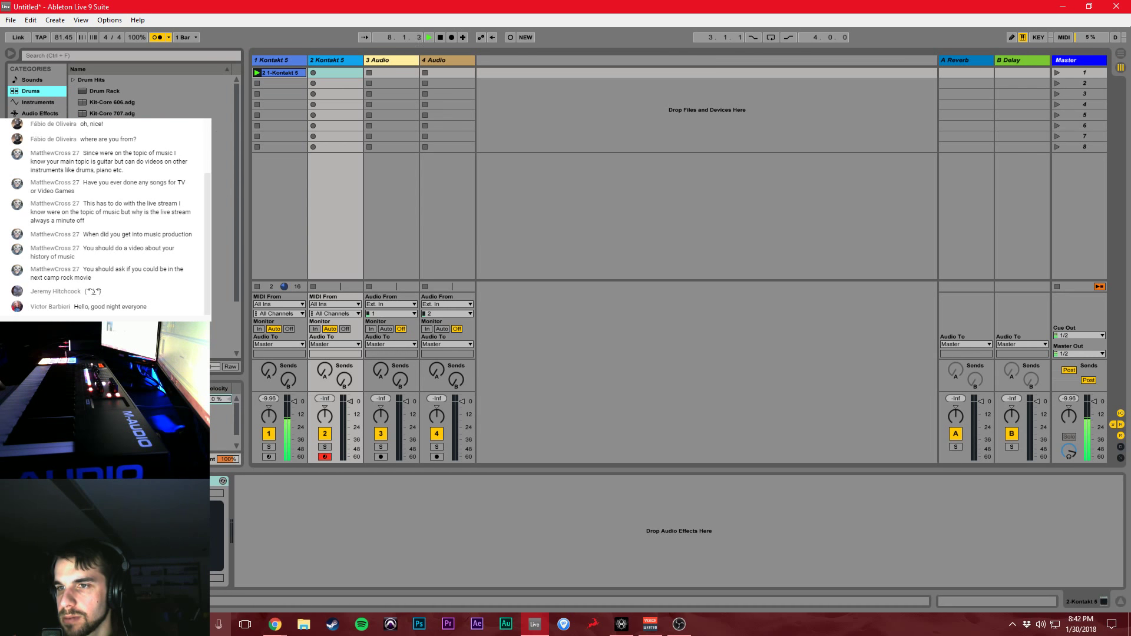
scroll(82, 87, "down", 3)
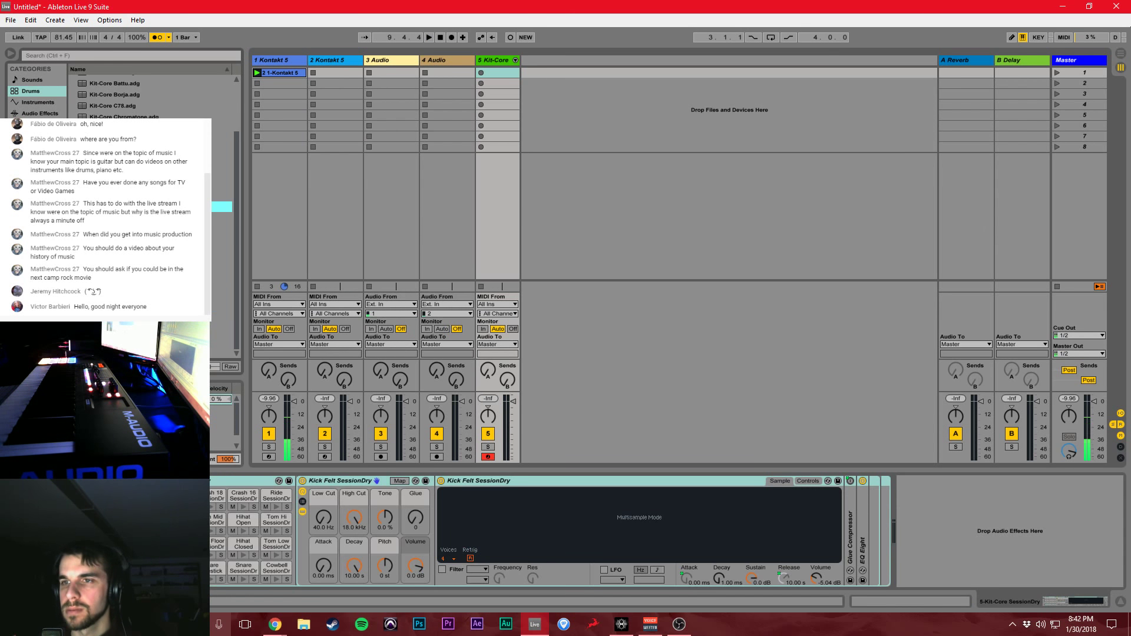
key("Down")
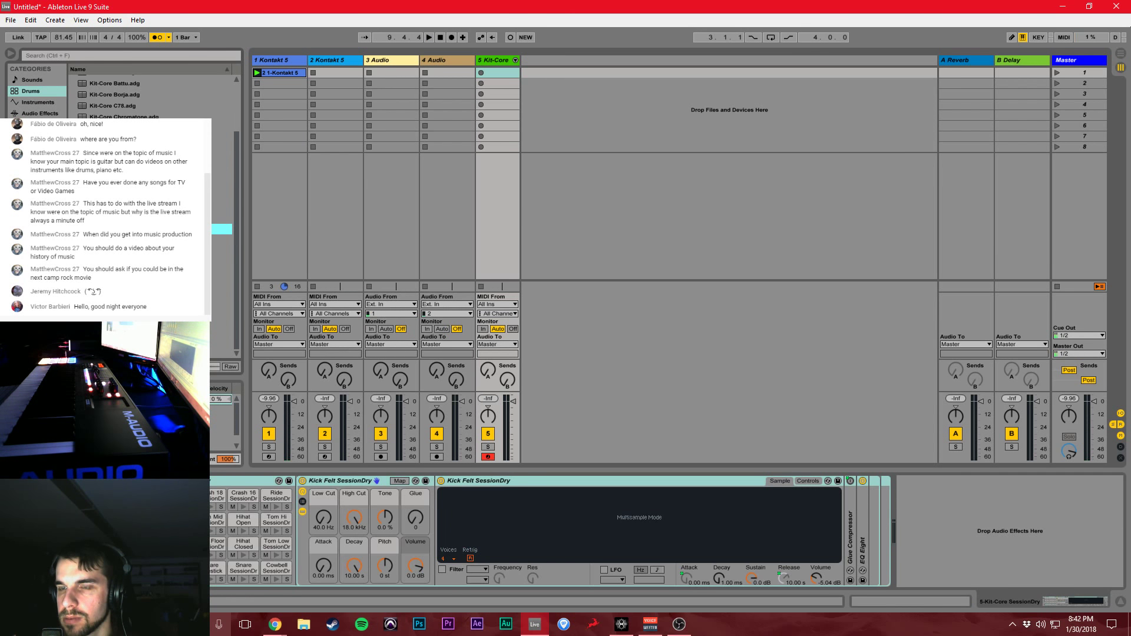
key("Down")
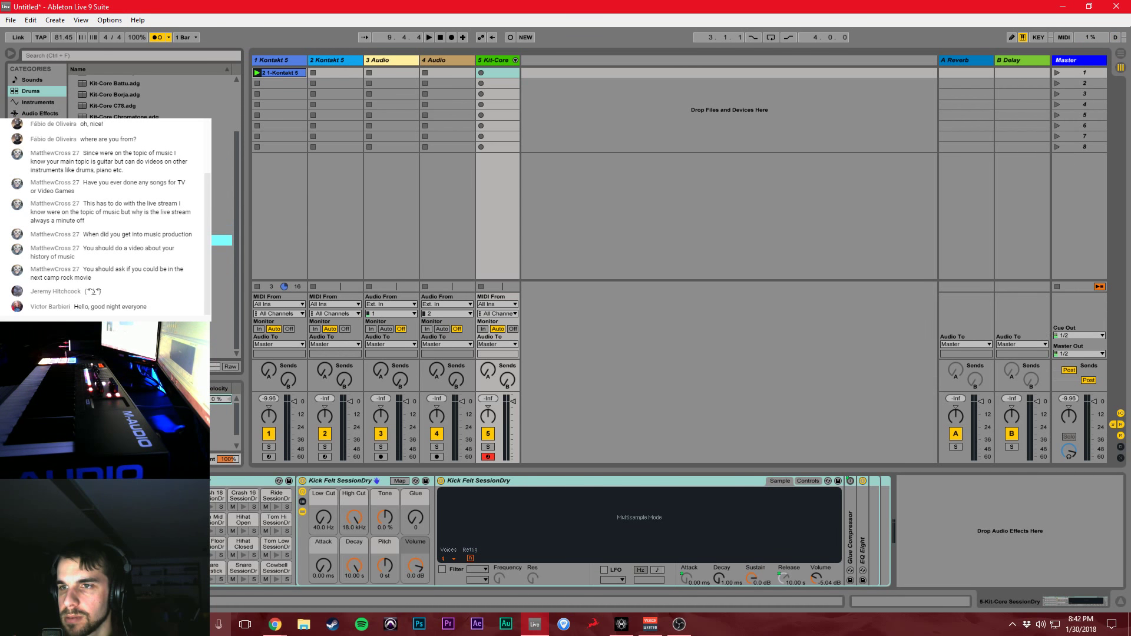
key("Up")
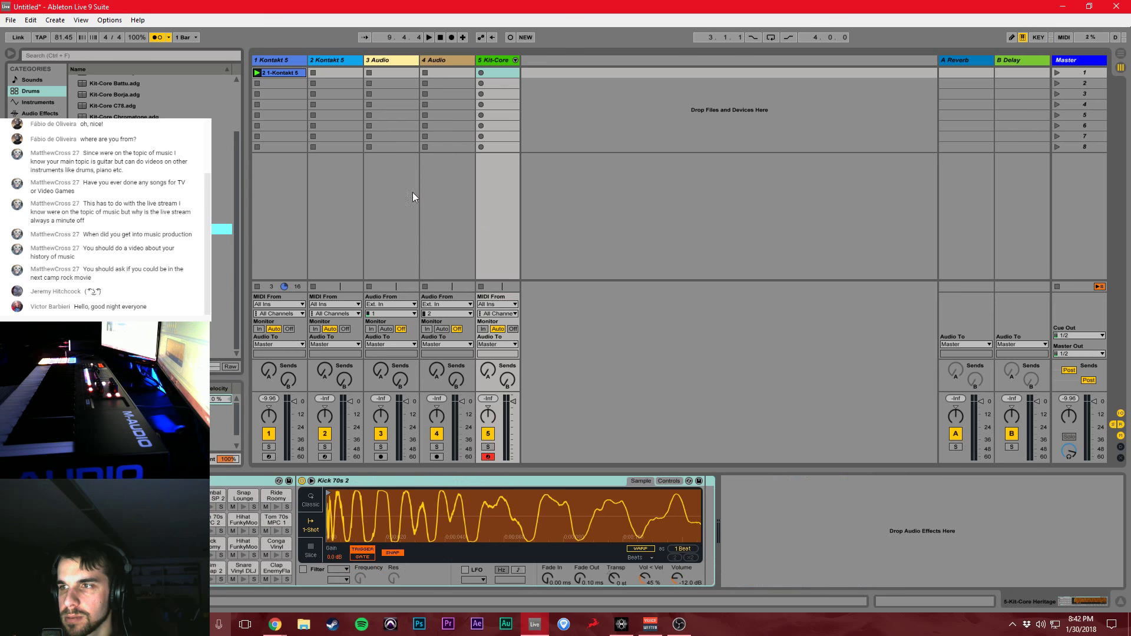
key("space")
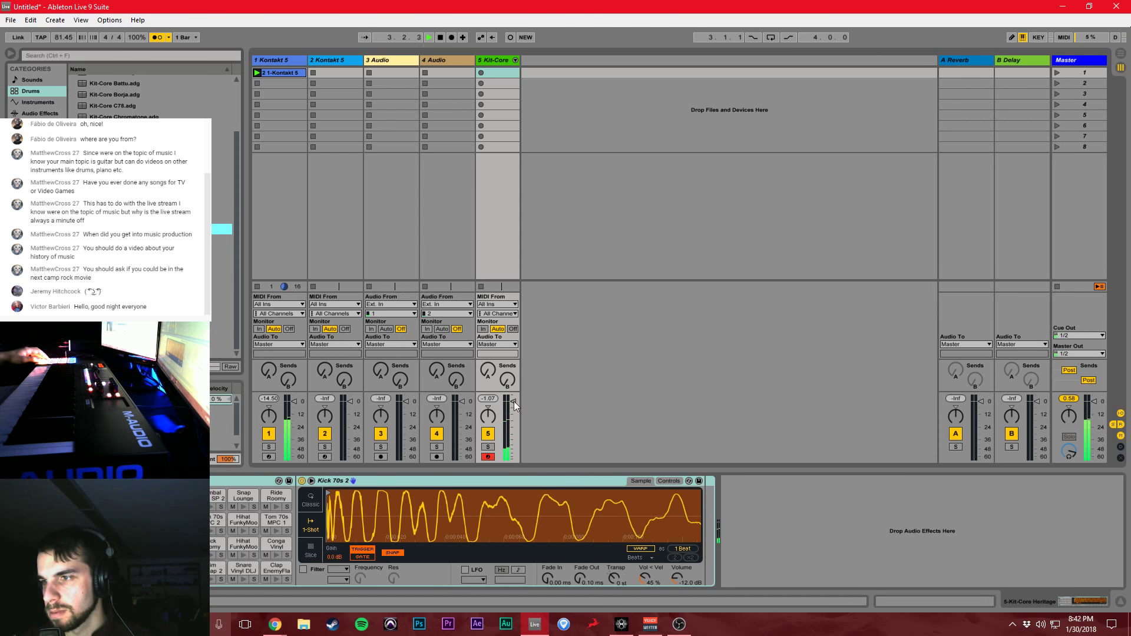
left_click_drag(515, 402, 514, 409)
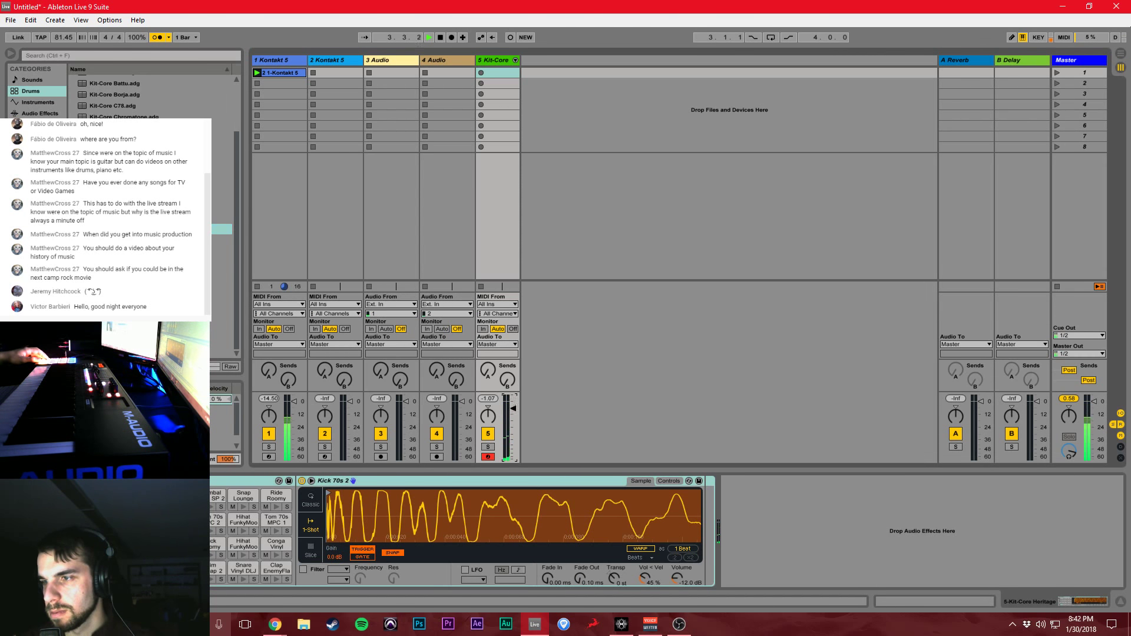
Record two trial drum takes in the first clip slot of the Kit-Core track and discard each of them
left_click(482, 75)
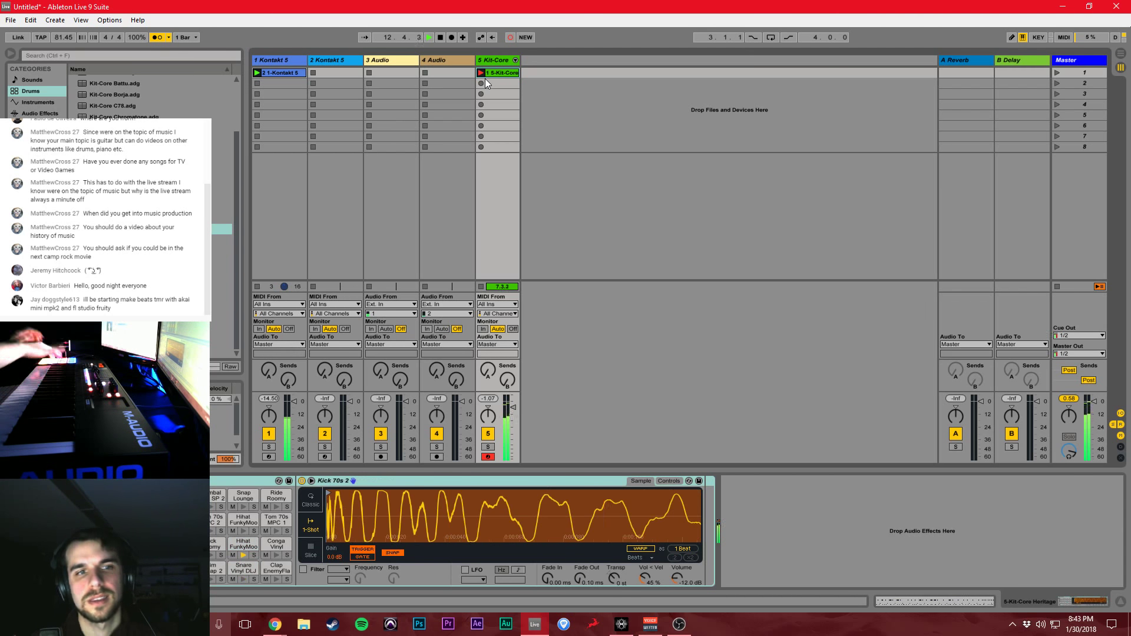
key("space")
key("Delete")
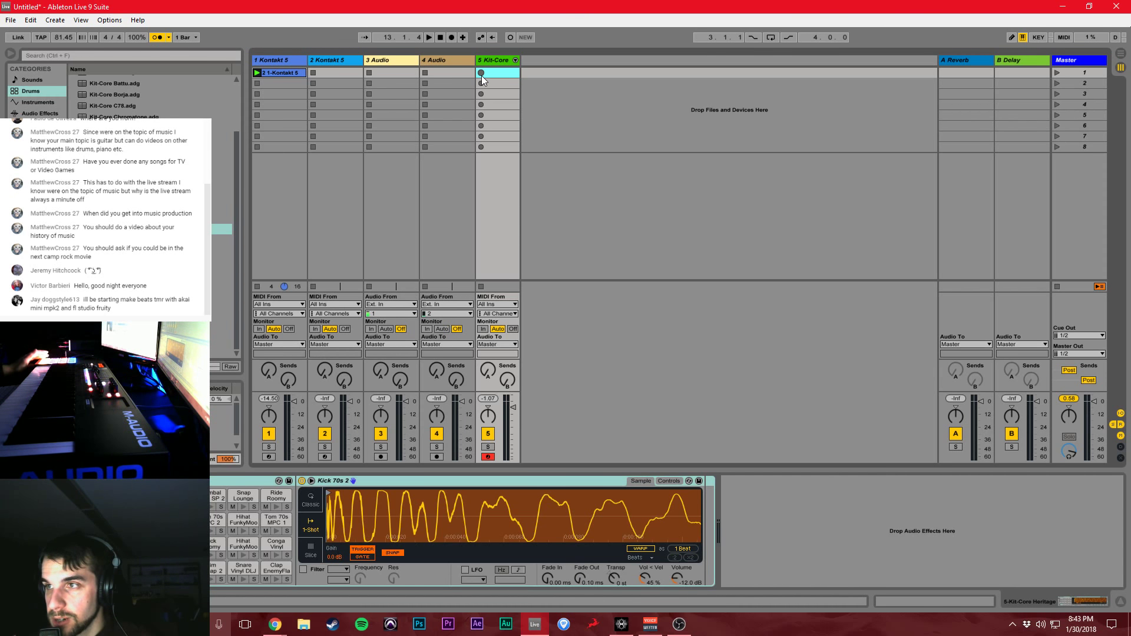
left_click(481, 73)
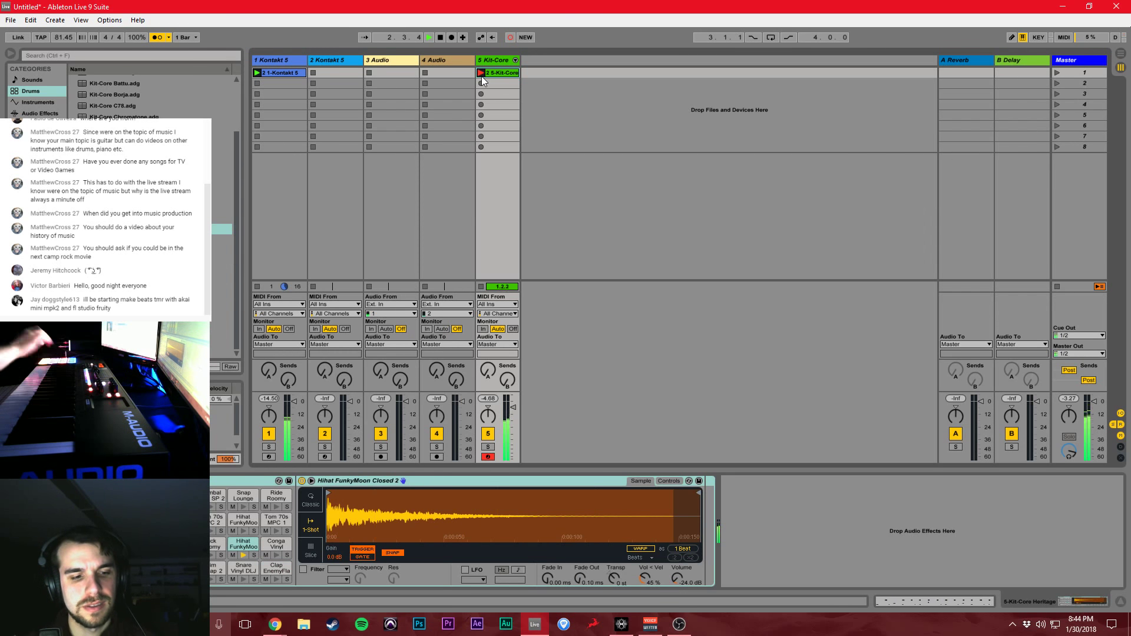
key("ctrl+z")
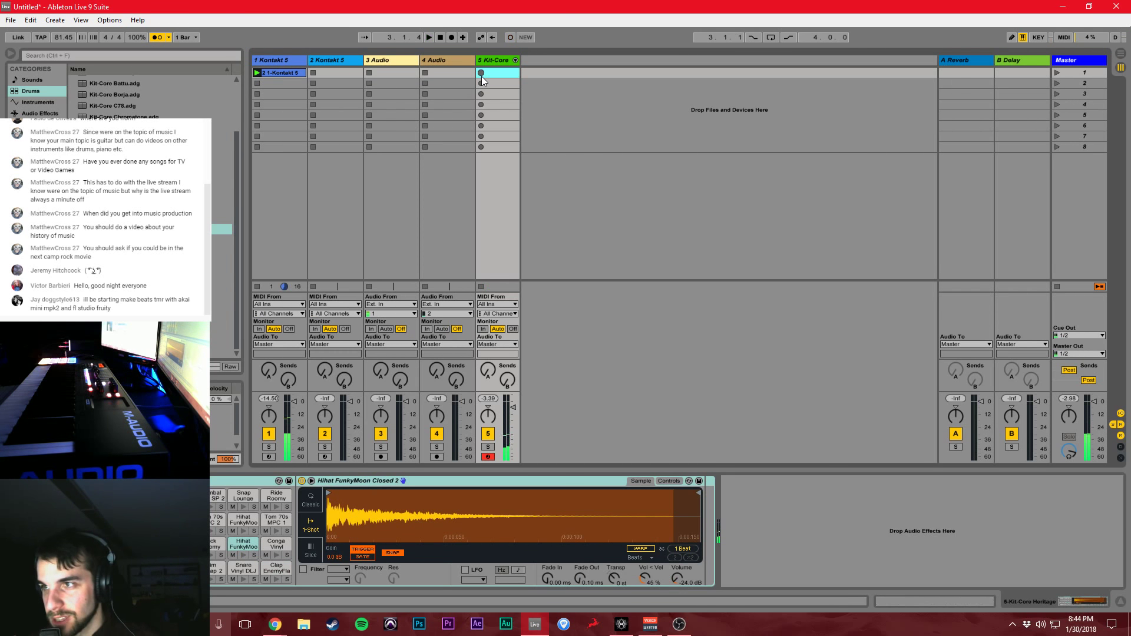
Record a four-bar drum take in the Kit-Core track's first clip slot, open its notes, and play it with the bass
left_click(482, 76)
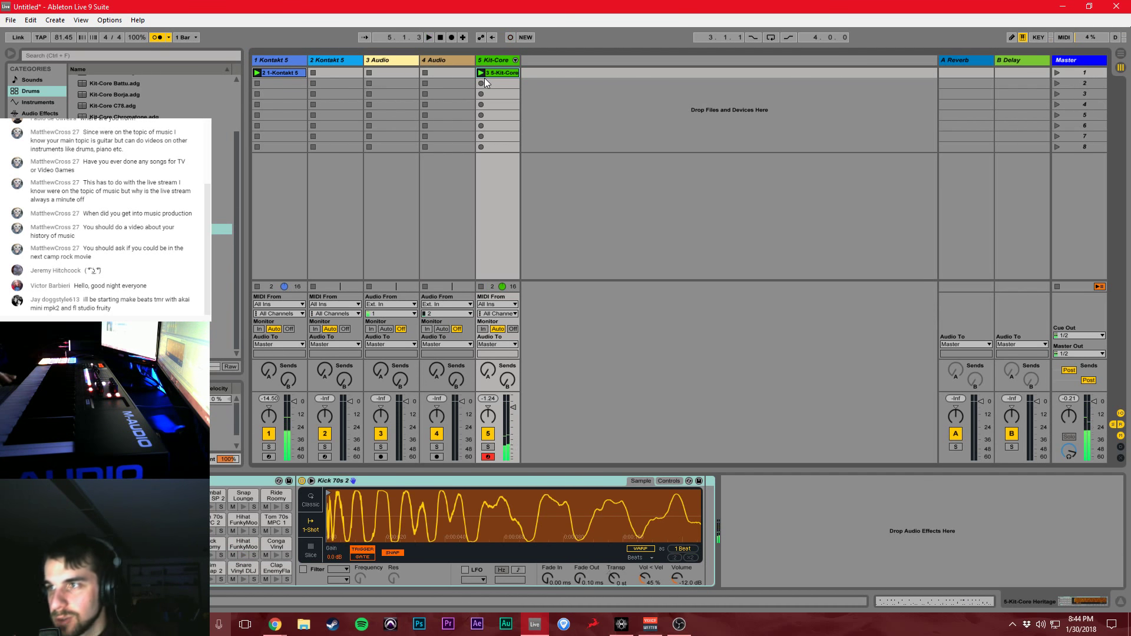
left_click(492, 76)
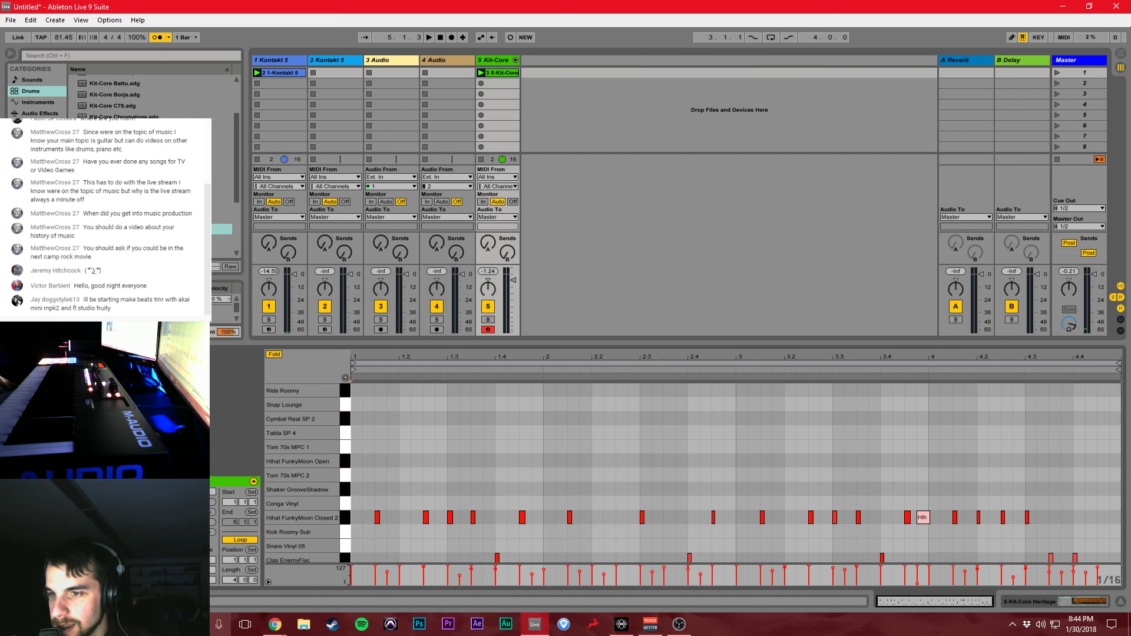
key("space")
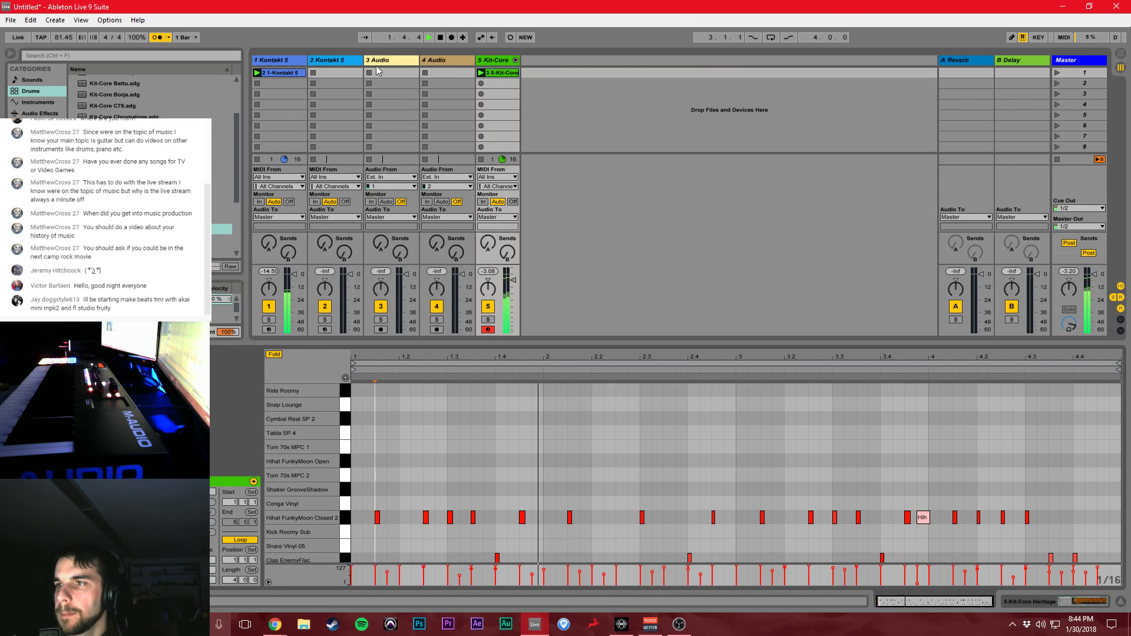
Select the Clap EnemyFlac pad in the Kit-Core Heritage drum rack and add a Reverb effect after its sample
left_click(498, 61)
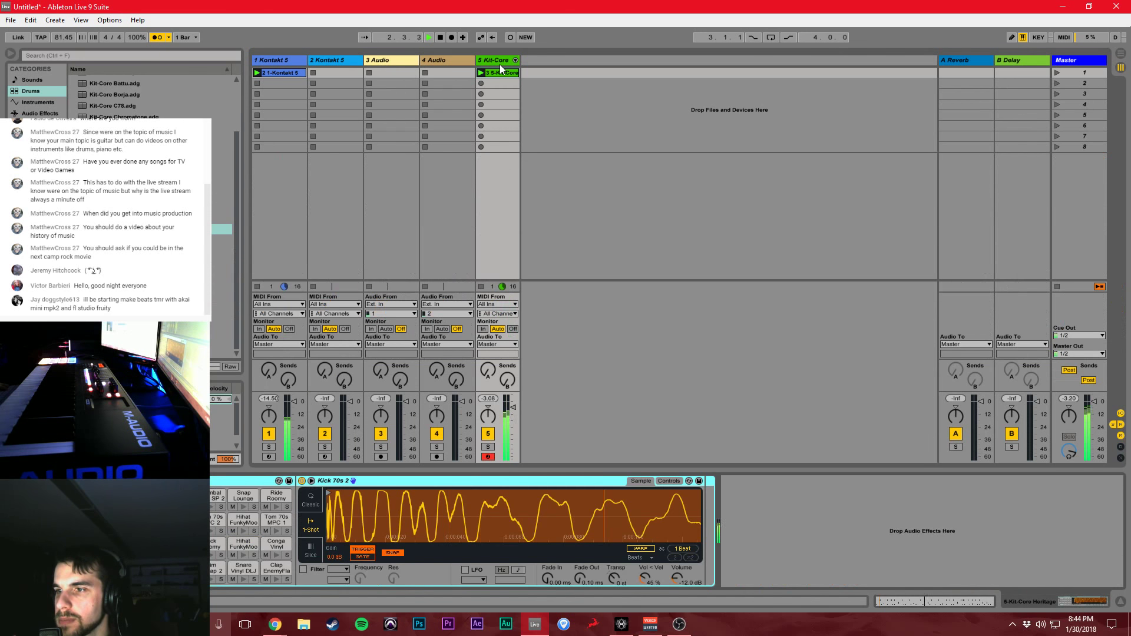
left_click(265, 567)
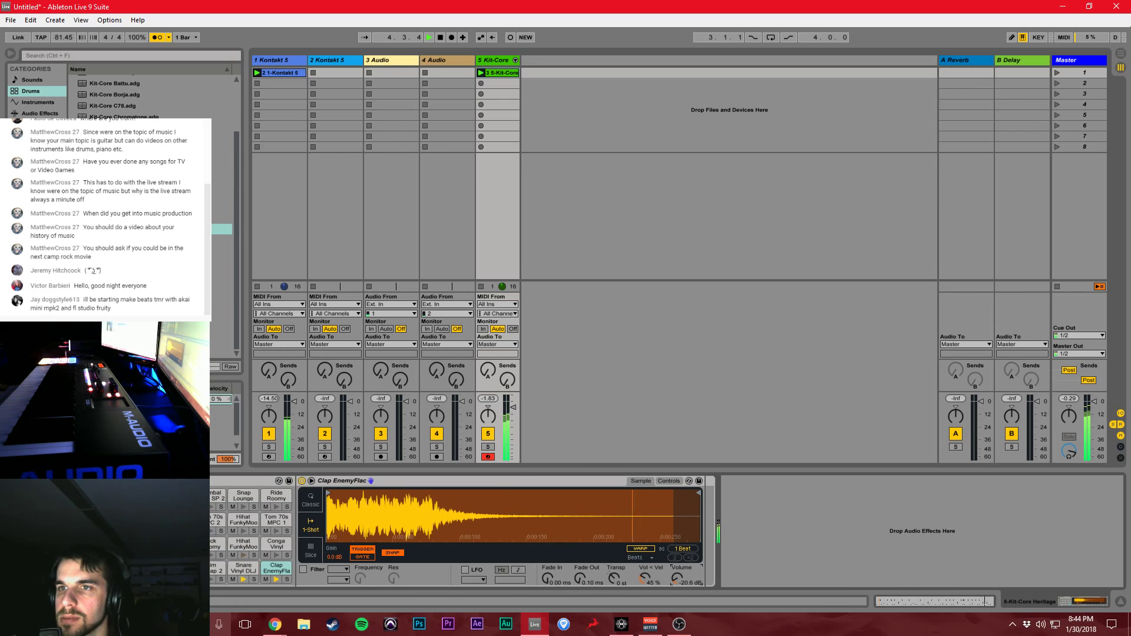
left_click(33, 147)
left_click(39, 114)
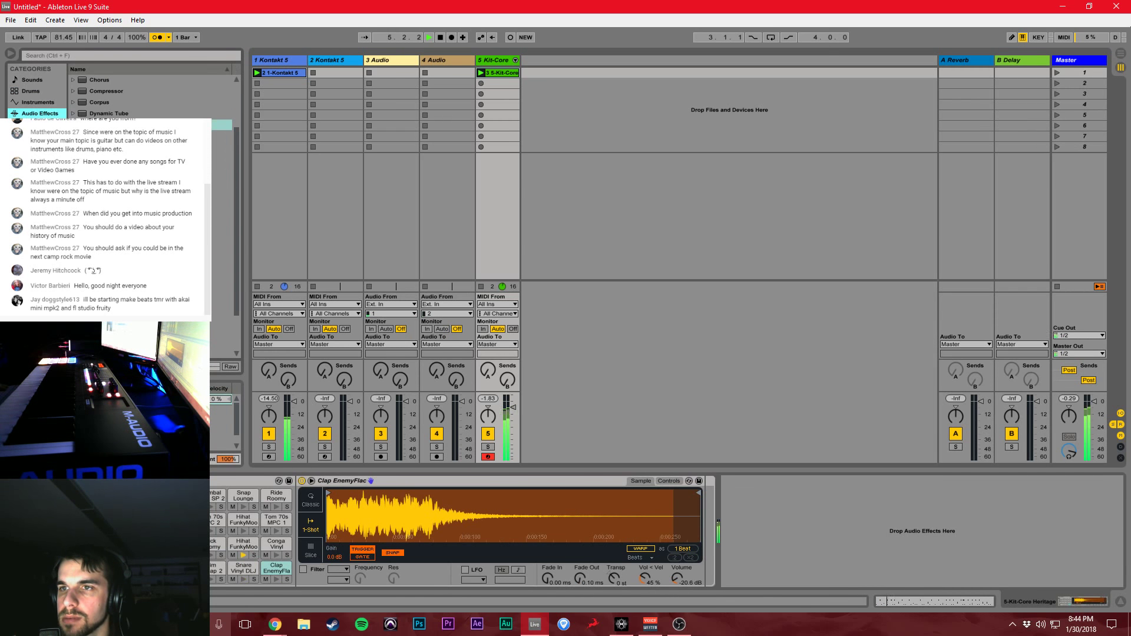
scroll(150, 97, "down", 3)
left_click_drag(221, 273, 704, 512)
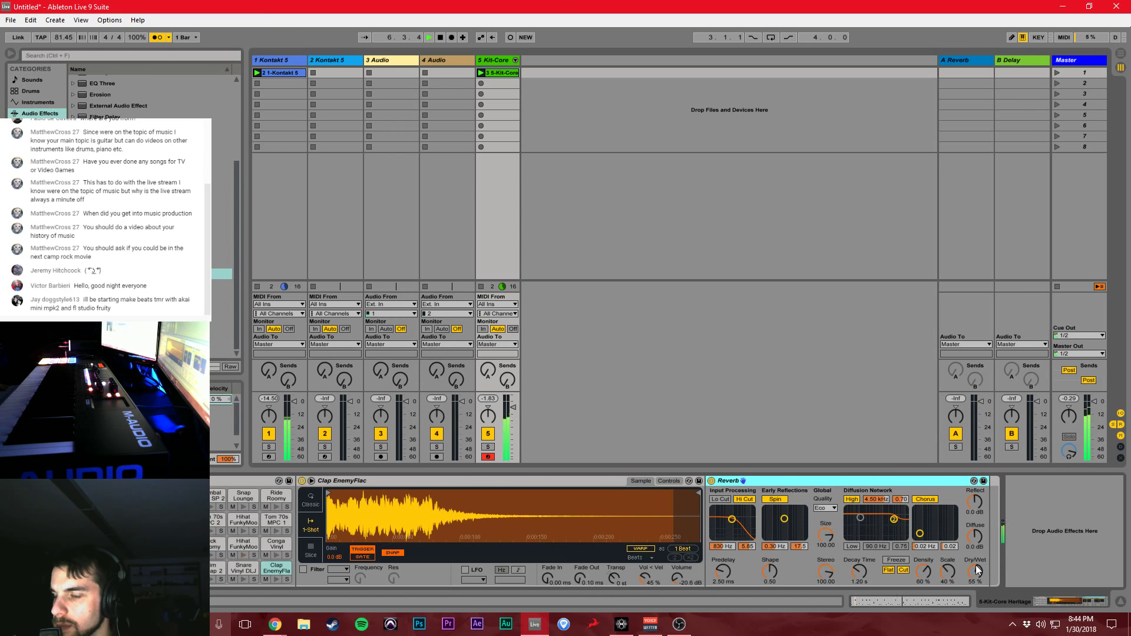
Set the clap Reverb's dry/wet to 64% and turn off the metronome
left_click_drag(974, 571, 975, 562)
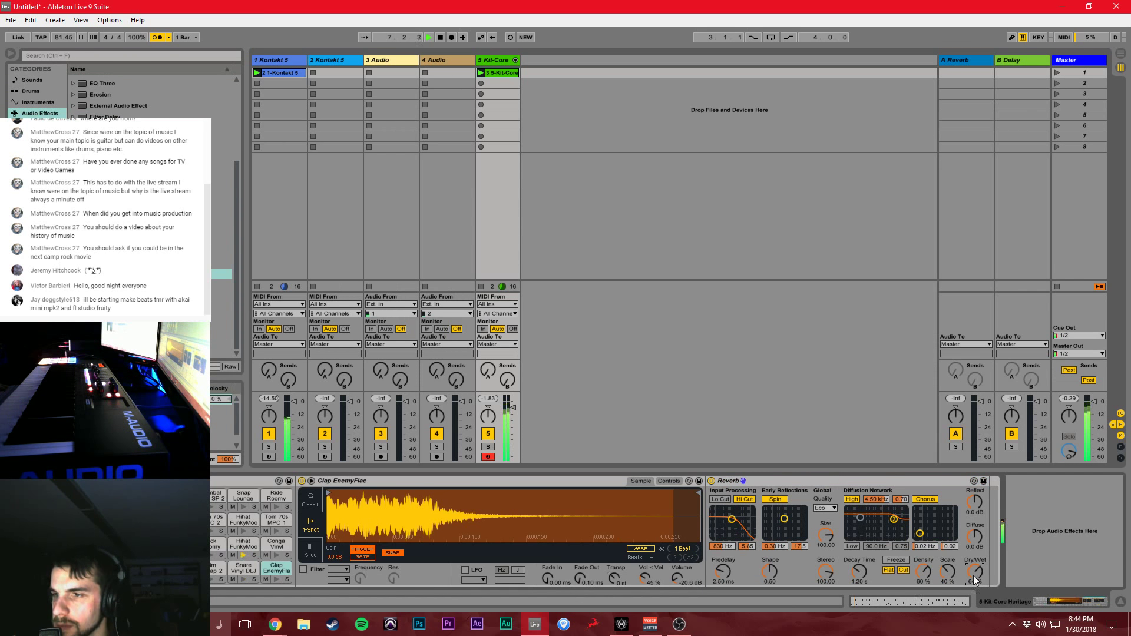
left_click(159, 40)
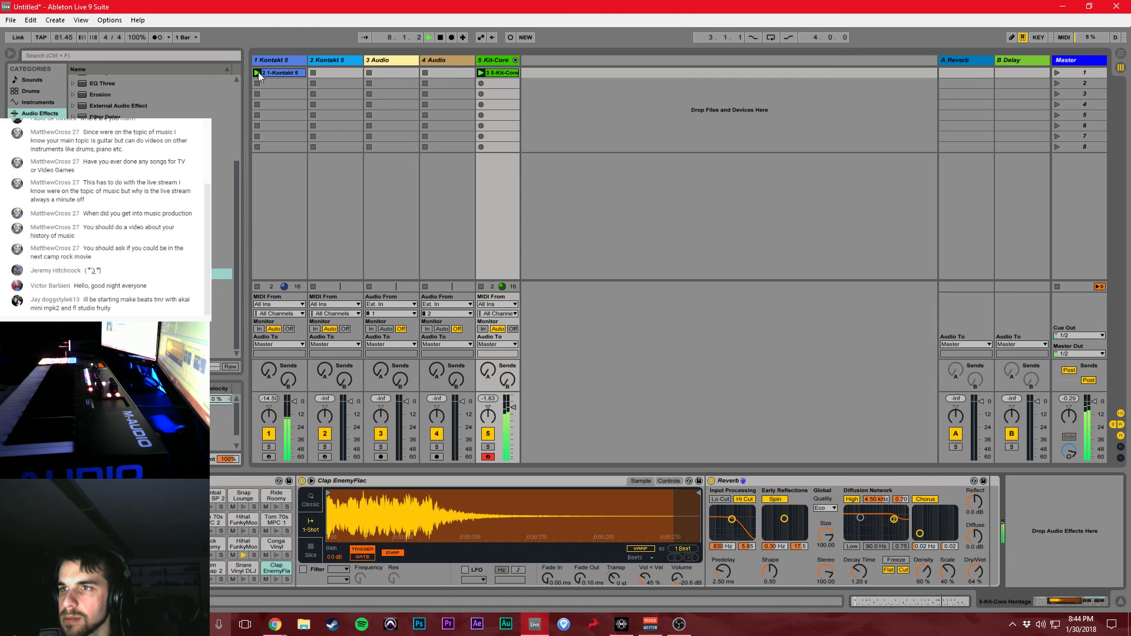
Solo the first Kontakt bass track, add a Compressor after its instrument and expand the Compressor's sidechain section
left_click(273, 60)
left_click(272, 448)
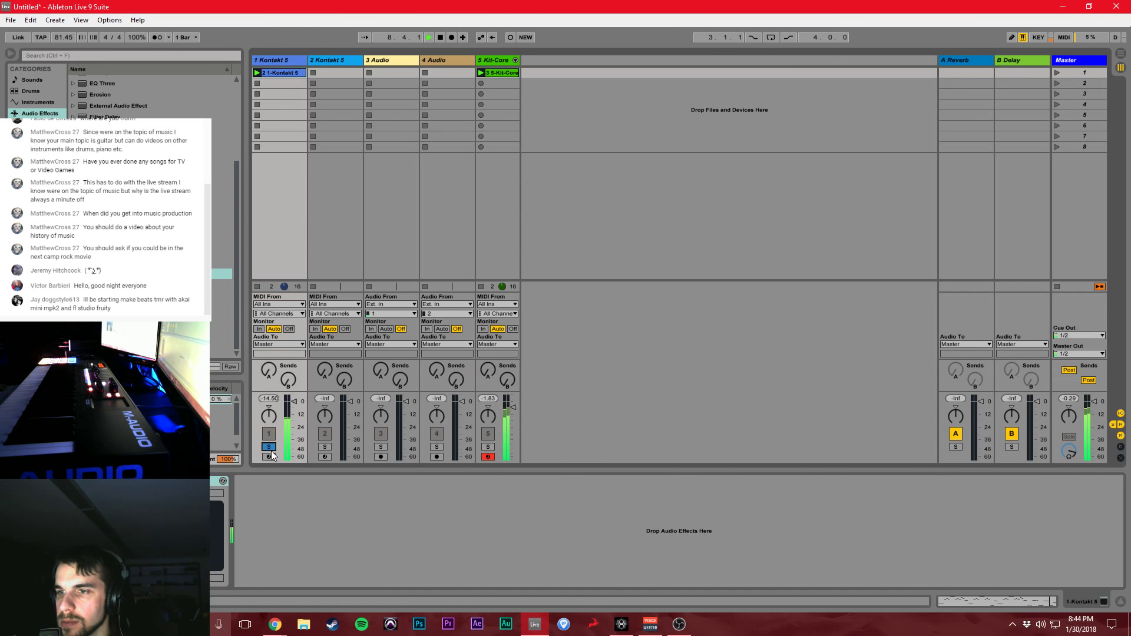
scroll(148, 236, "up", 5)
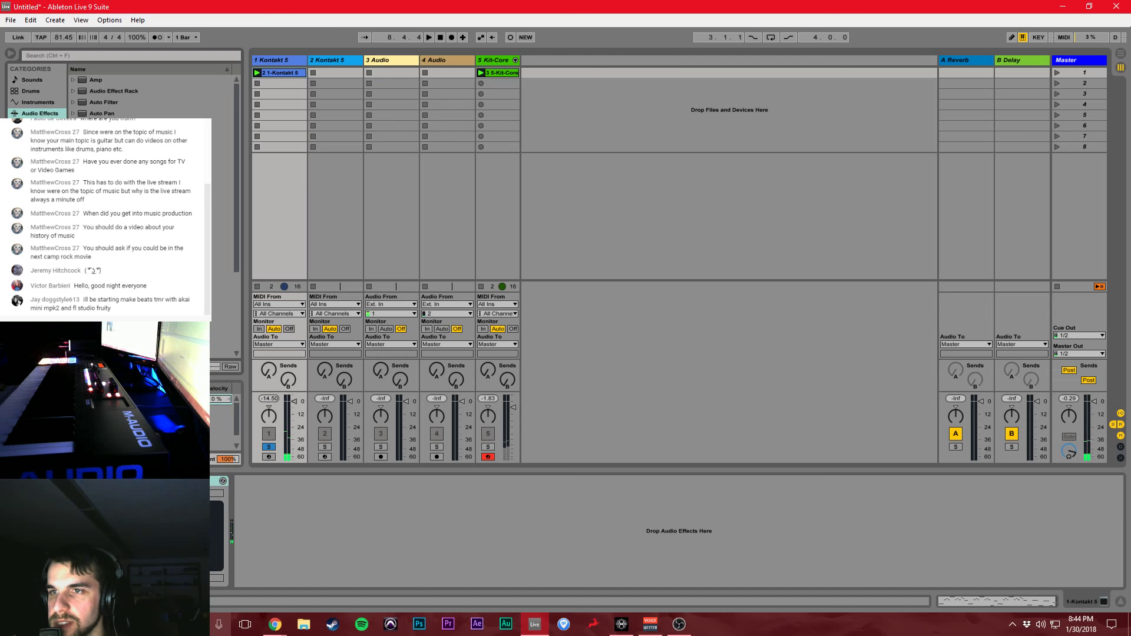
left_click_drag(221, 157, 273, 347)
left_click(249, 481)
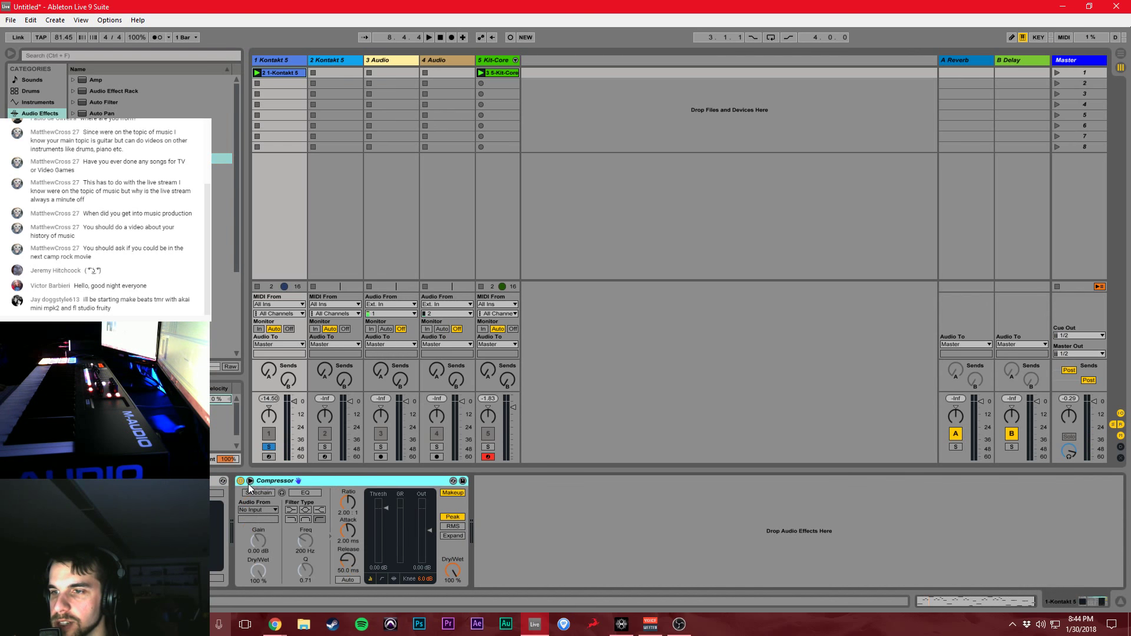
Enable the Compressor's sidechain and feed it from the Kit-Core Heritage track's Kick 70s 2 pad, Pre FX
left_click(272, 510)
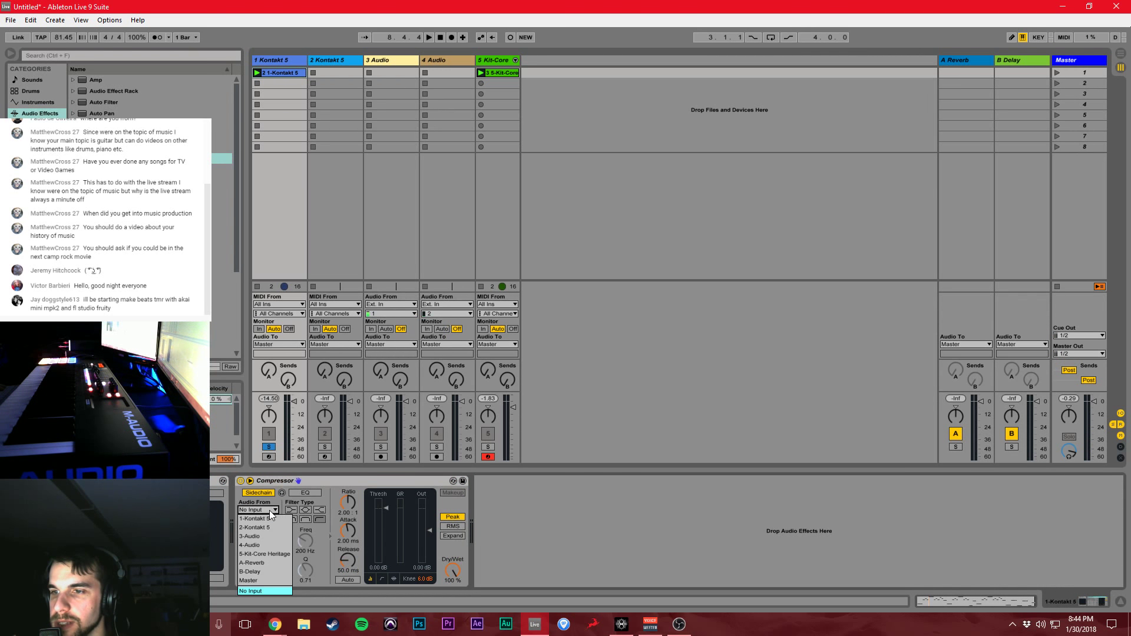
left_click(267, 555)
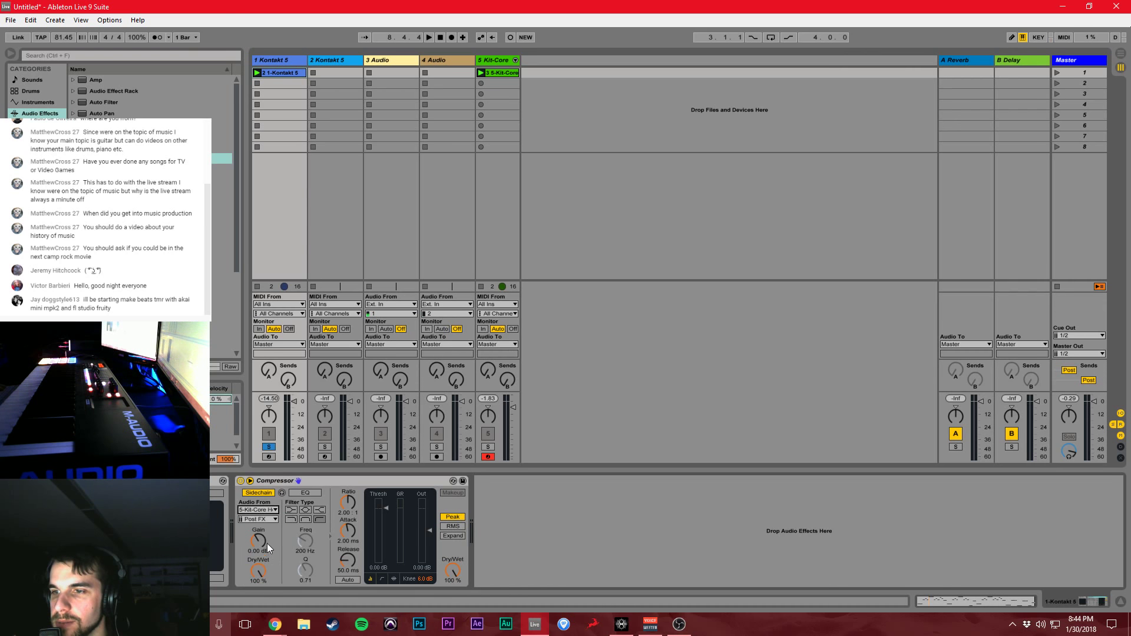
left_click(264, 520)
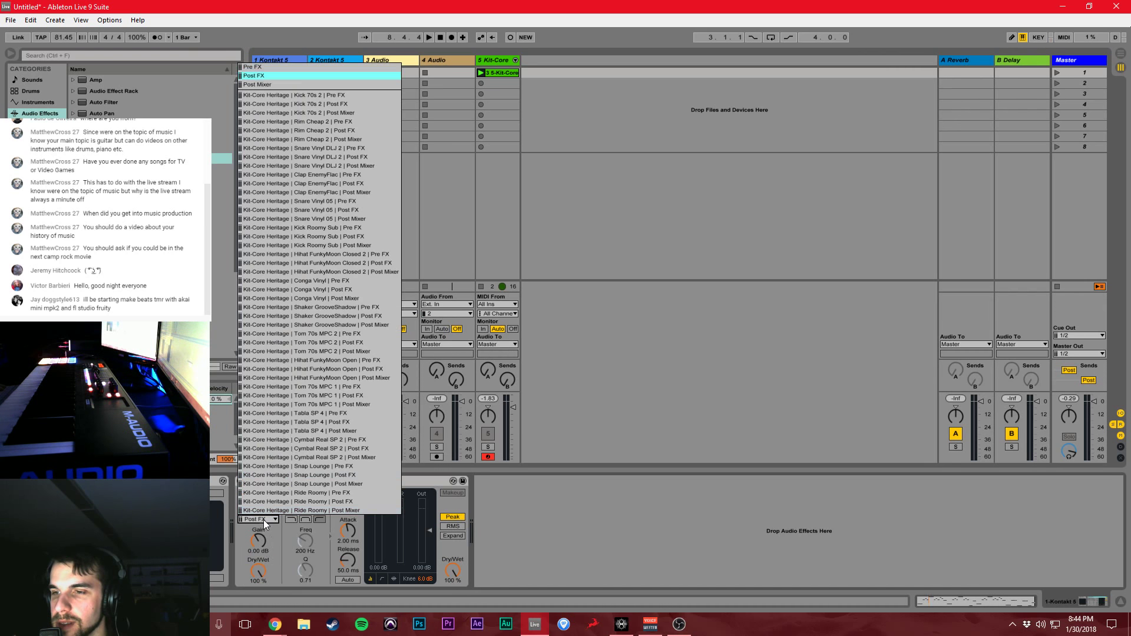
left_click(351, 92)
Play the clips and set the bass Compressor's ratio to inf:1 and its threshold to about -28 dB
key("space")
left_click_drag(380, 511, 348, 489)
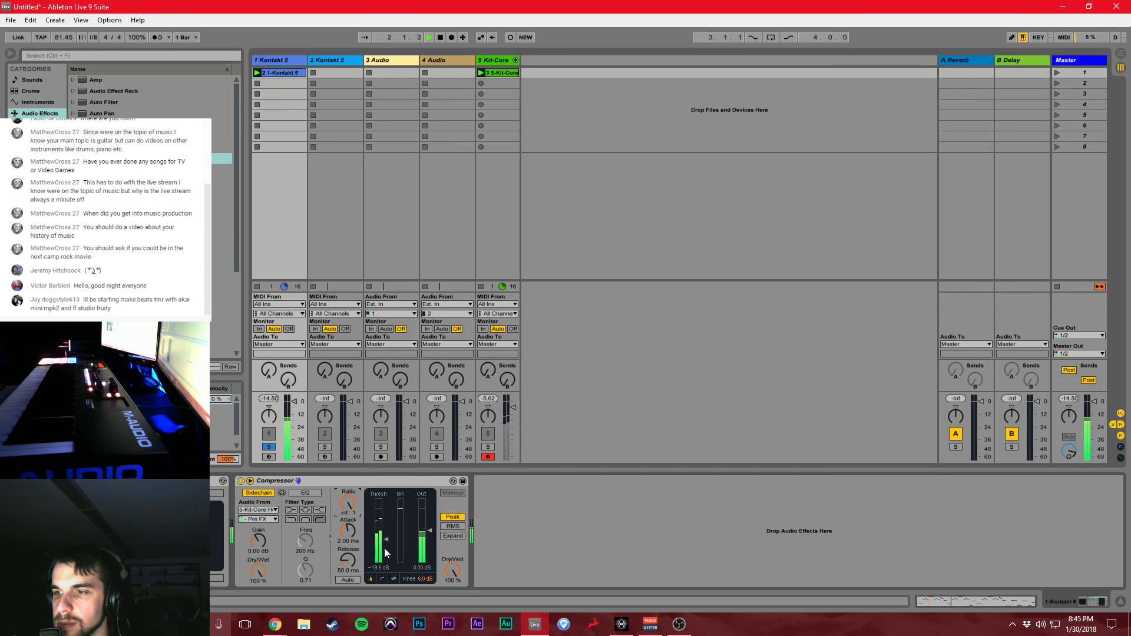
left_click_drag(386, 538, 386, 543)
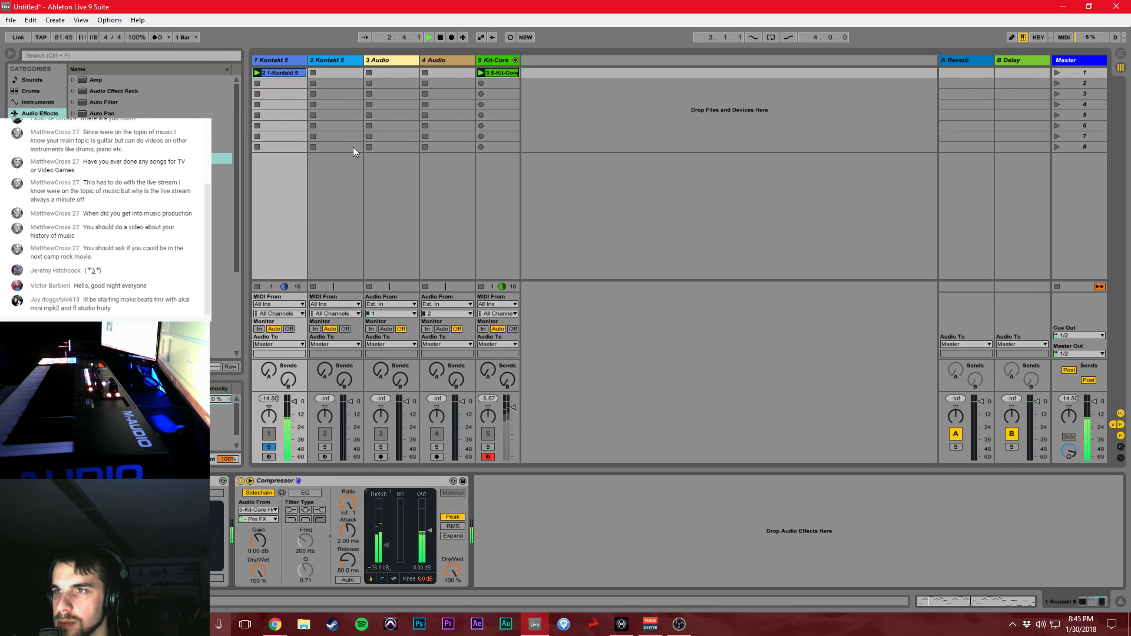
Arm the second Kontakt track, open its Kontakt window clear of the mixer, and unsolo the bass track
left_click(323, 61)
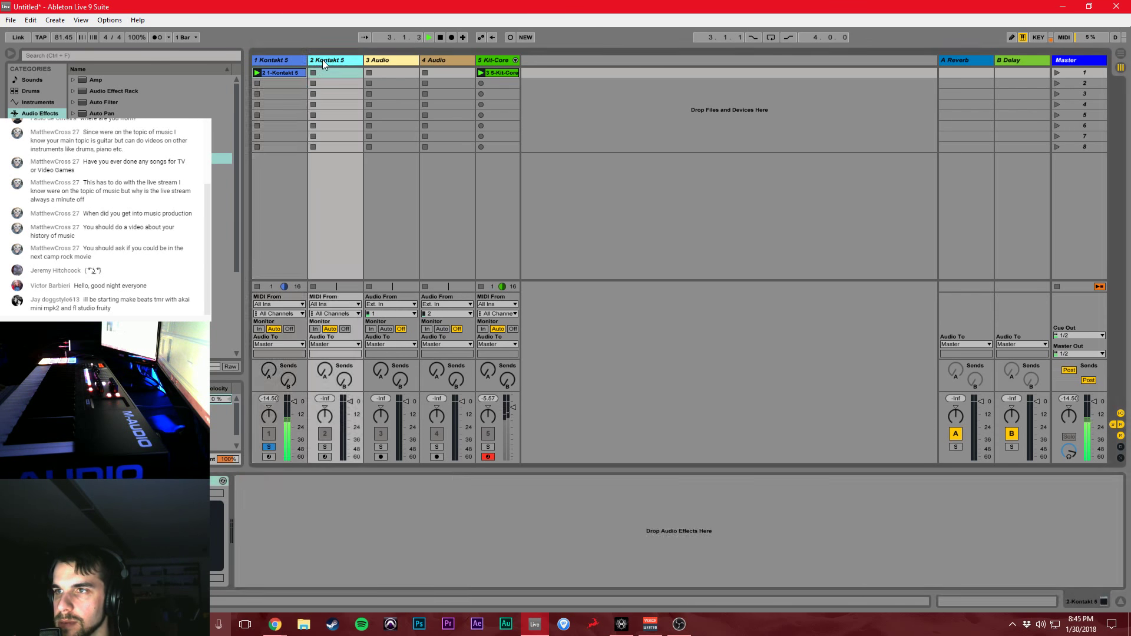
left_click(324, 457)
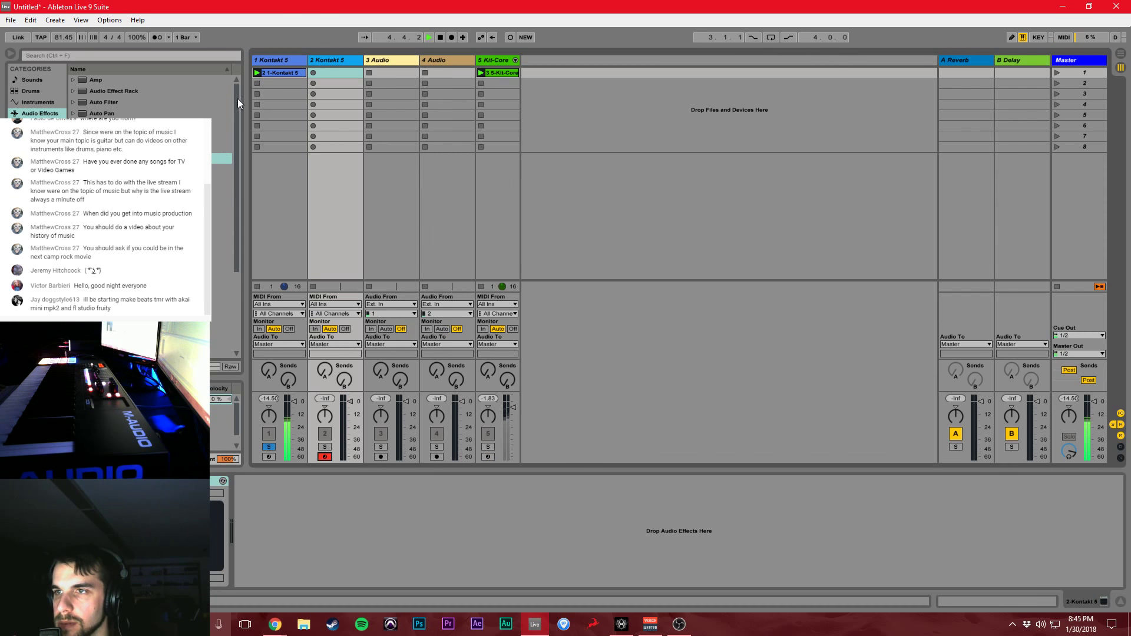
left_click(146, 481)
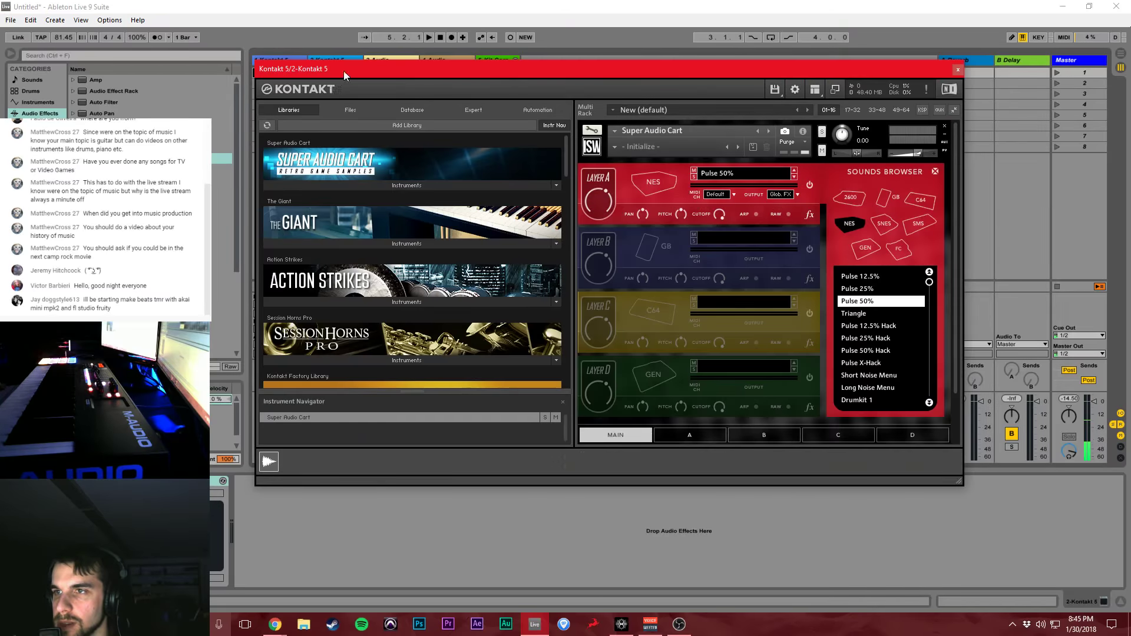
left_click_drag(344, 71, 431, 84)
left_click(269, 448)
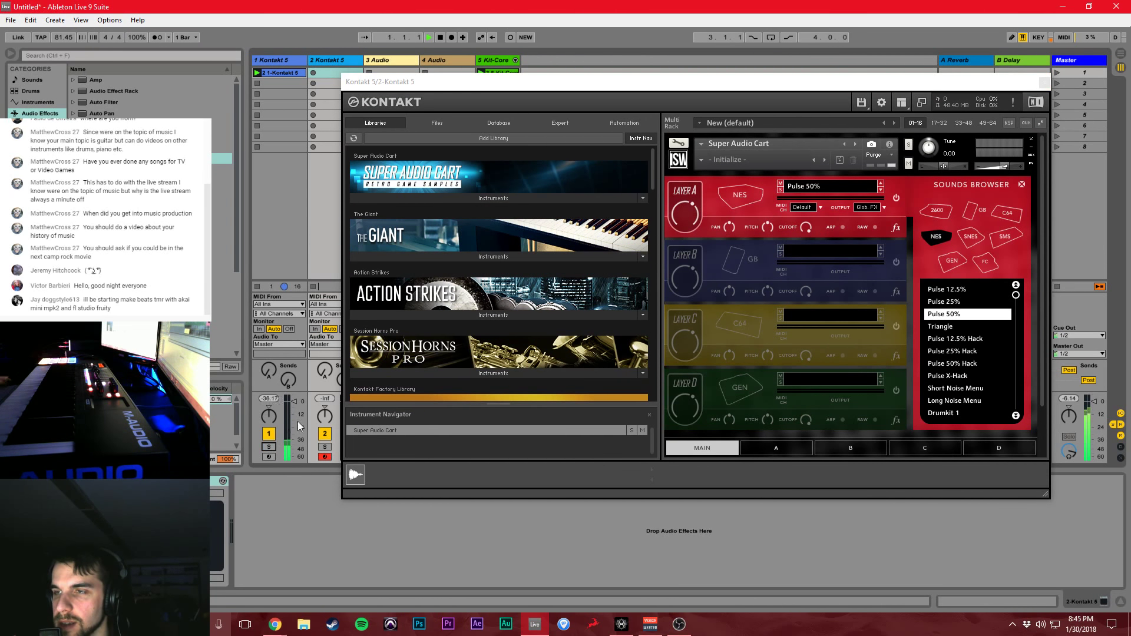
left_click_drag(567, 83, 799, 134)
Lower the Kit-Core track slightly and add a Compressor after its drum rack with a threshold of about -15 dB
left_click_drag(513, 407, 513, 409)
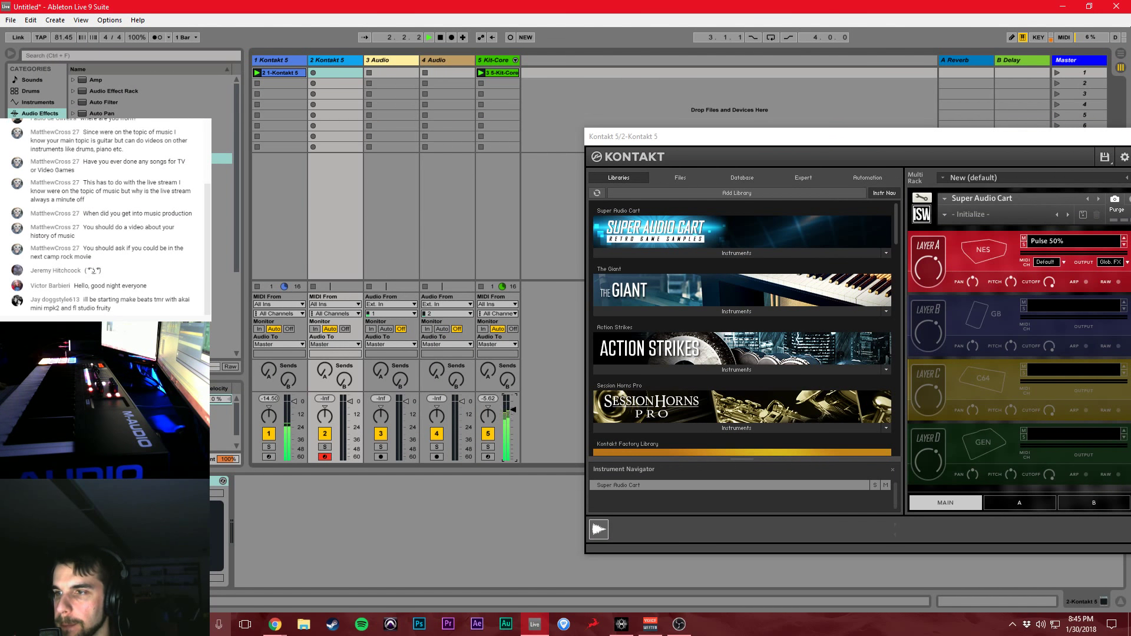
left_click(492, 190)
left_click_drag(1036, 507, 1036, 533)
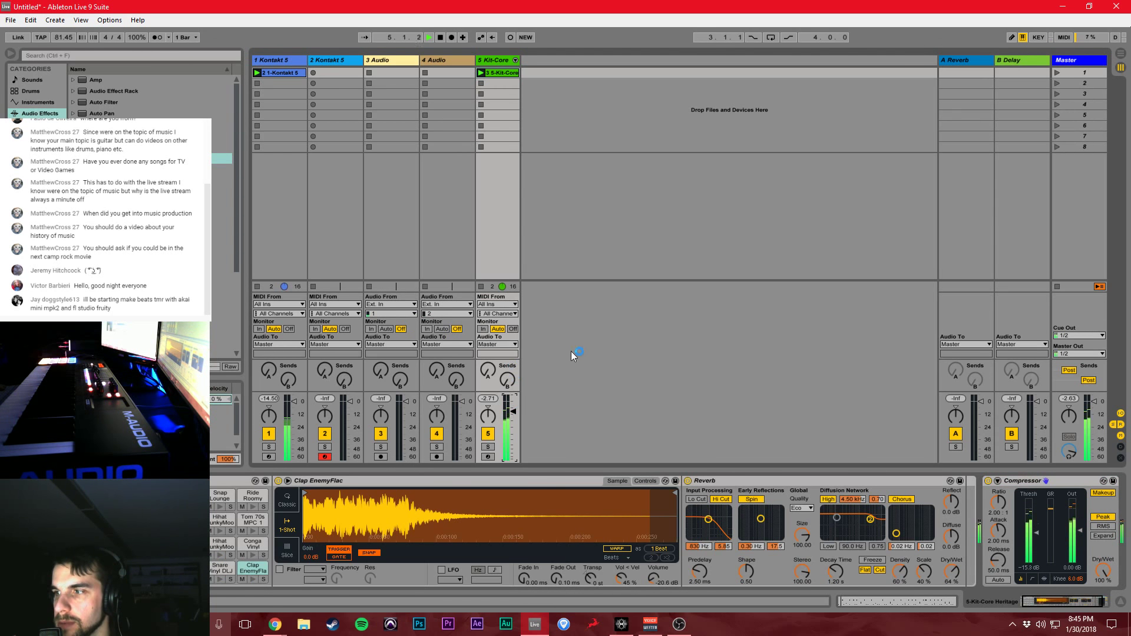
Load the Genesis sound KEYS G4 Wurli into layer A of the second Kontakt track's Super Audio Cart
left_click(341, 70)
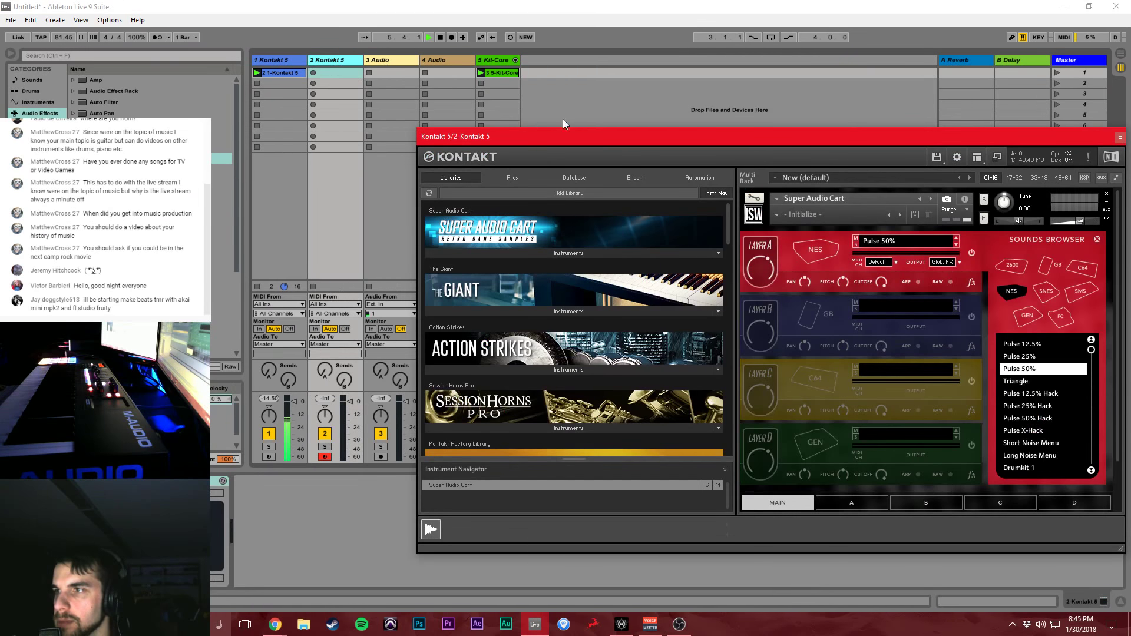
left_click_drag(557, 139, 387, 65)
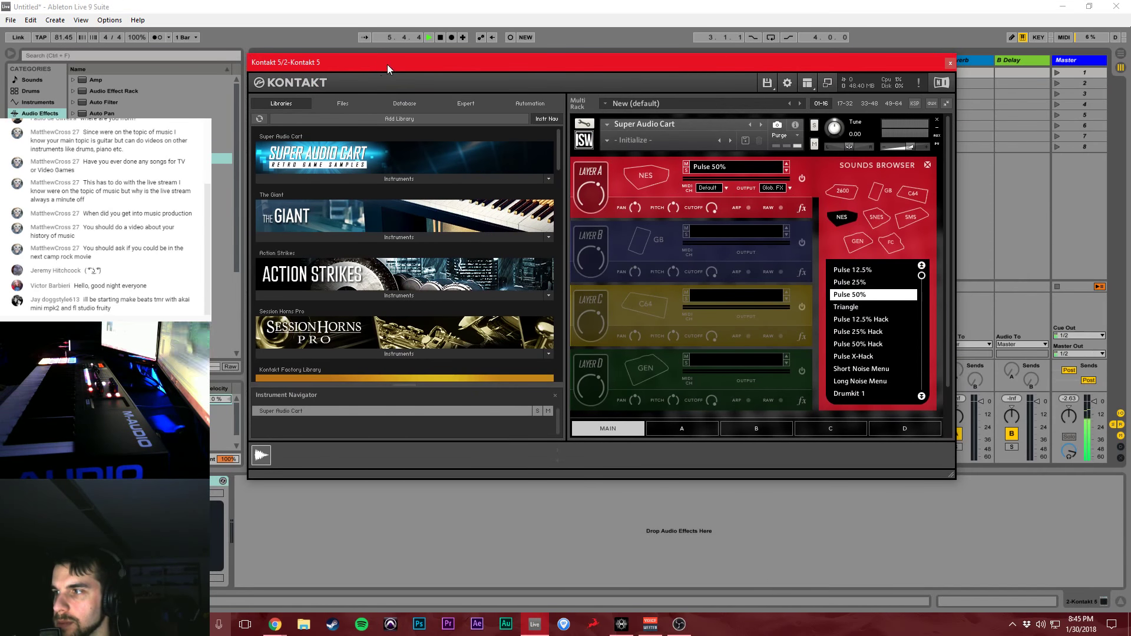
left_click(858, 243)
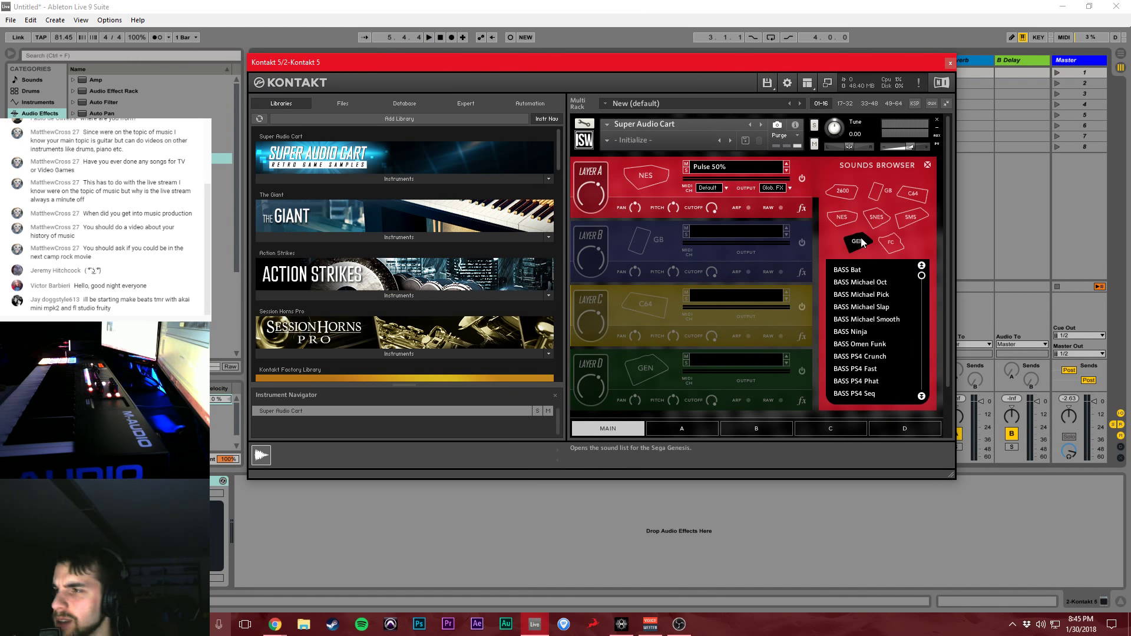
left_click_drag(923, 279, 921, 362)
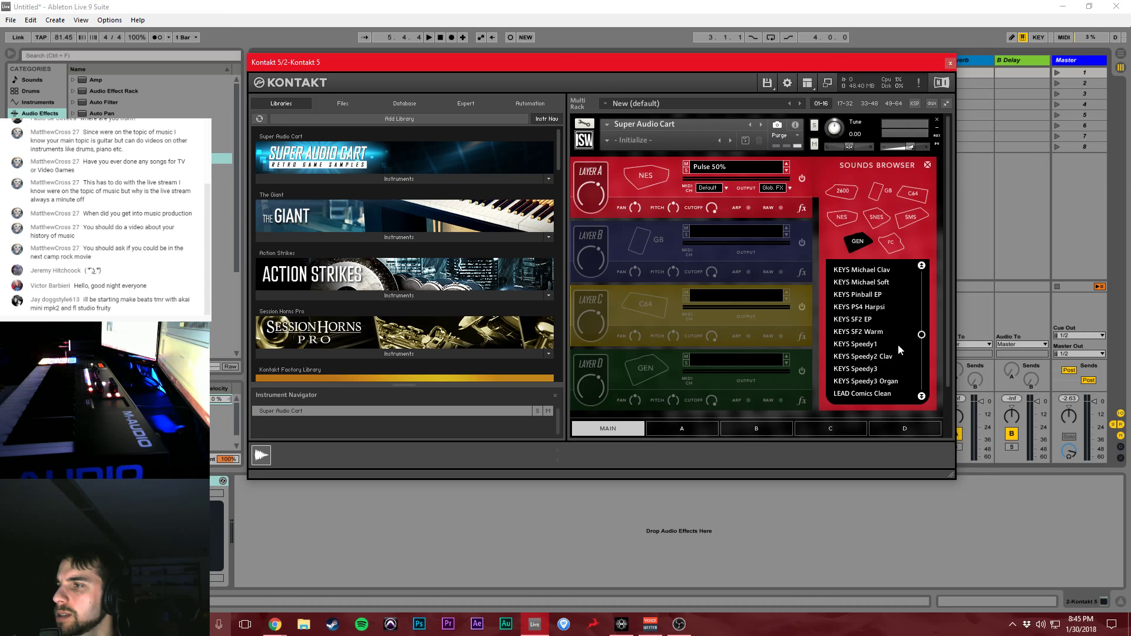
left_click(922, 265)
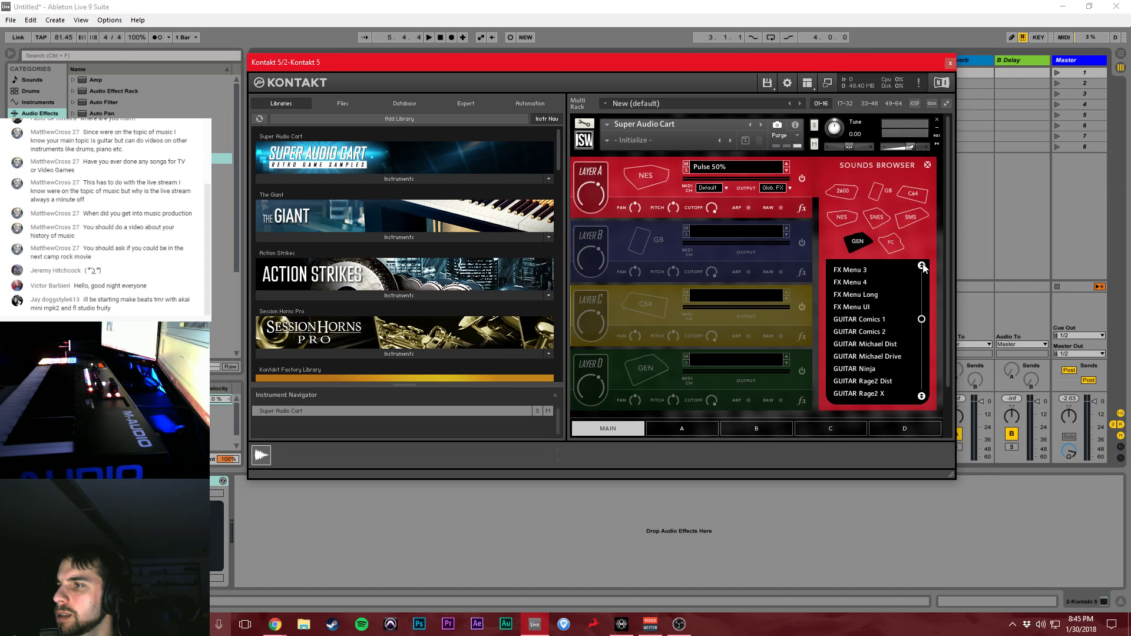
left_click(921, 396)
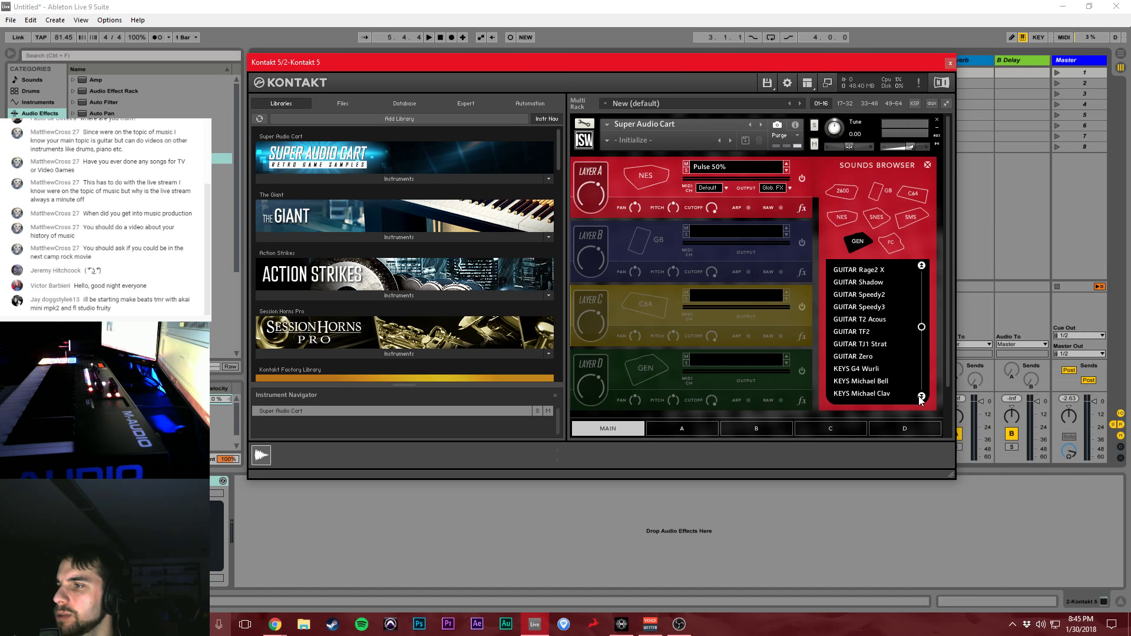
left_click(865, 369)
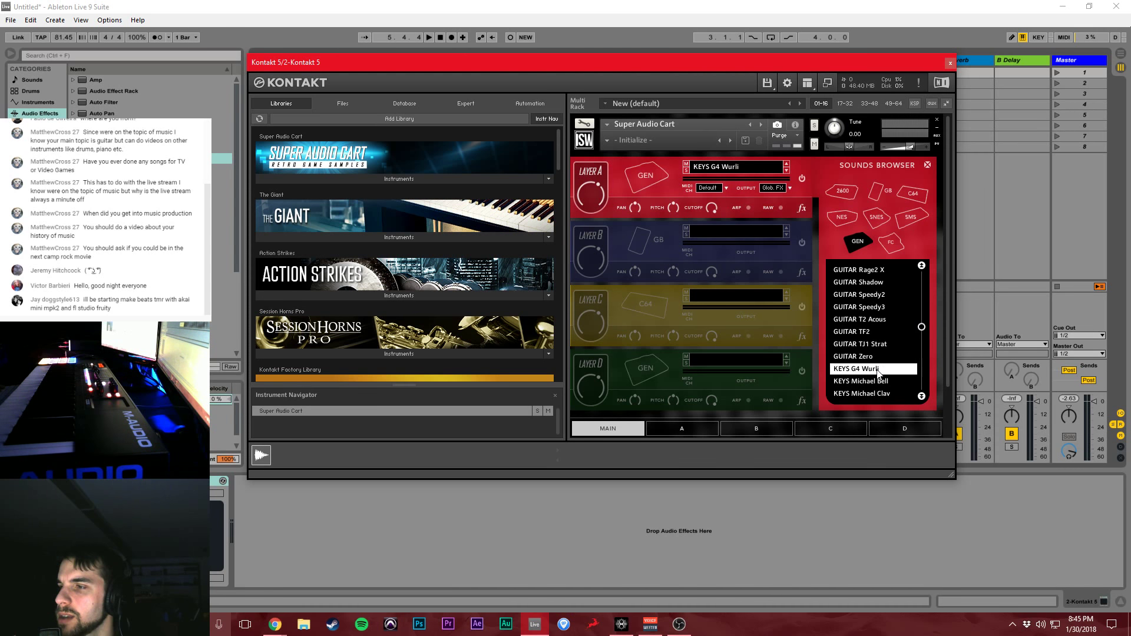
Open layer A's sound settings in Super Audio Cart and set the filter type to SV LP4
left_click_drag(542, 63, 492, 94)
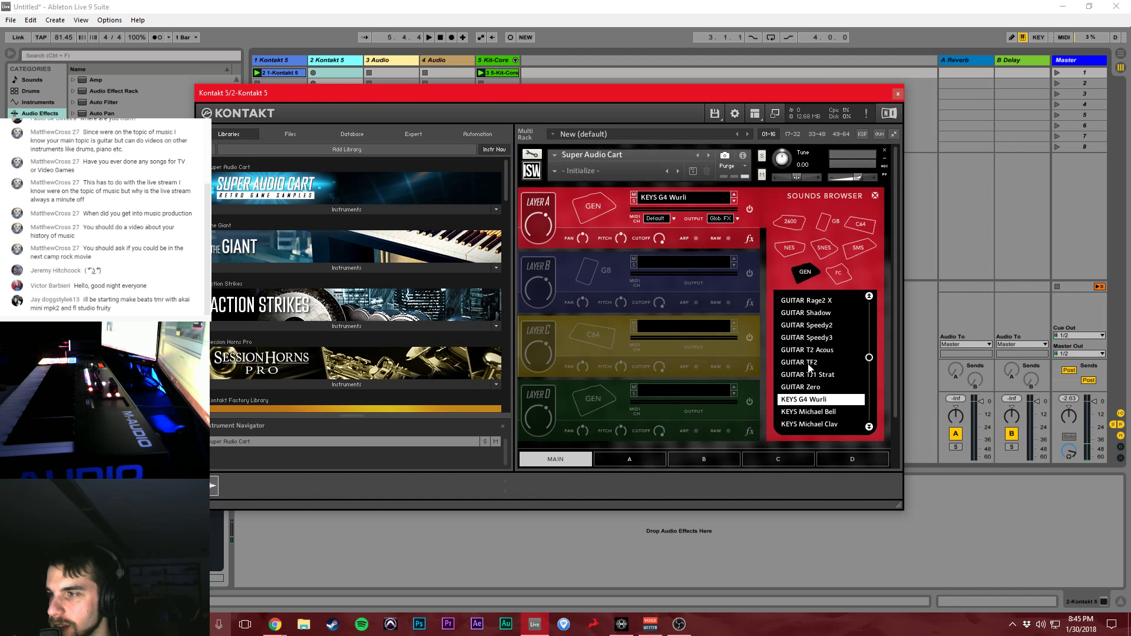
left_click(642, 458)
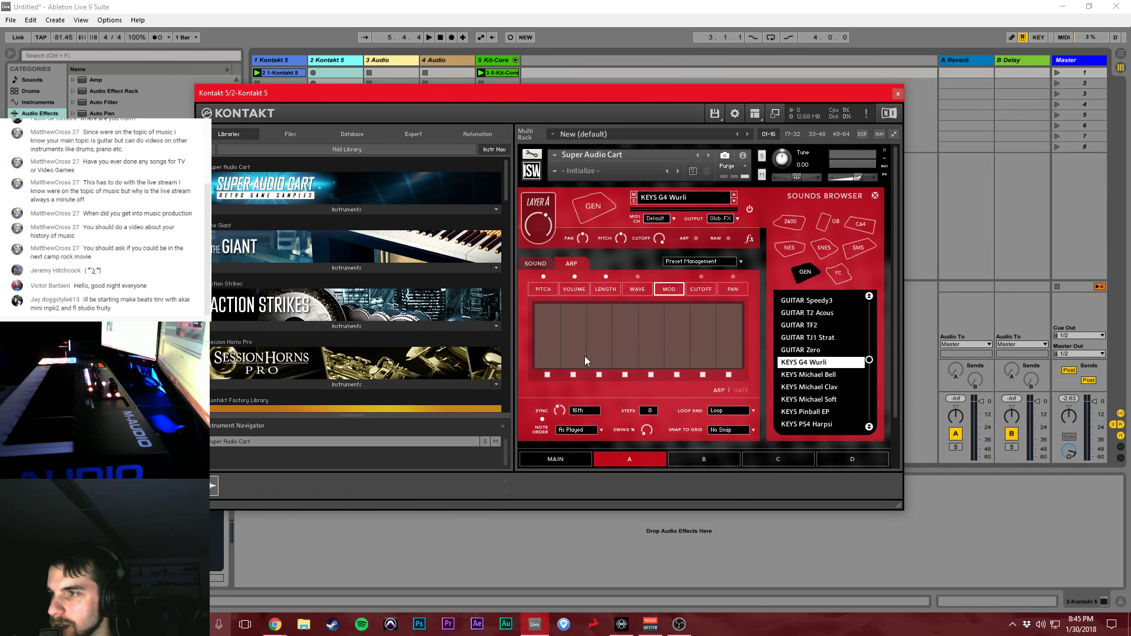
left_click(567, 461)
left_click(676, 458)
left_click(582, 459)
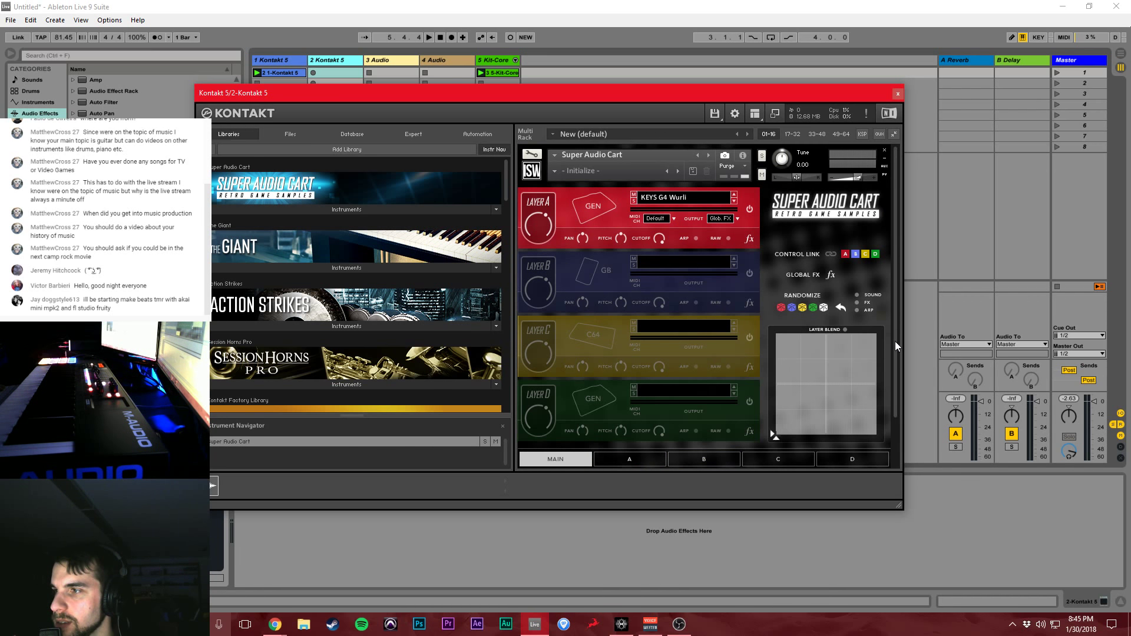
mouse_move(896, 341)
left_mouse_down()
mouse_move(892, 381)
mouse_move(887, 356)
left_mouse_up()
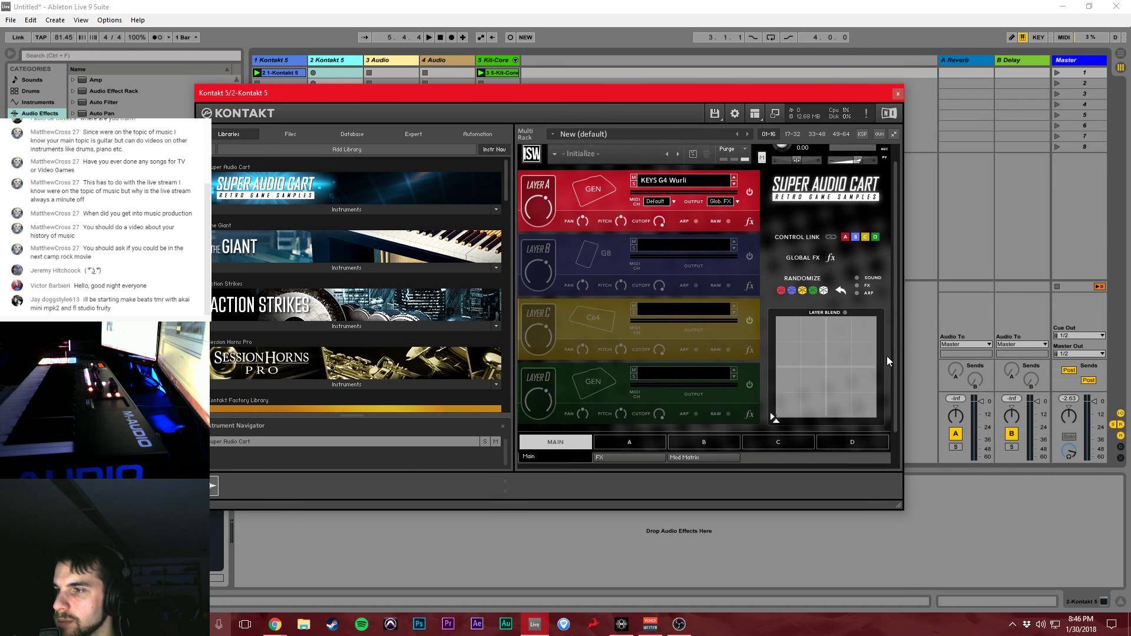
left_click(651, 448)
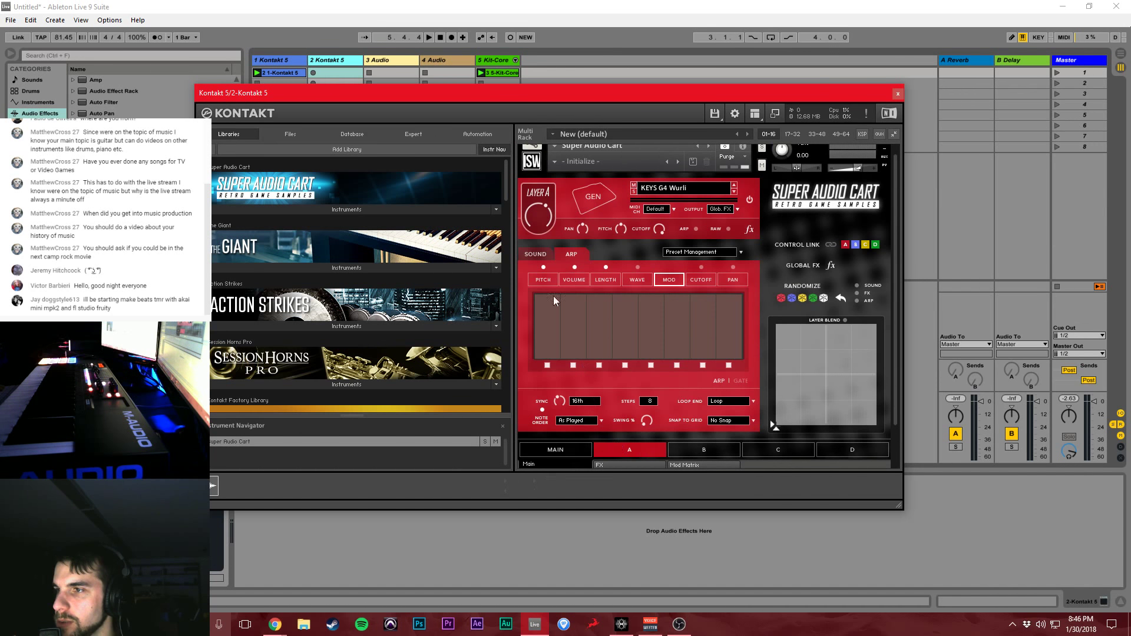
left_click(537, 254)
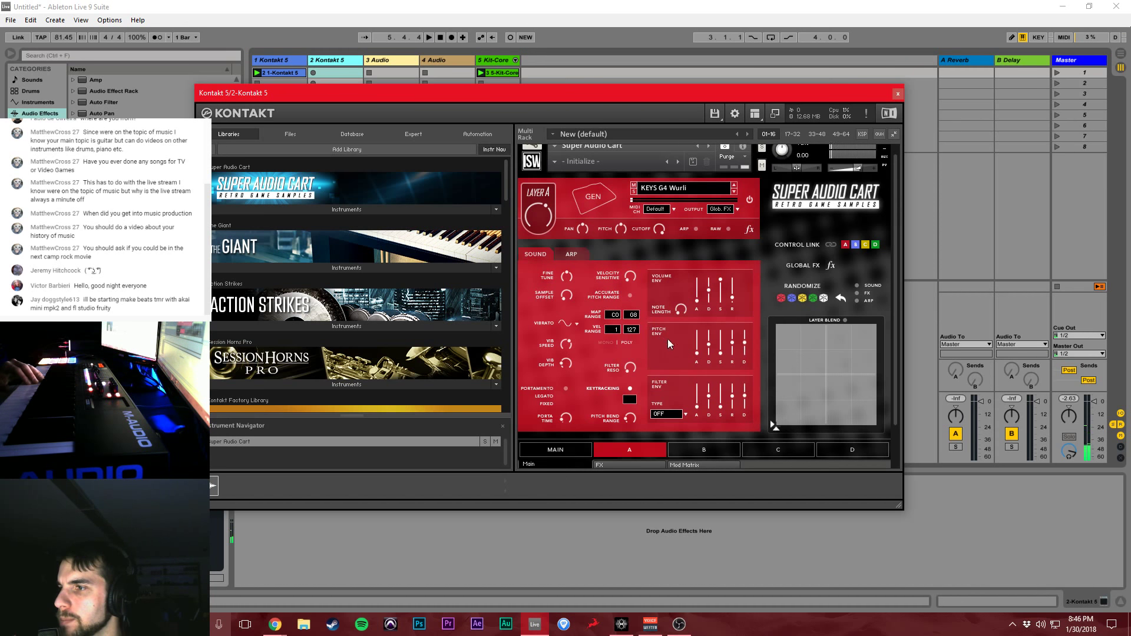
left_click(679, 412)
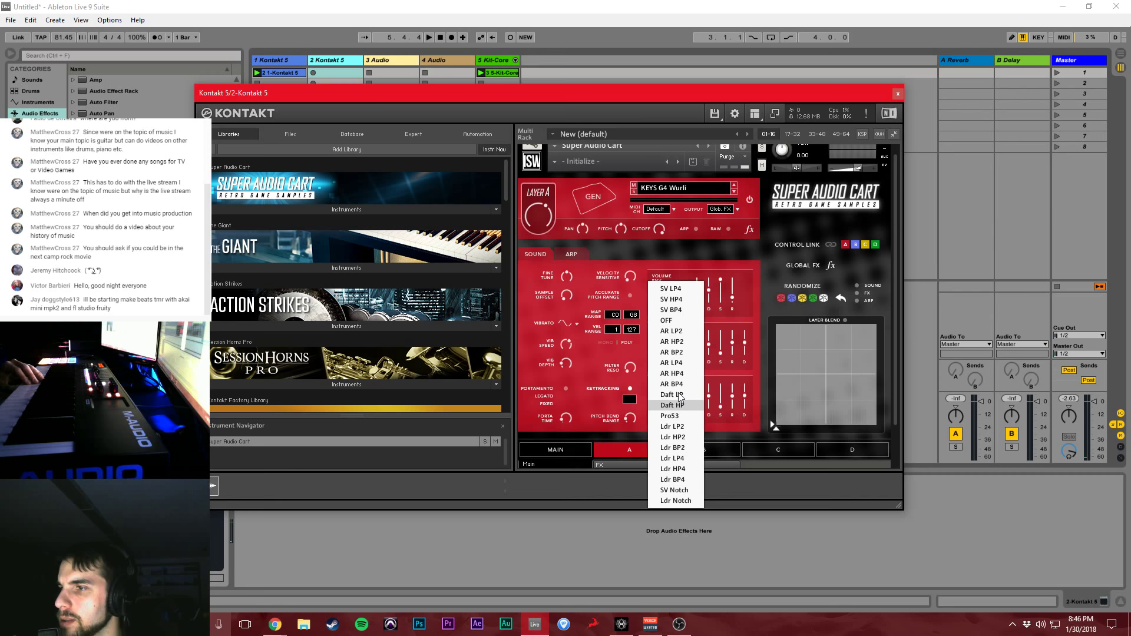
left_click(685, 288)
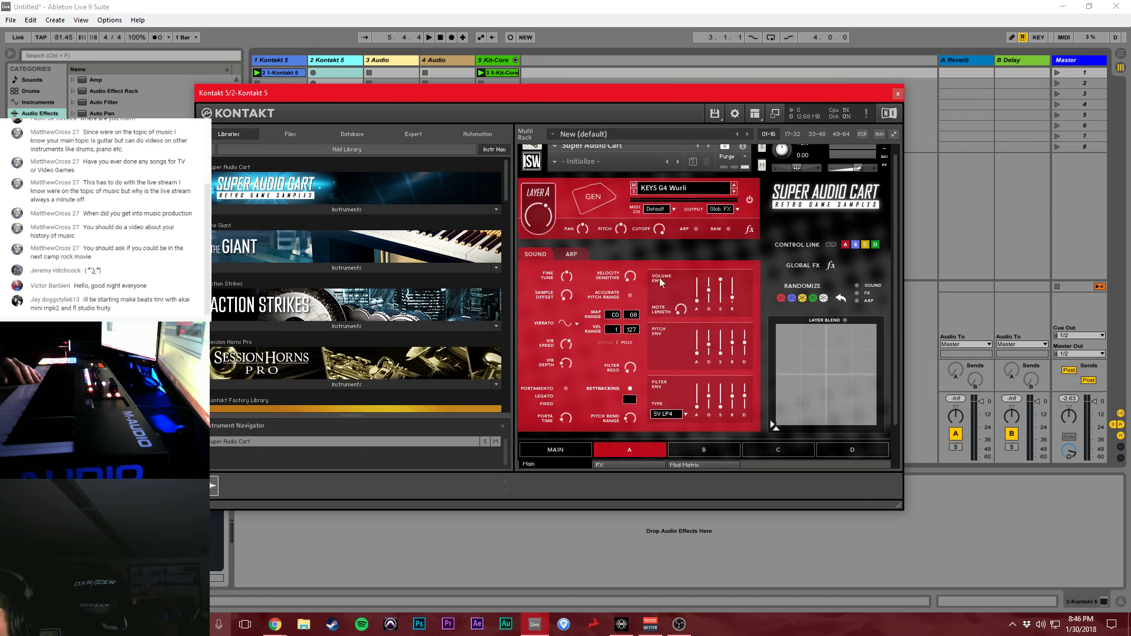
Lower layer A's filter cutoff, with filter decay at 0.00 ms and volume sustain at -inf dB
left_click_drag(659, 232, 656, 259)
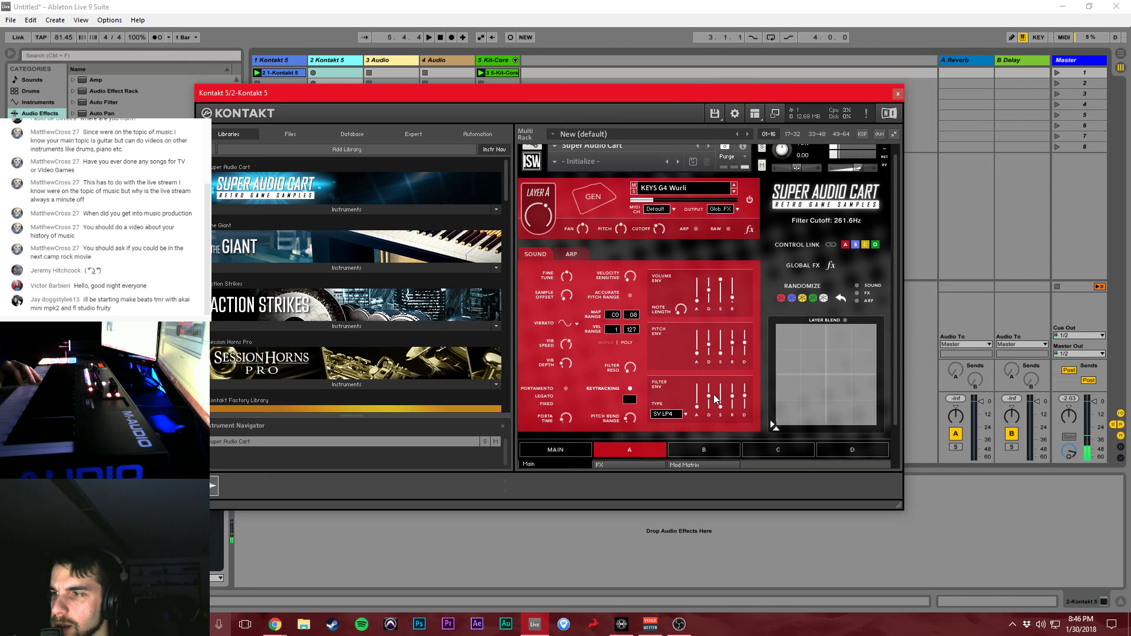
left_click_drag(709, 396, 715, 442)
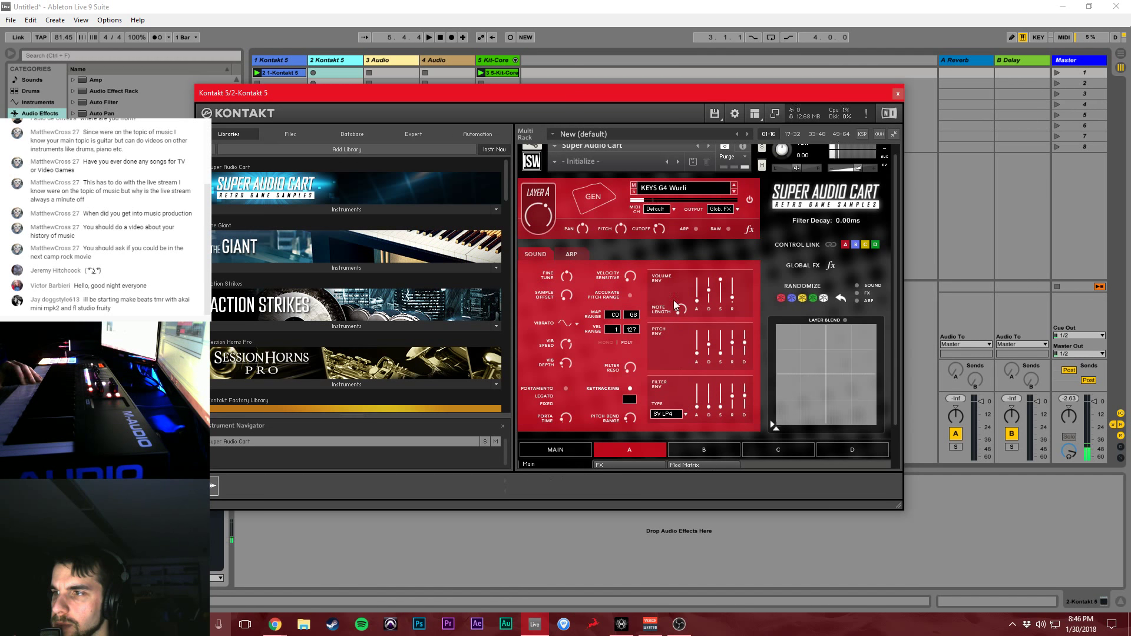
left_click_drag(661, 236, 660, 227)
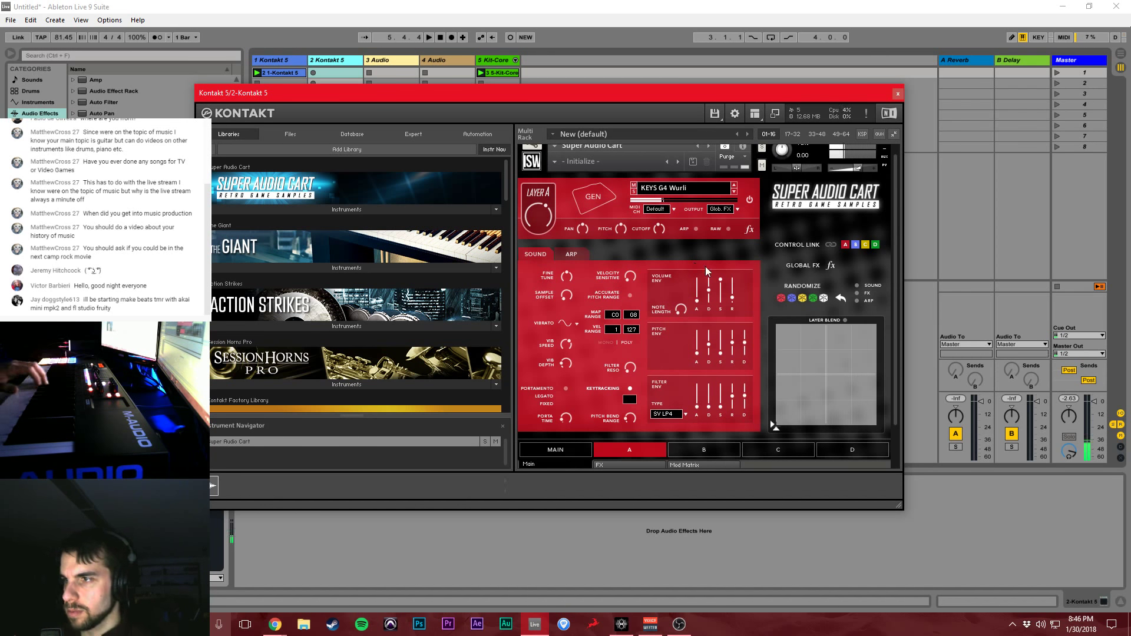
left_click_drag(720, 281, 716, 461)
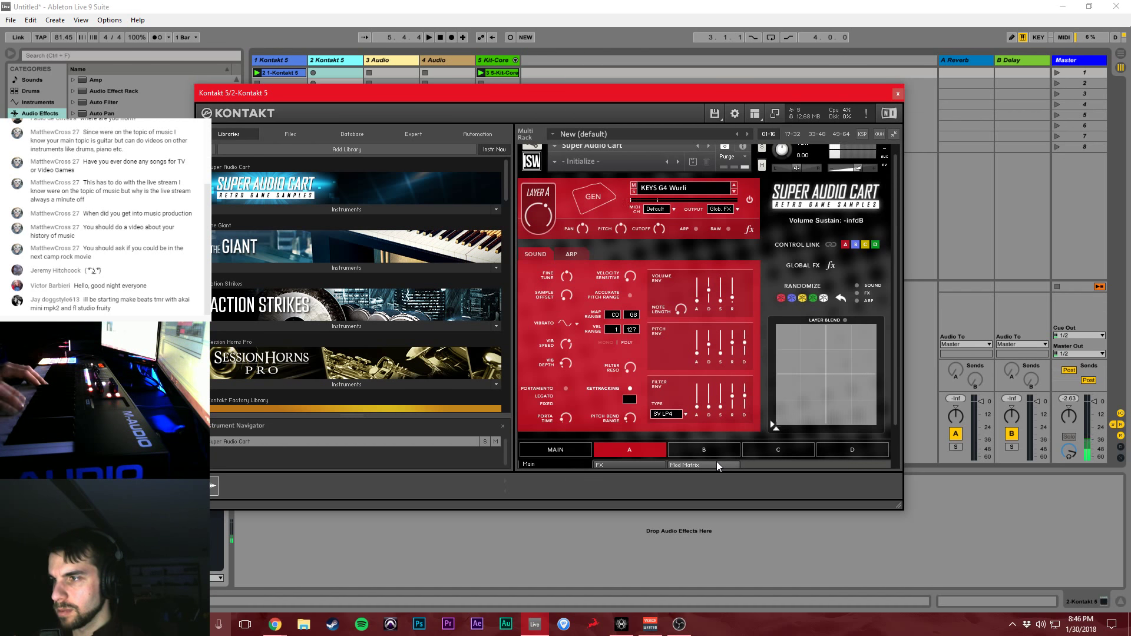
Set layer A's volume decay to about 6.9k ms, then audition other Genesis KEYS sounds and load KEYS Pinball EP
left_click_drag(710, 300, 745, 231)
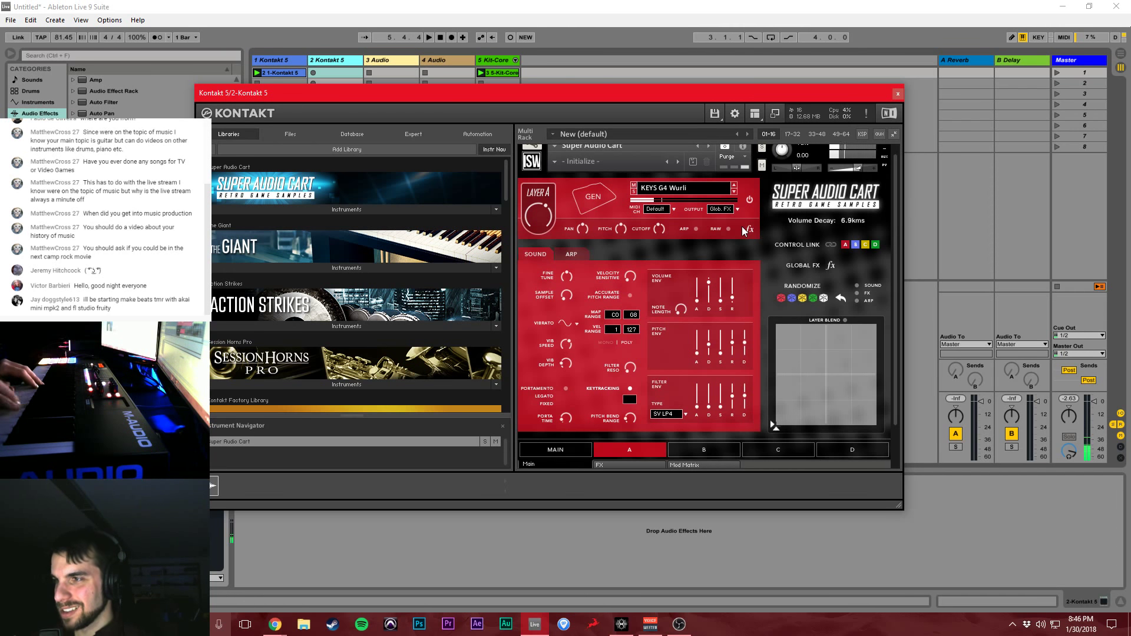
left_click_drag(660, 232, 659, 226)
left_click(594, 202)
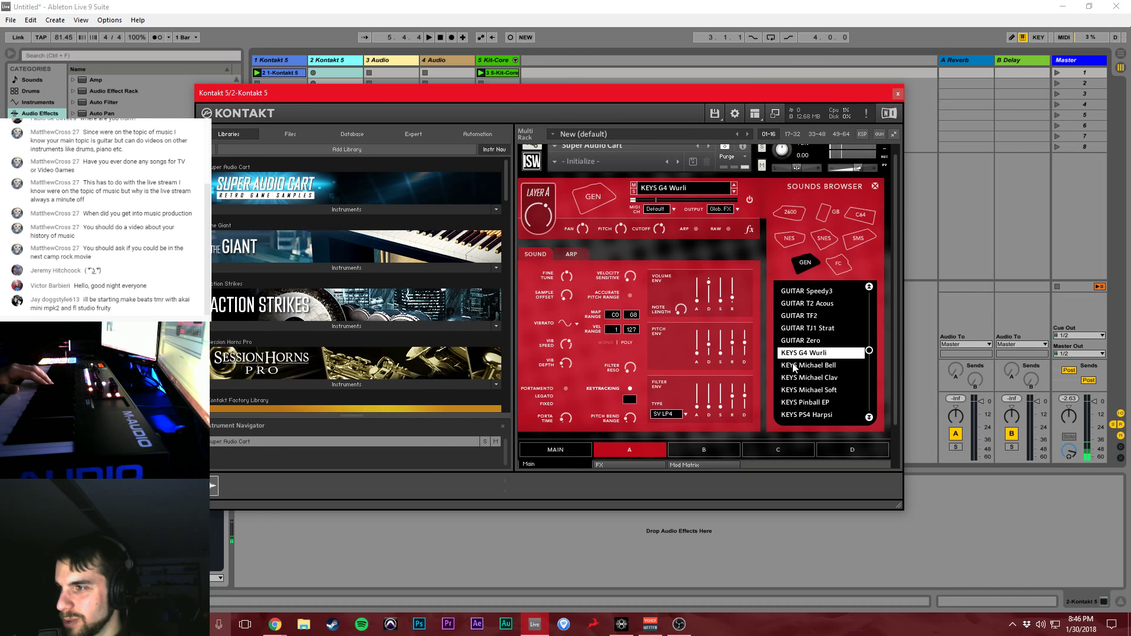
left_click(793, 366)
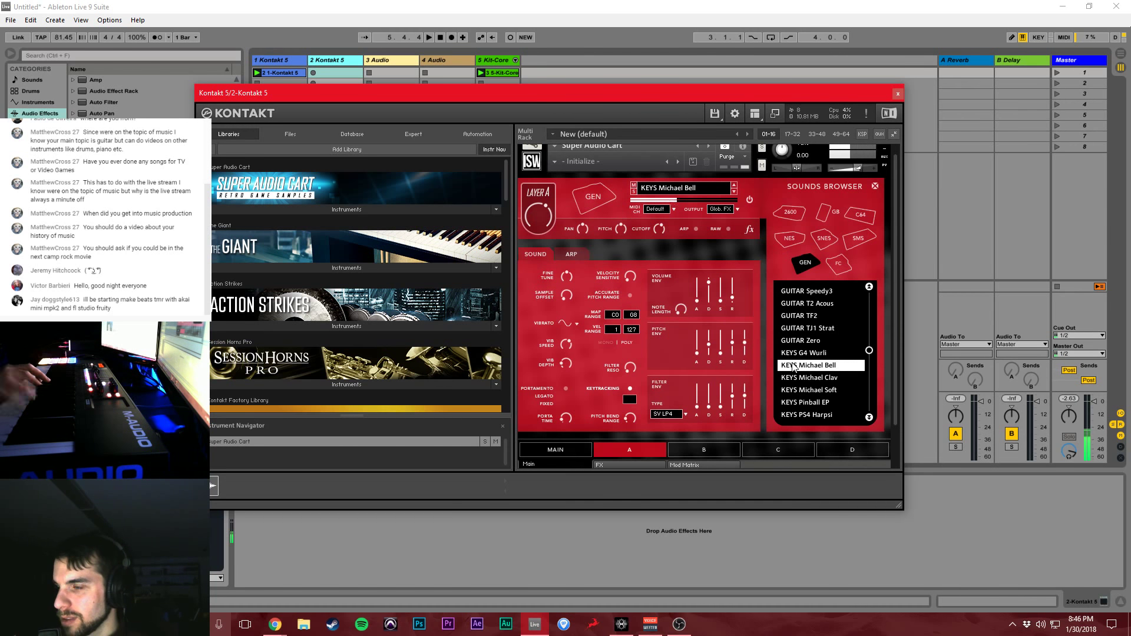
left_click(814, 390)
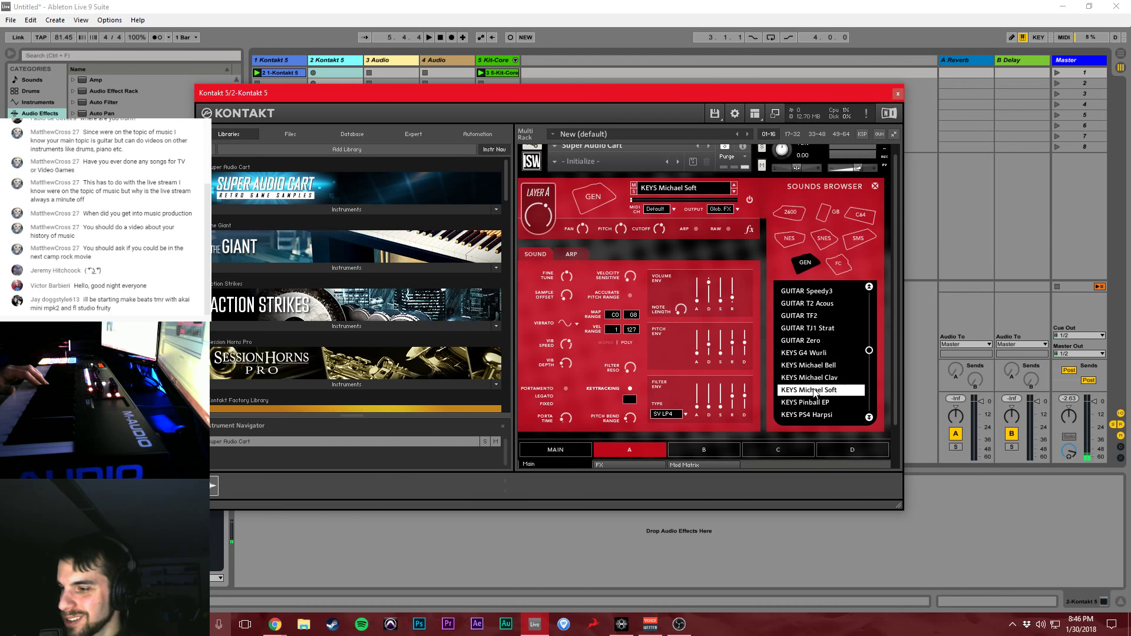
left_click(819, 402)
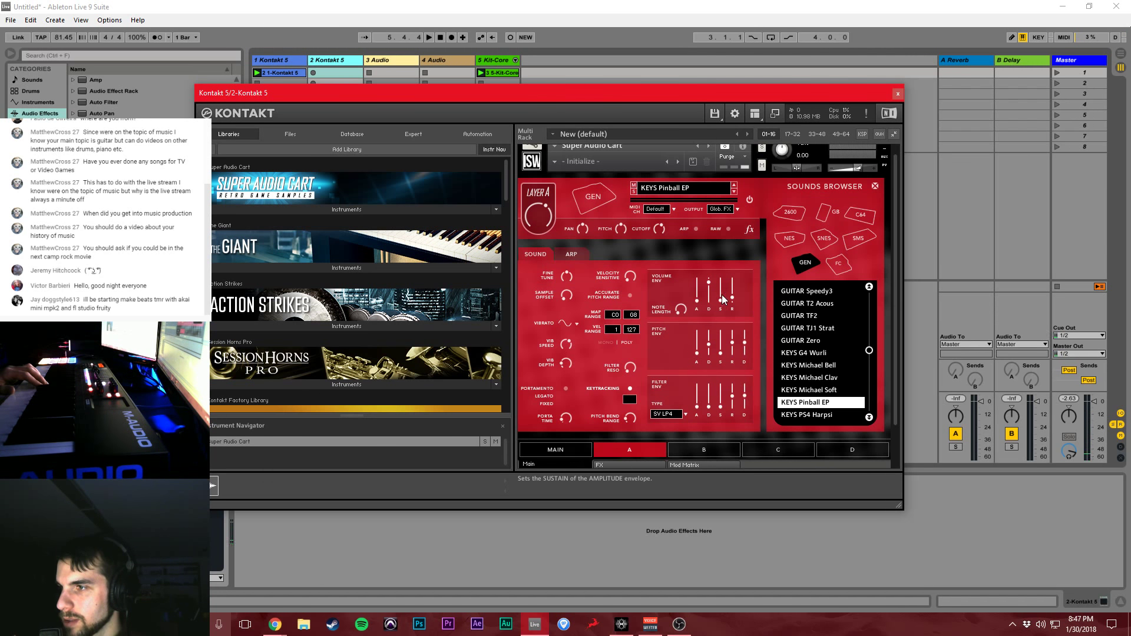
Fine-tune the sustain and decay of layer A's volume envelope, and close the Kontakt window
left_click_drag(719, 227, 719, 243)
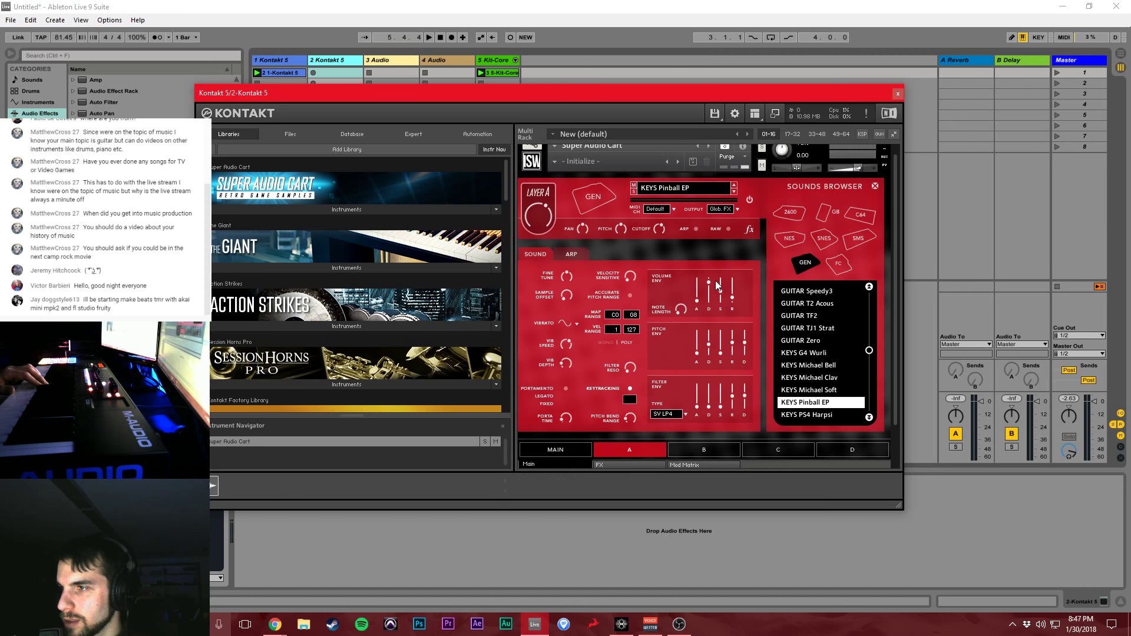
left_click_drag(709, 282, 709, 269)
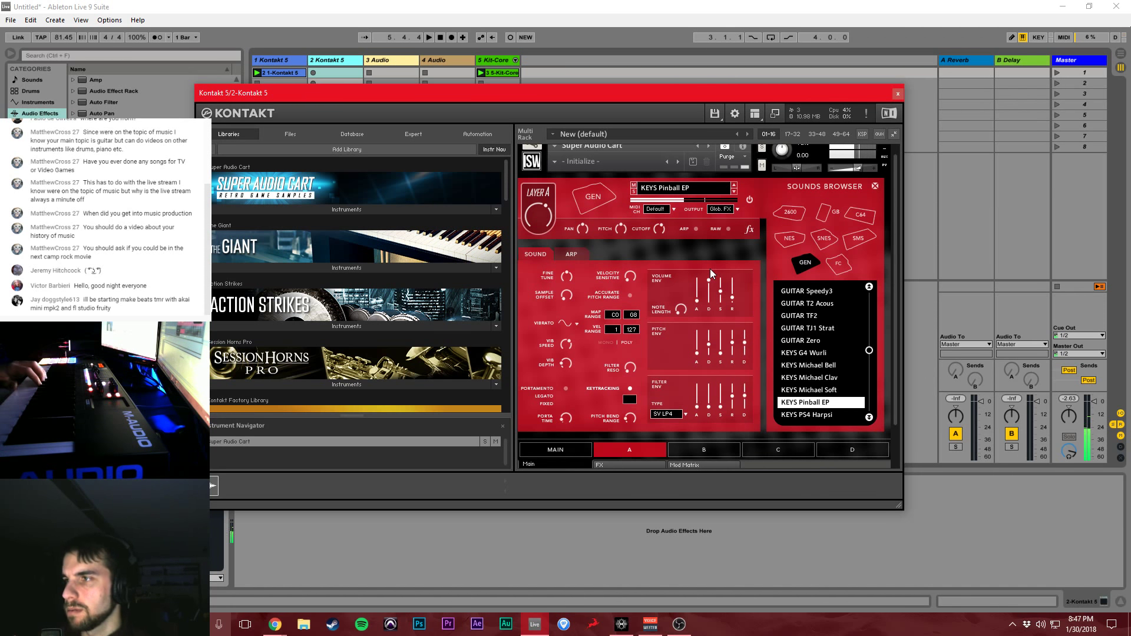
left_click(897, 93)
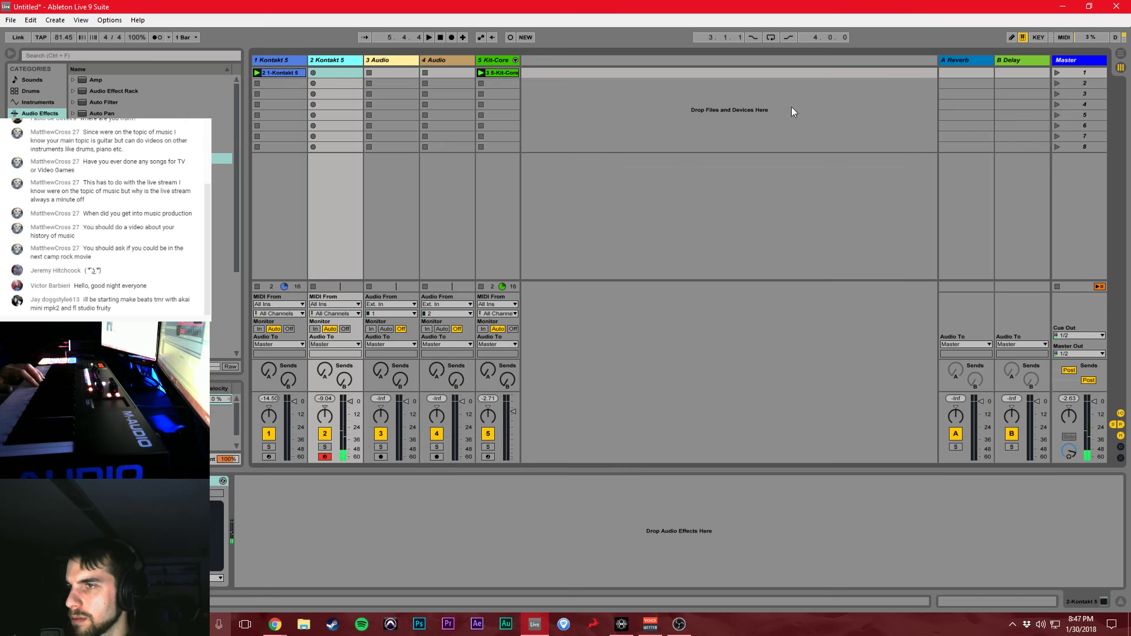
left_click(312, 73)
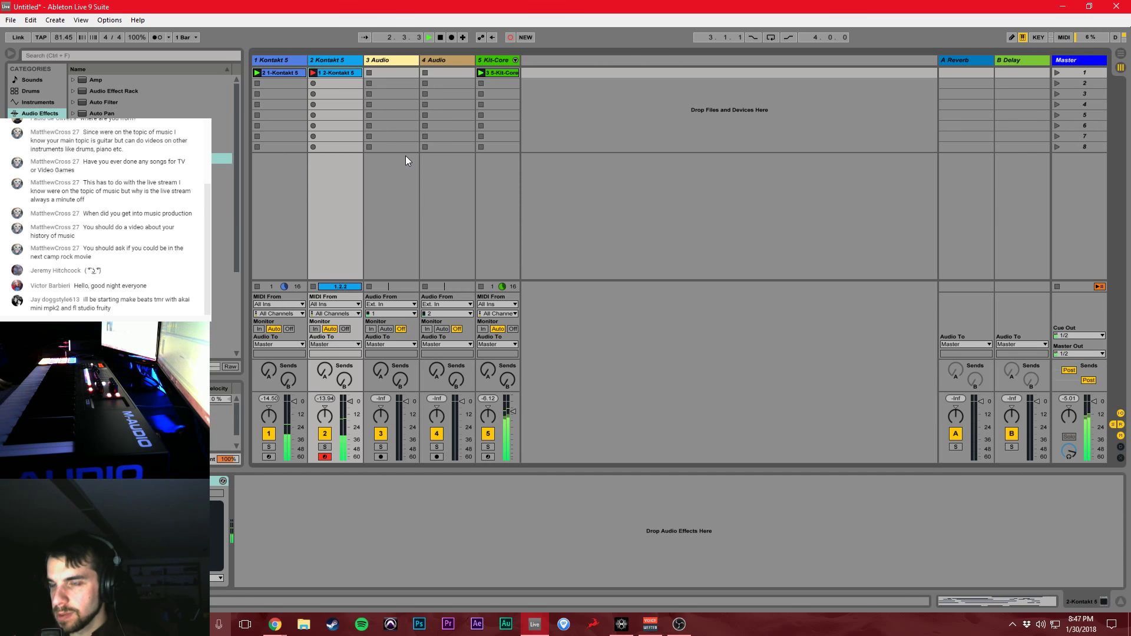
key("space")
left_click(315, 73)
key("Delete")
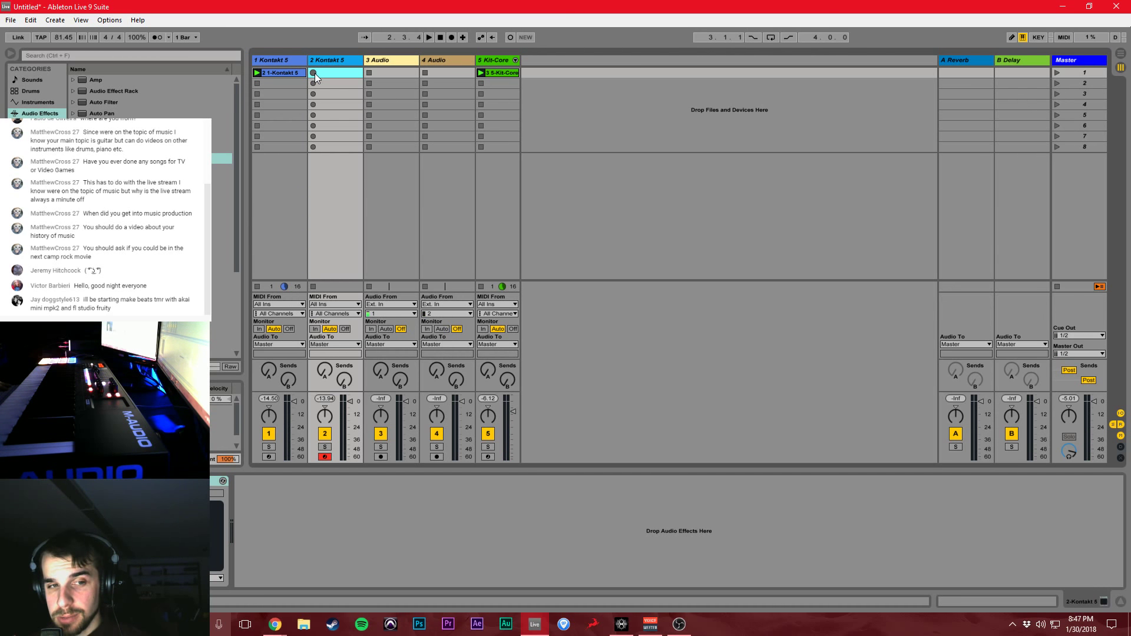
Record keys clips into the first two slots of the second Kontakt track and open the recorded notes
left_click(315, 73)
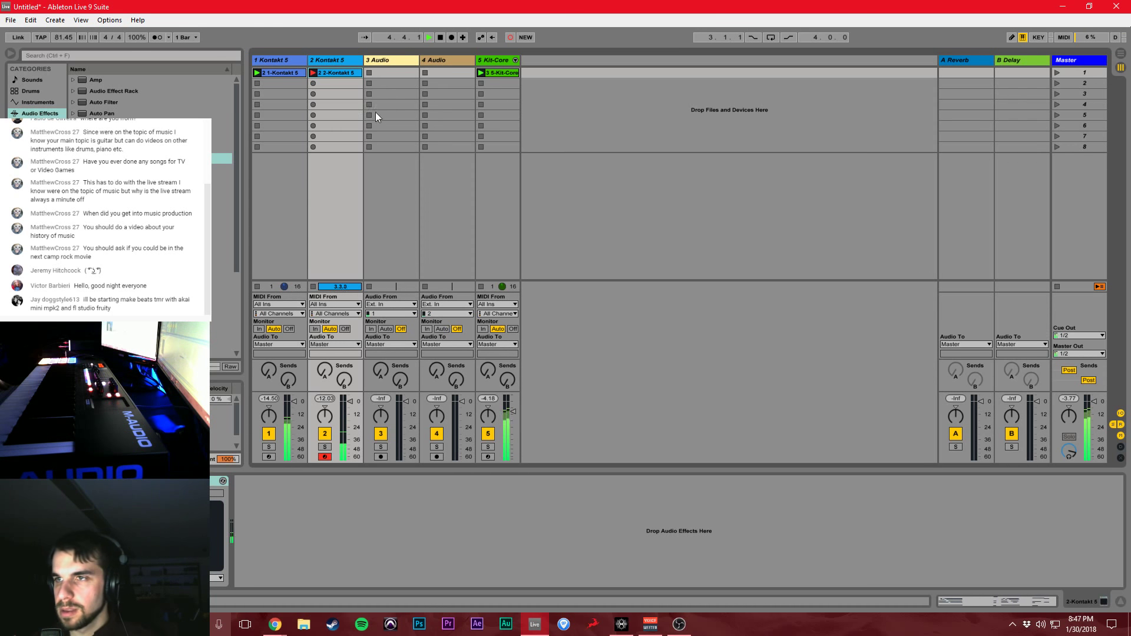
left_click(313, 83)
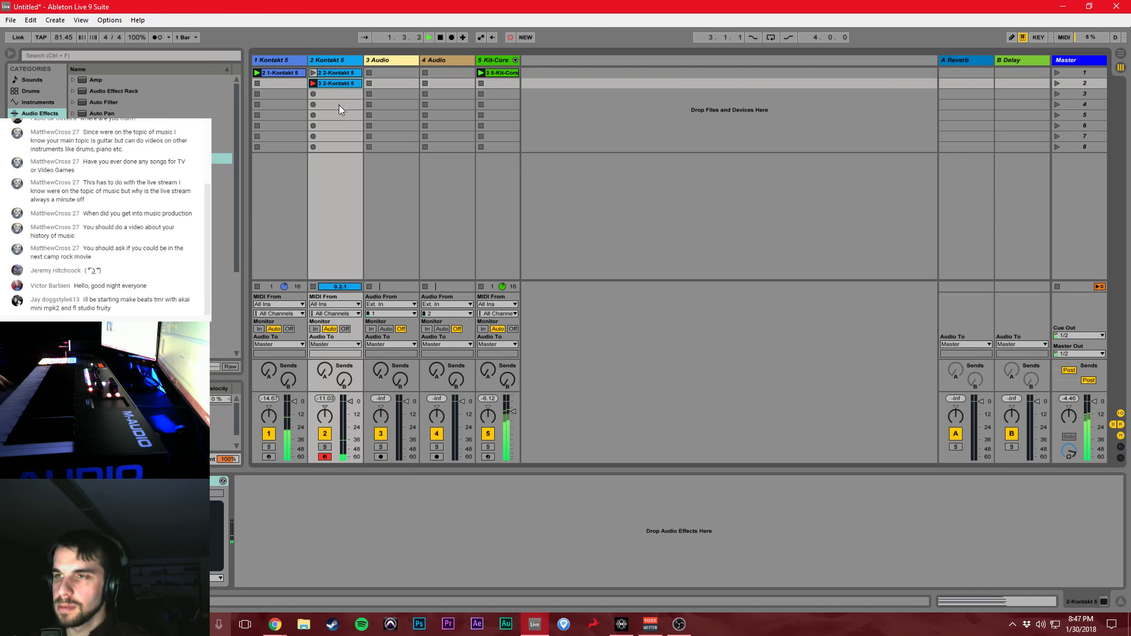
double_click(337, 83)
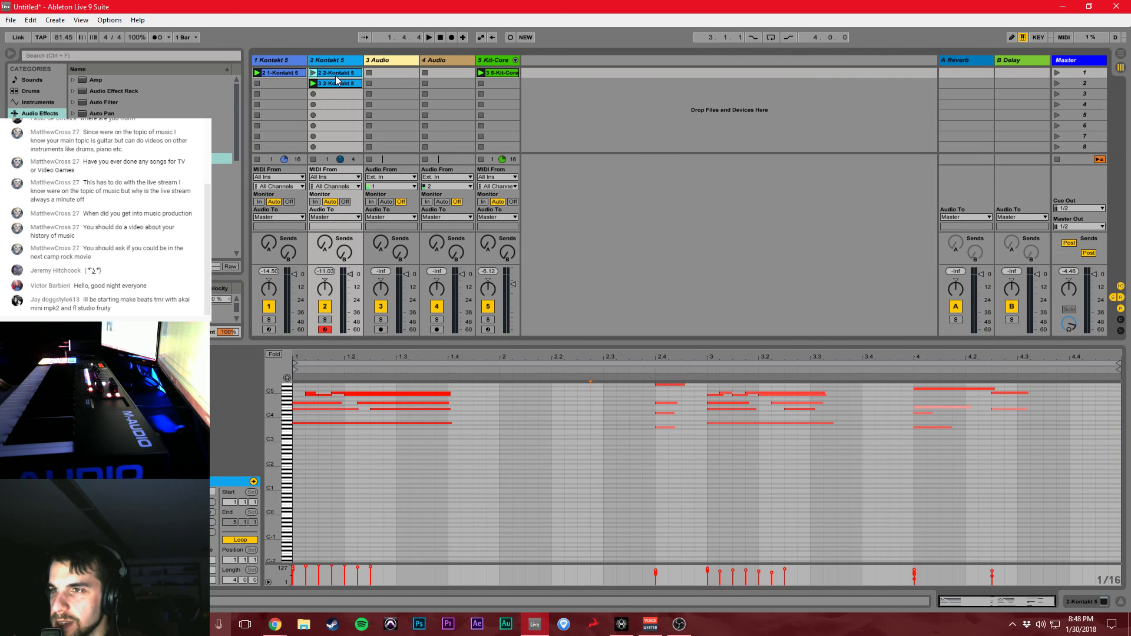
left_click(394, 73)
key("ctrl+t")
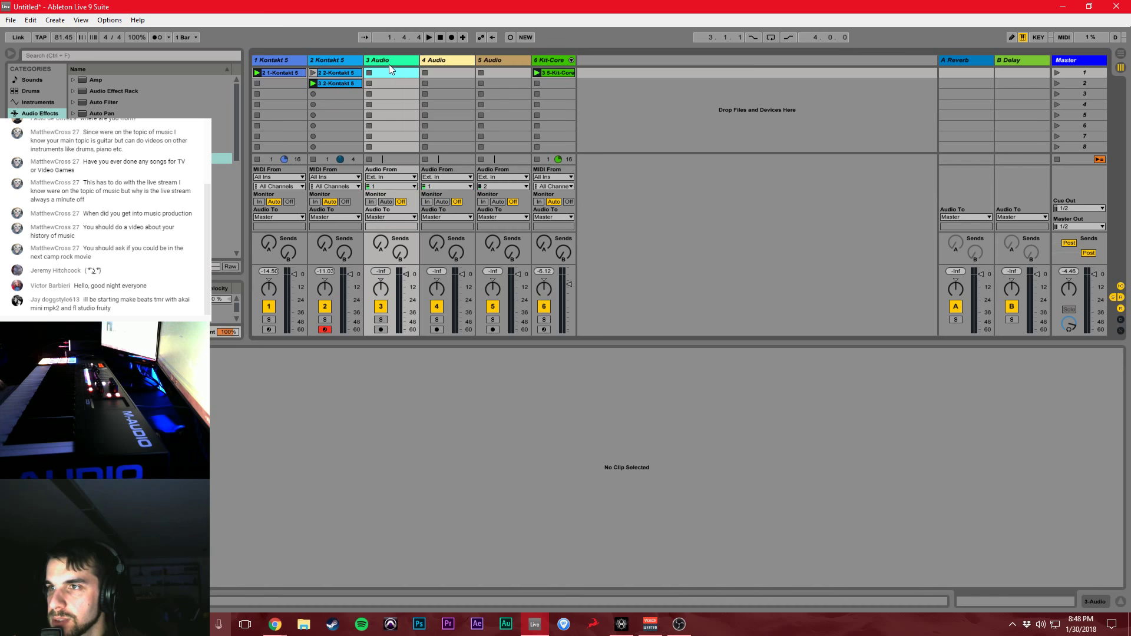
key("ctrl+z")
Duplicate the second Kontakt track together with its recorded keys clips
left_click(351, 59)
right_click(340, 62)
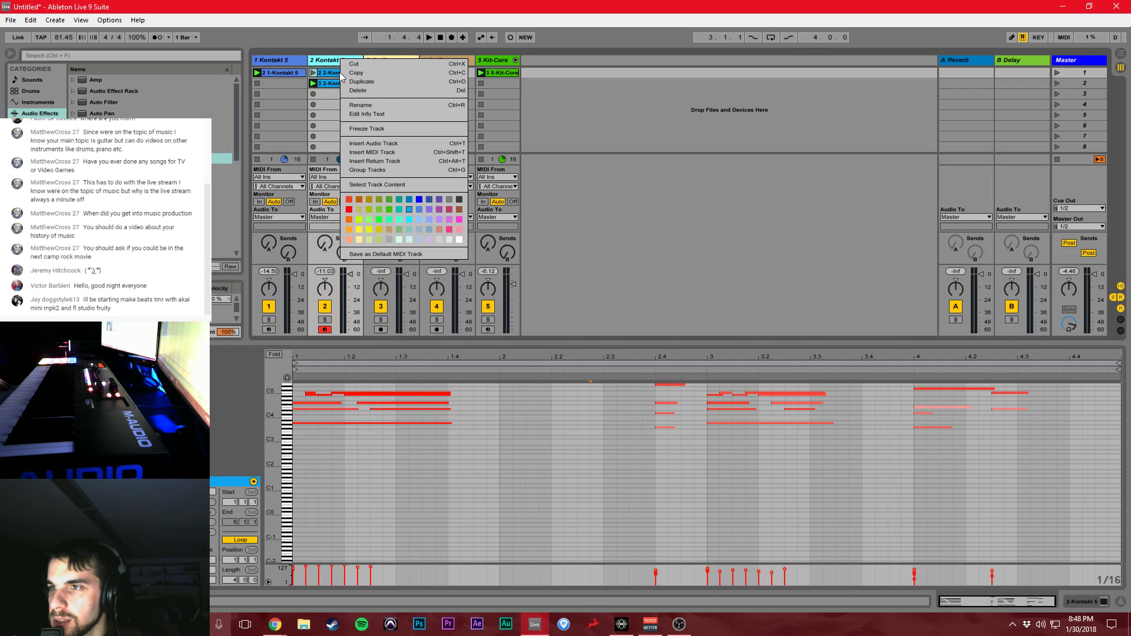
left_click(317, 61)
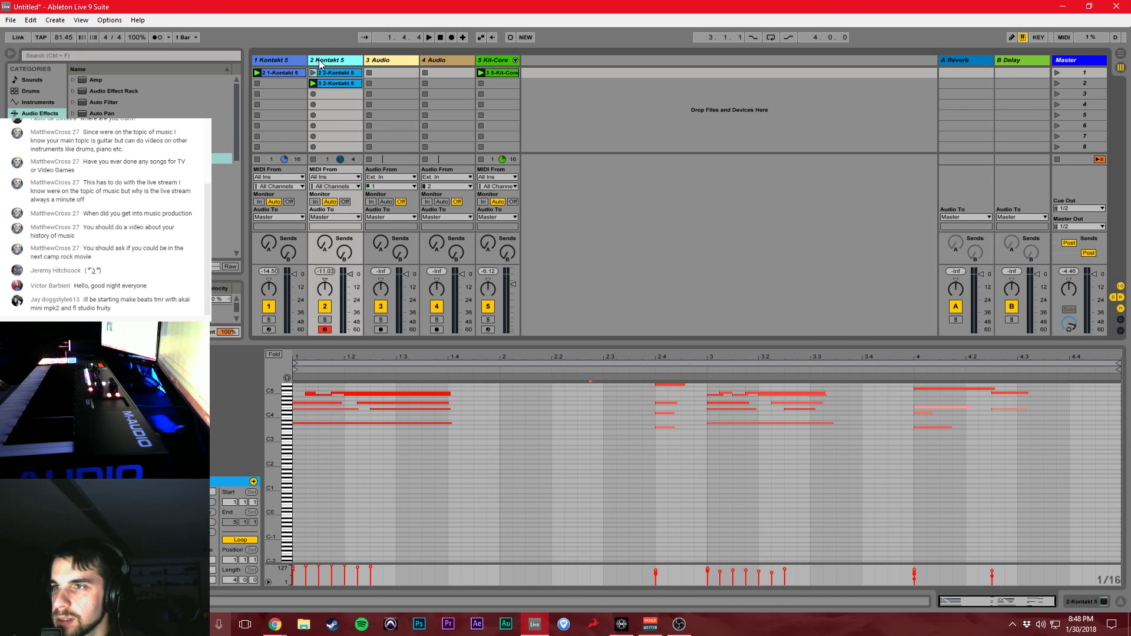
key("ctrl+d")
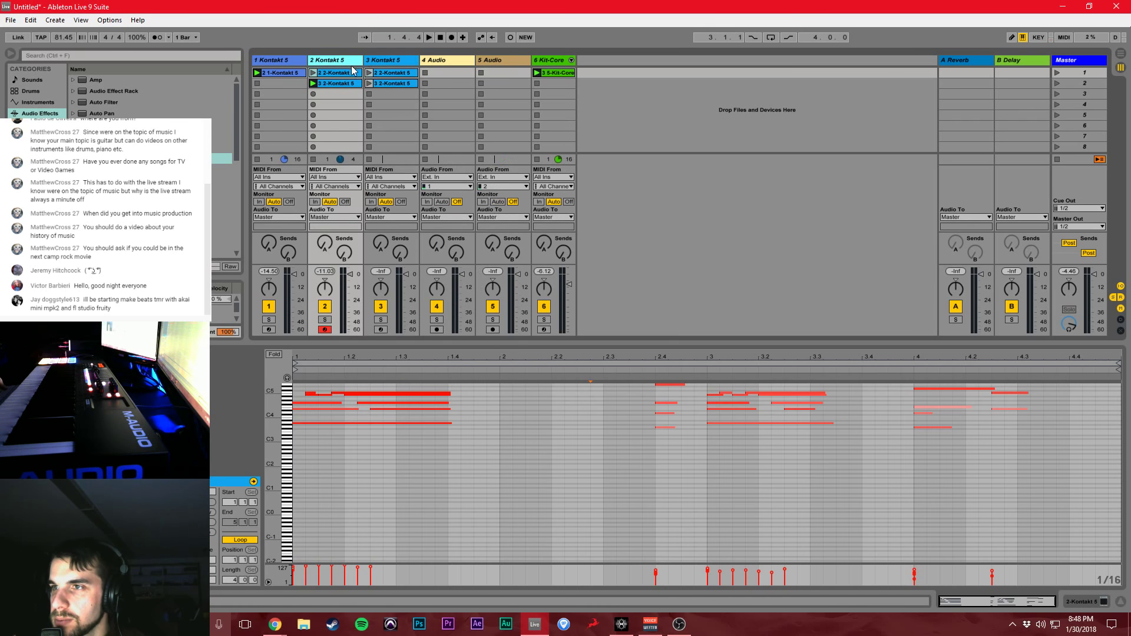
Freeze the duplicated Kontakt track and flatten it to audio
right_click(380, 66)
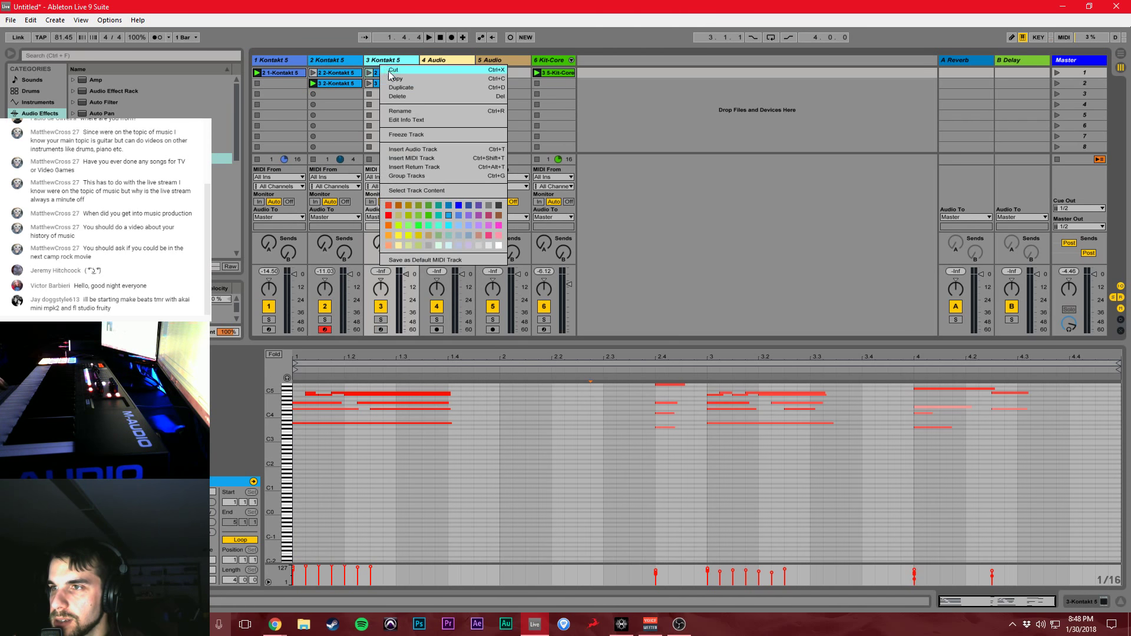
left_click(413, 134)
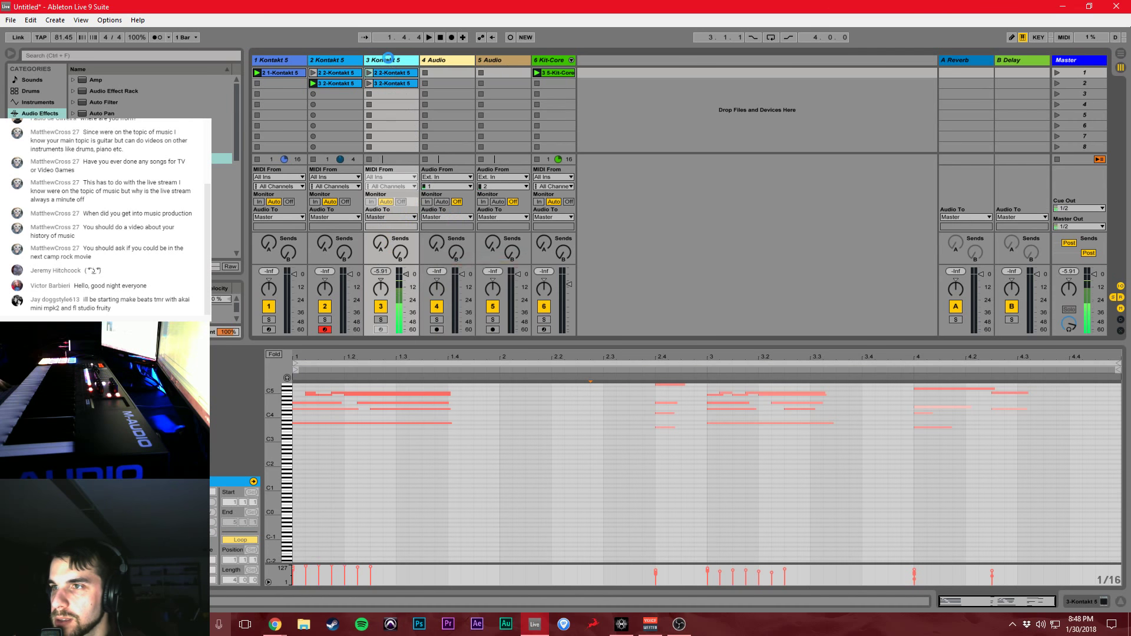
right_click(389, 62)
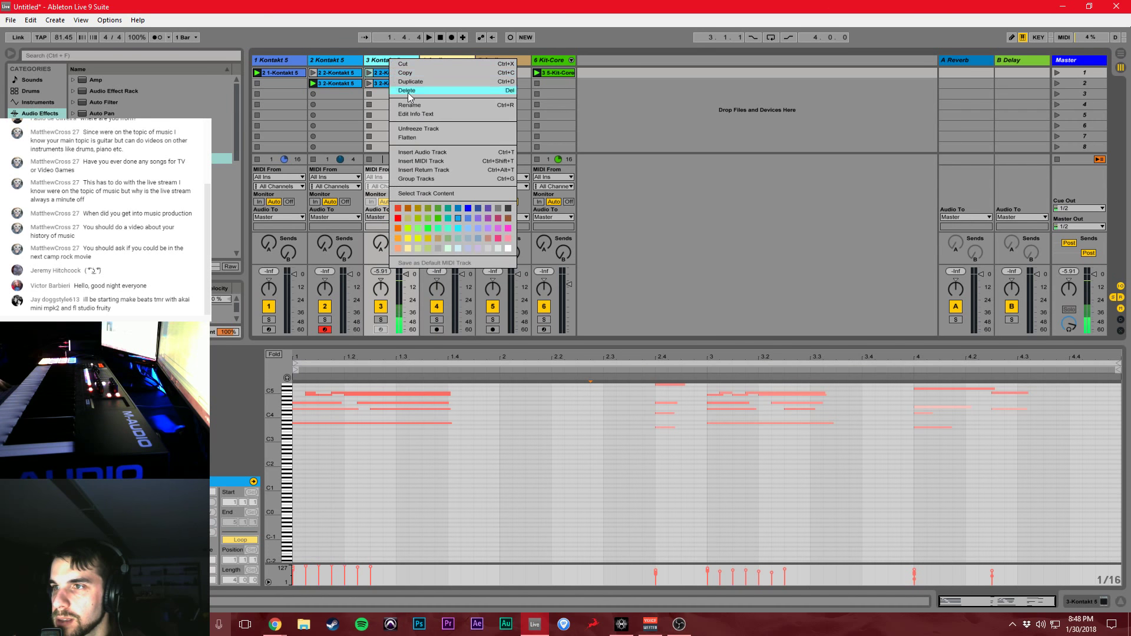
left_click(414, 136)
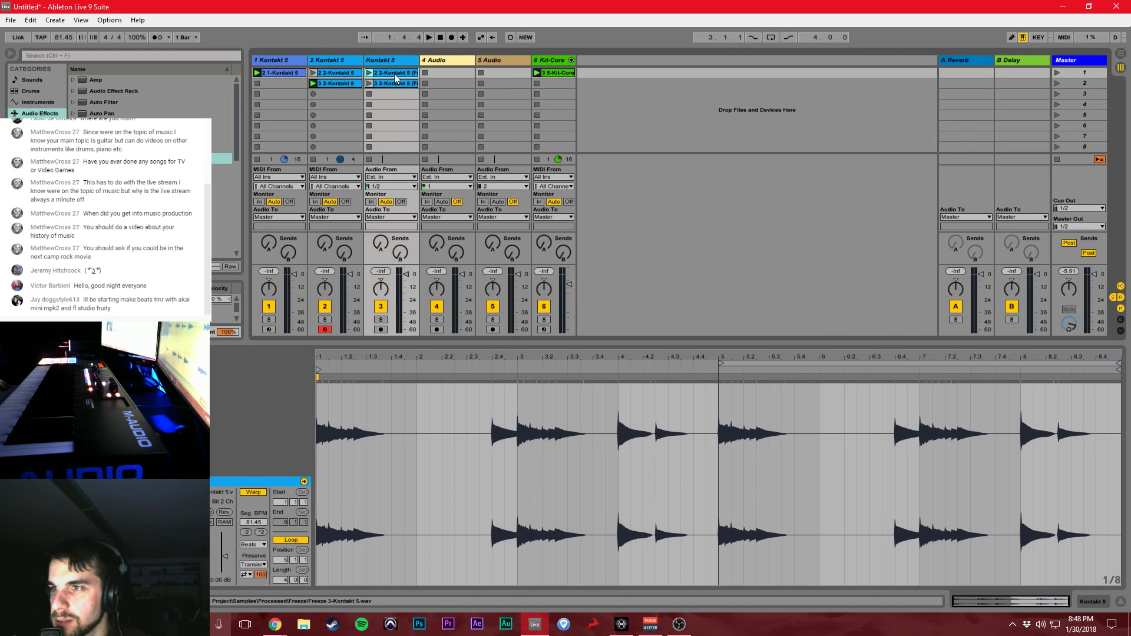
Place the flattened keys audio clip at bar 1 of its track in the Arrangement
left_click_drag(1112, 55, 252, 143)
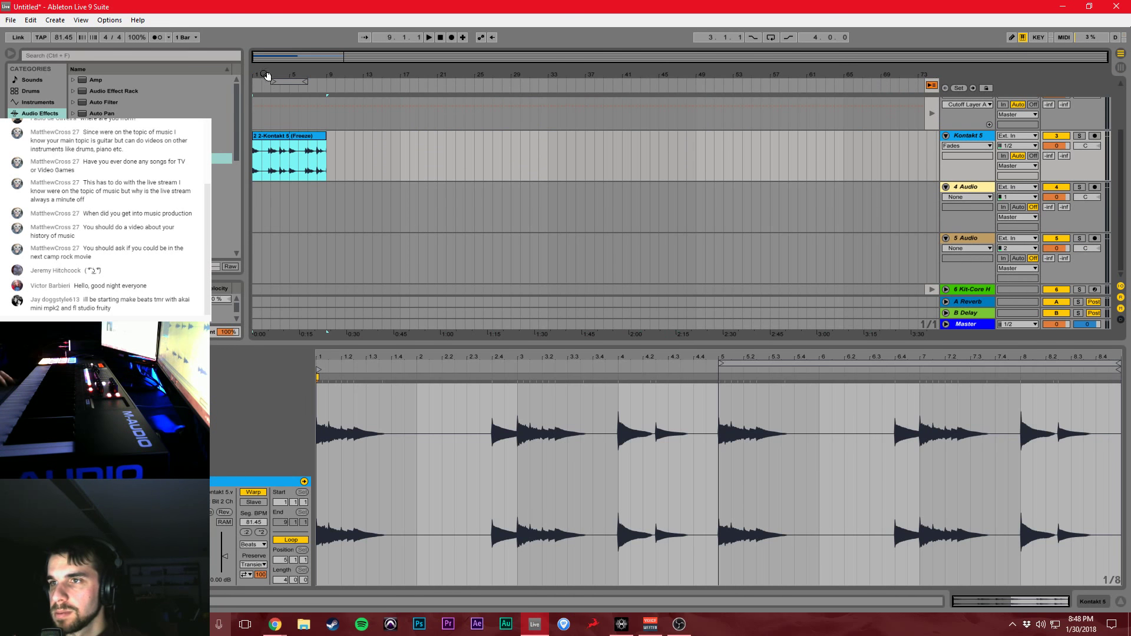
key("z")
left_click(295, 172)
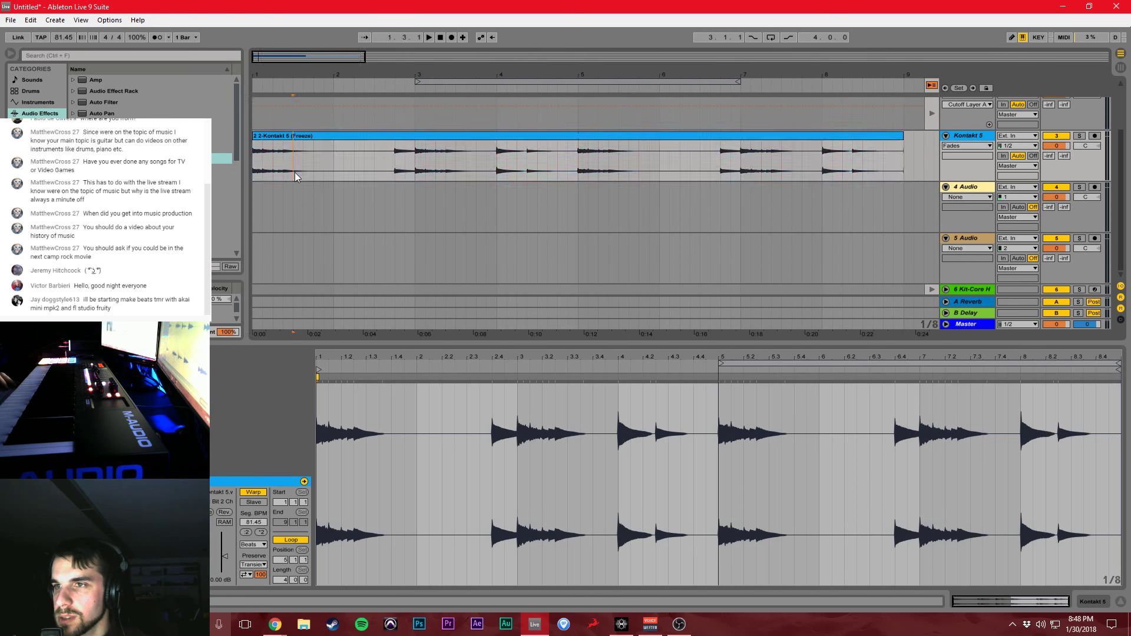
Solo the flattened keys track and play the clip from bar 1 and from bar 3
left_click(253, 171)
key("space")
left_click(1078, 135)
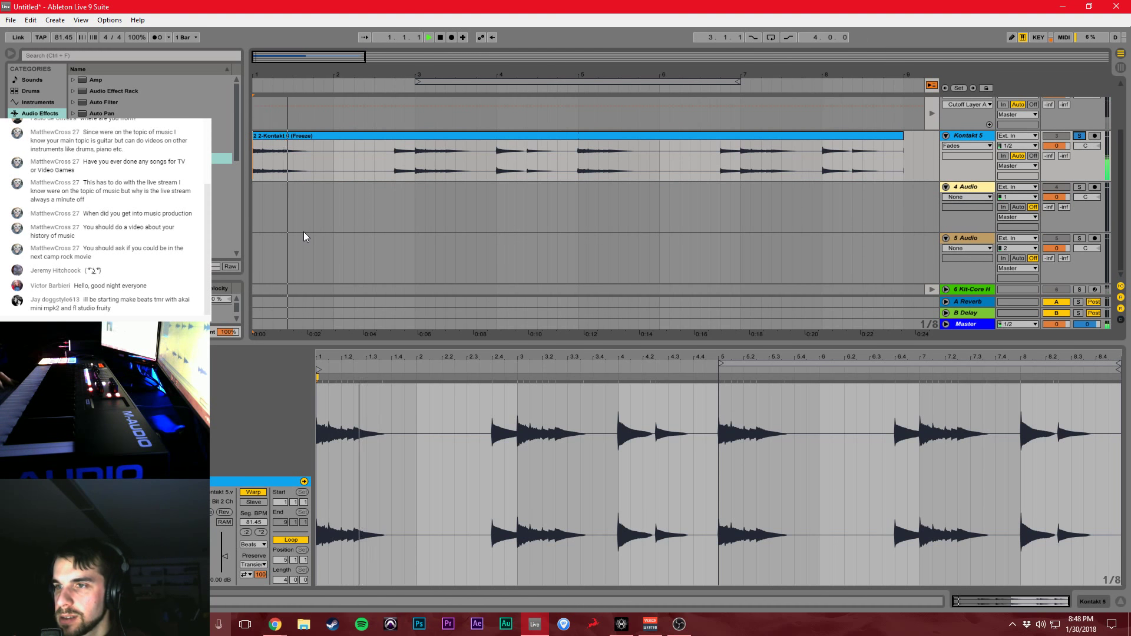
left_click(419, 162)
key("space")
key("space")
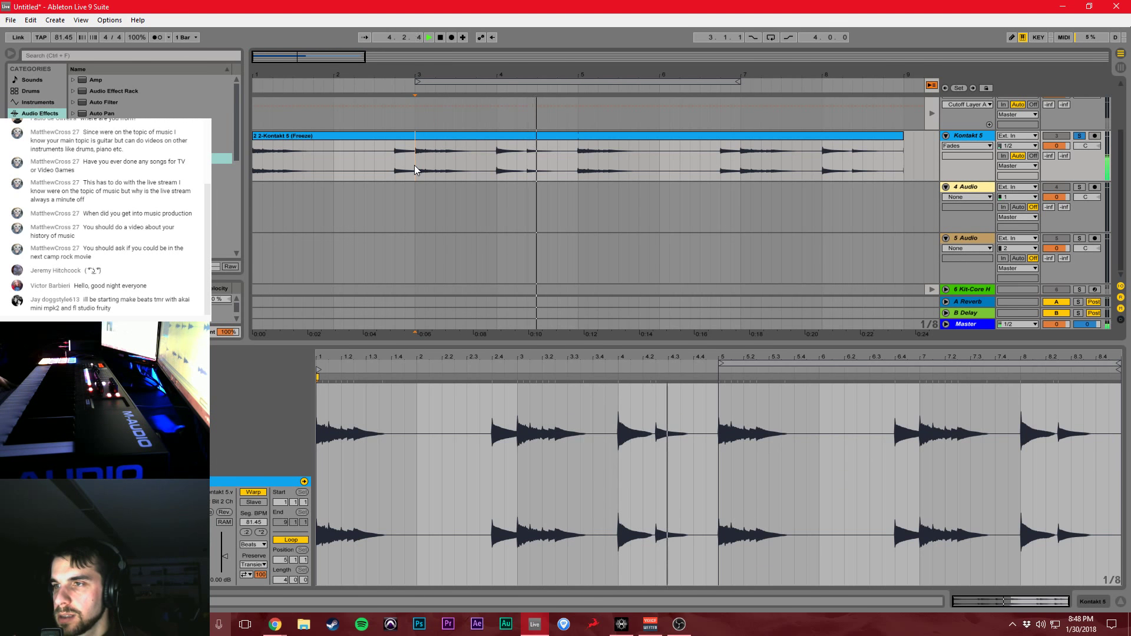
key("space")
key("space")
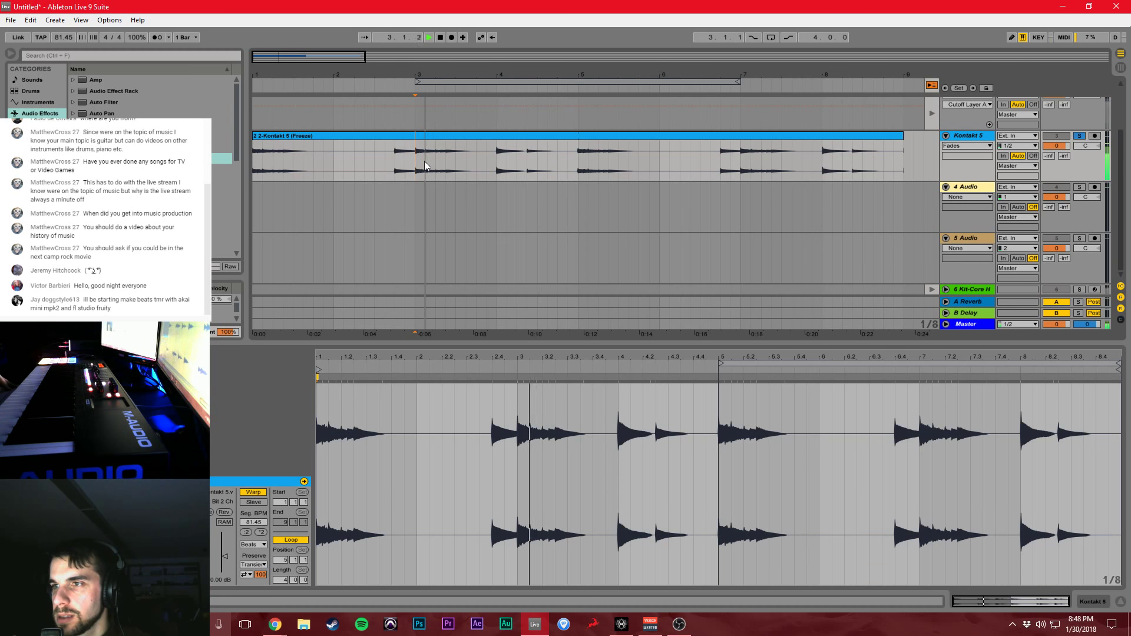
Consolidate bar 3 of the flattened keys audio into its own one-bar clip
left_click(453, 161, "shift")
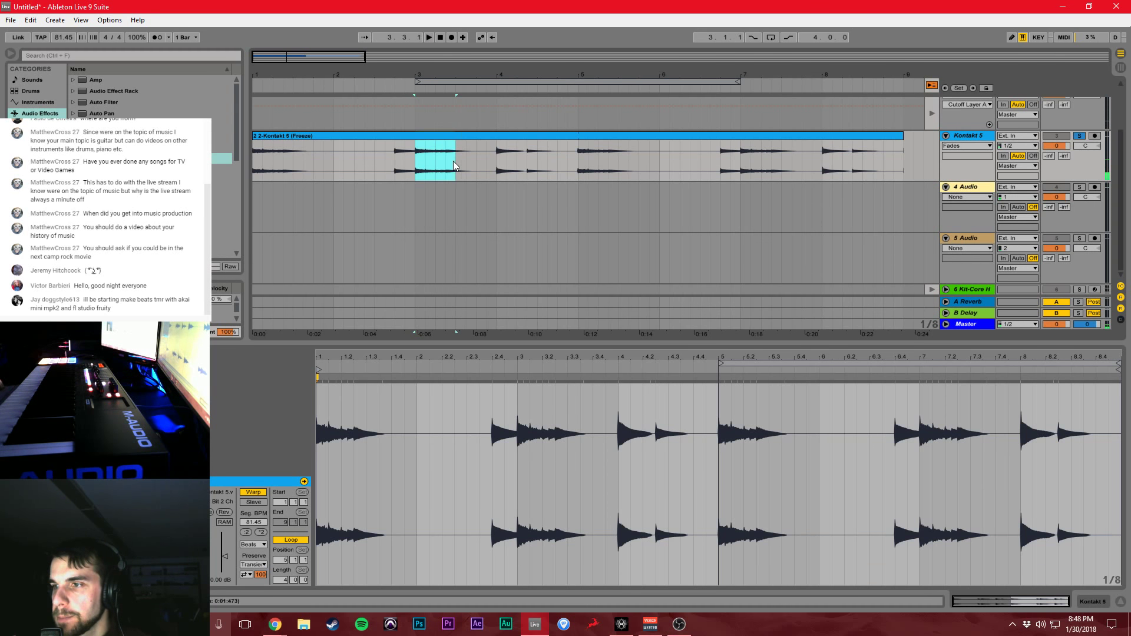
key("ctrl+j")
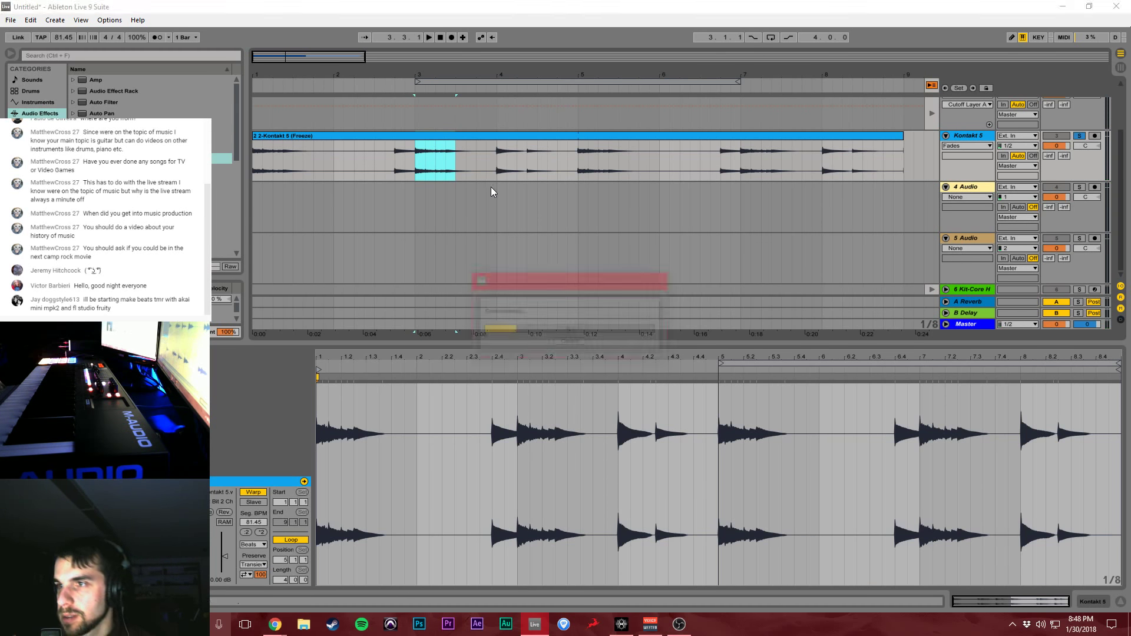
key("ctrl+z")
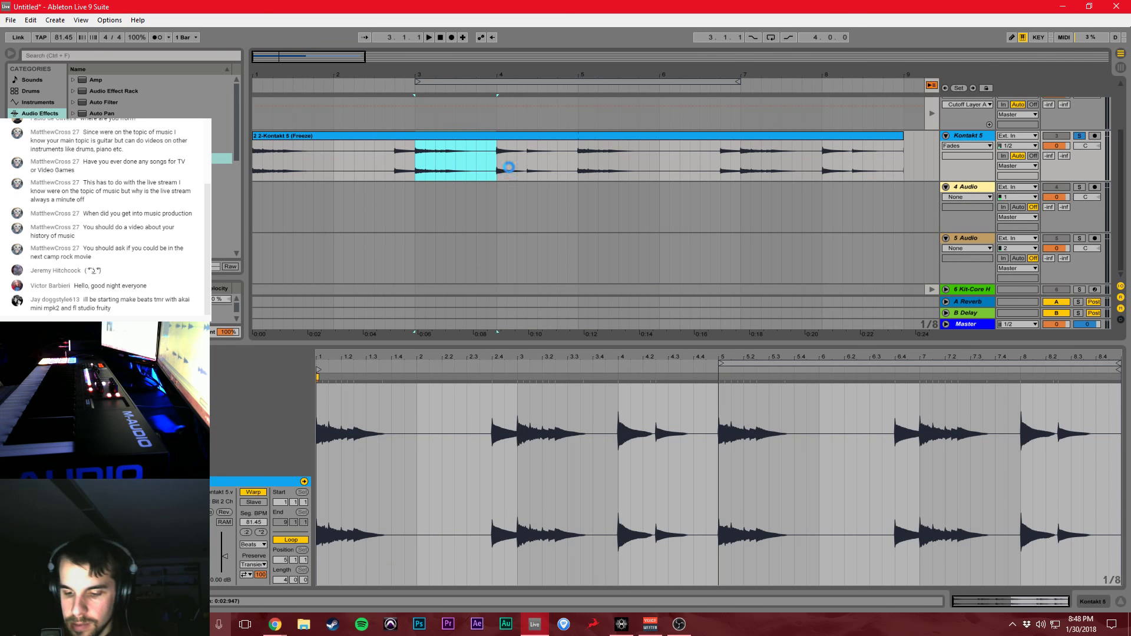
key("ctrl+j")
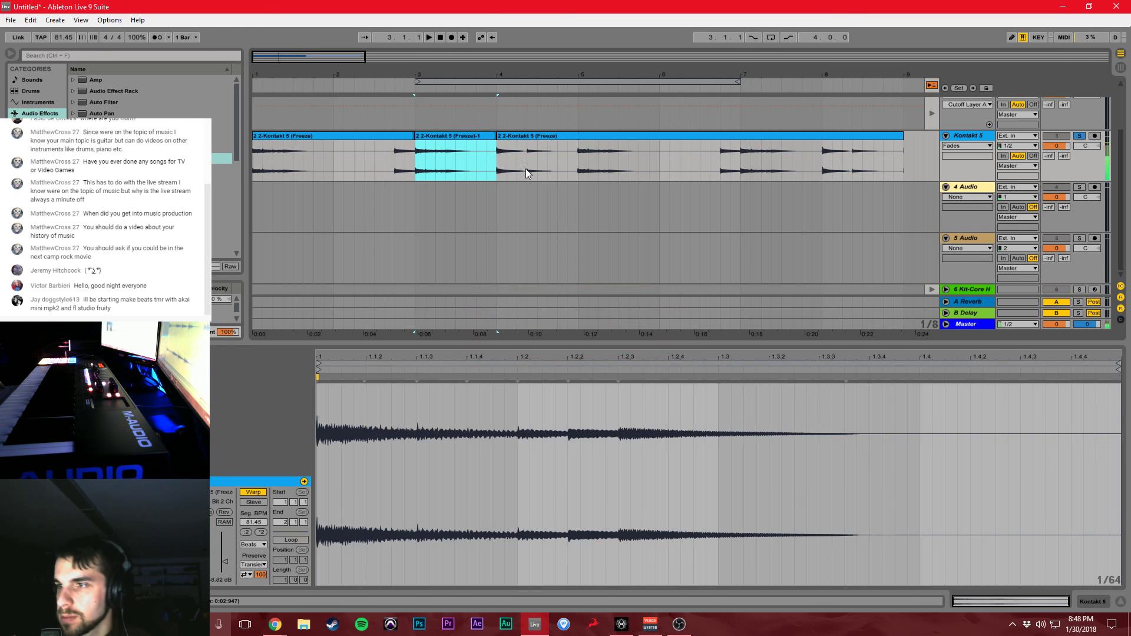
Stretch the consolidated clip's tail from a warp marker near 1.2.3, set its warp mode to Complex and play it back
double_click(618, 378)
left_click_drag(847, 378, 1124, 378)
left_click(253, 545)
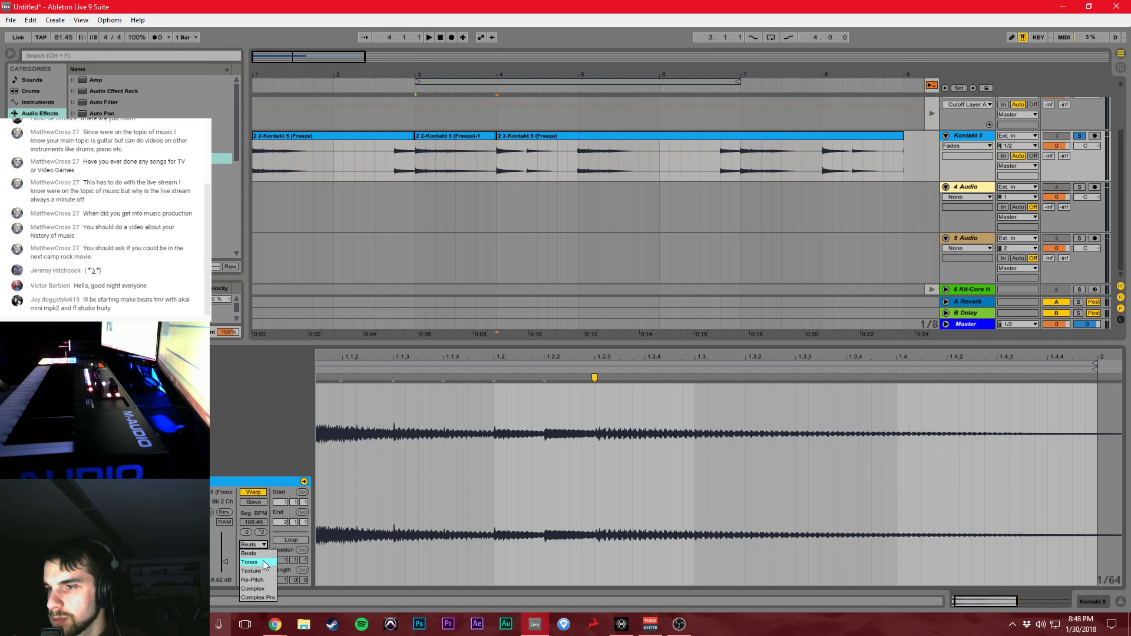
left_click(254, 588)
key("space")
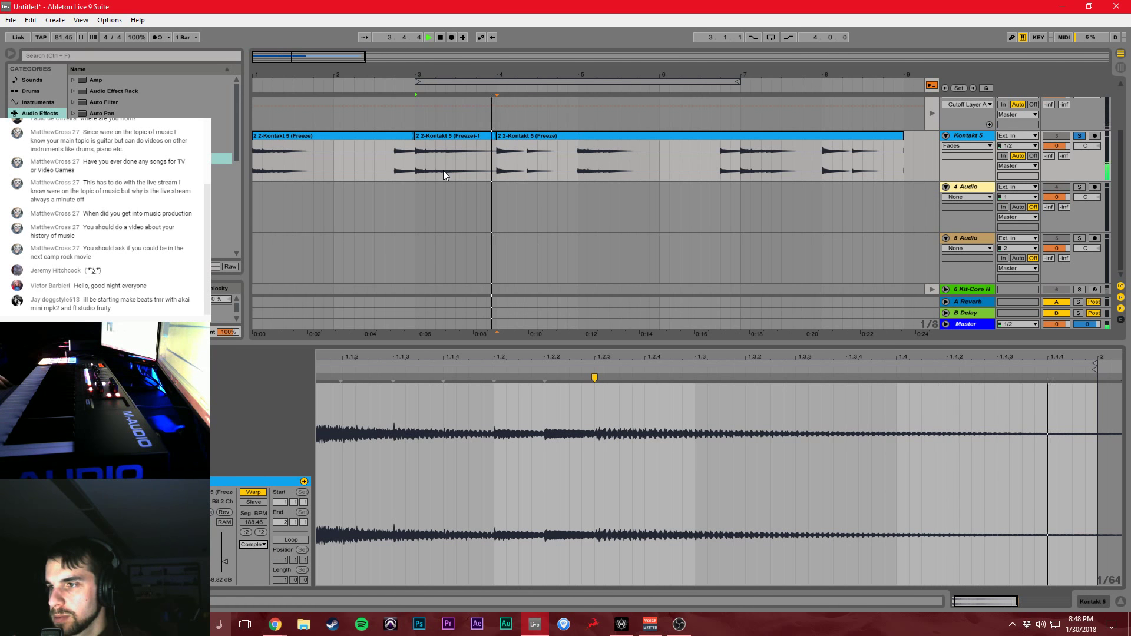
key("space")
Move the consolidated one-bar keys clip from bar 3 to bar 1 and select the fourth beat of bar 2 to check it
left_click_drag(462, 136, 282, 145)
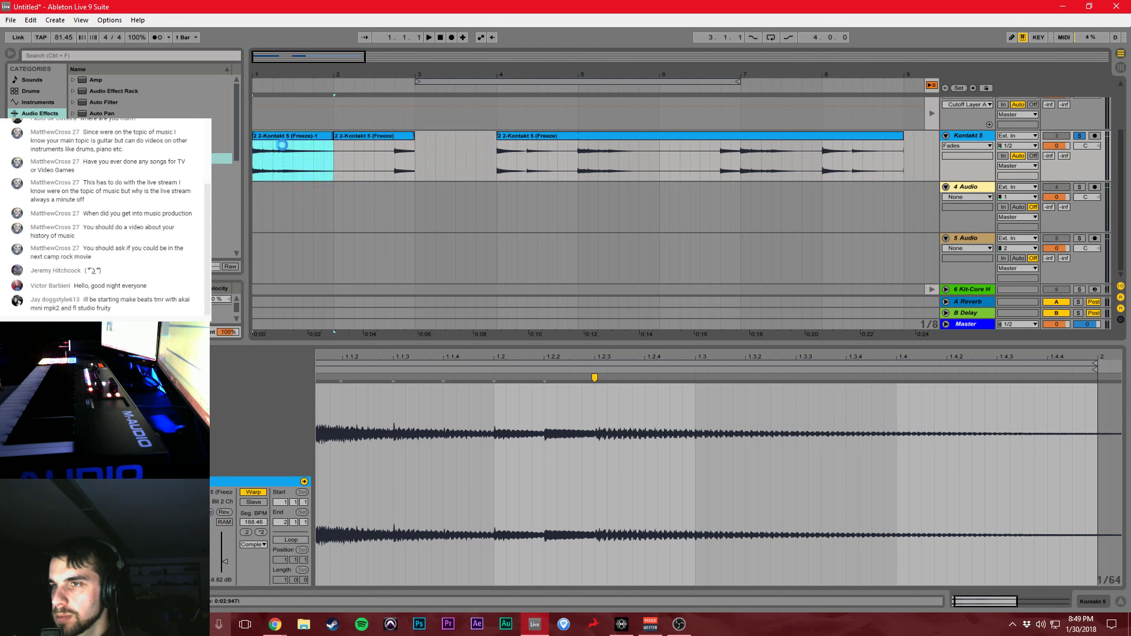
key("space")
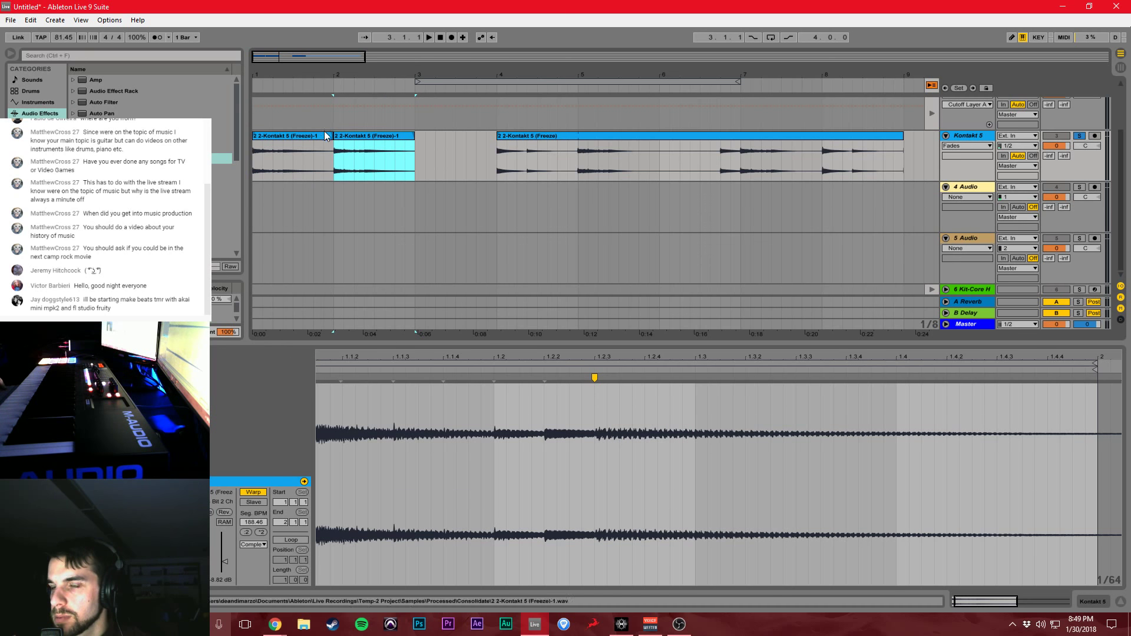
left_click(398, 171)
left_click_drag(398, 171, 415, 170)
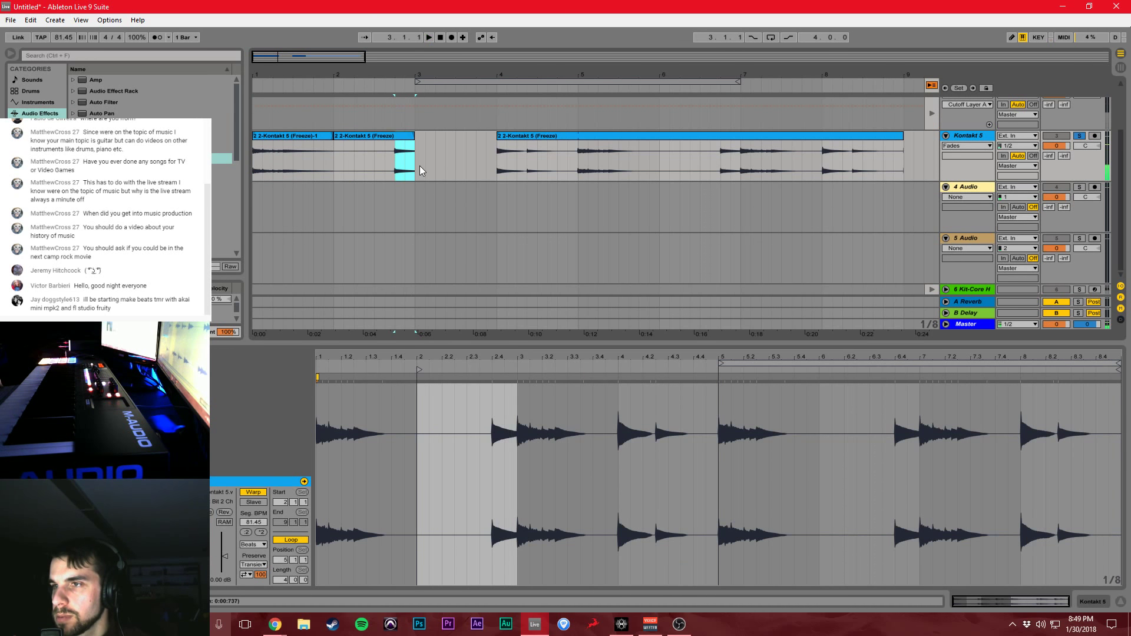
key("space")
Copy the first three beats of bar 1 over the start of bar 2, keep its original fourth beat, and play both bars
left_click_drag(331, 163, 256, 176)
key("Delete")
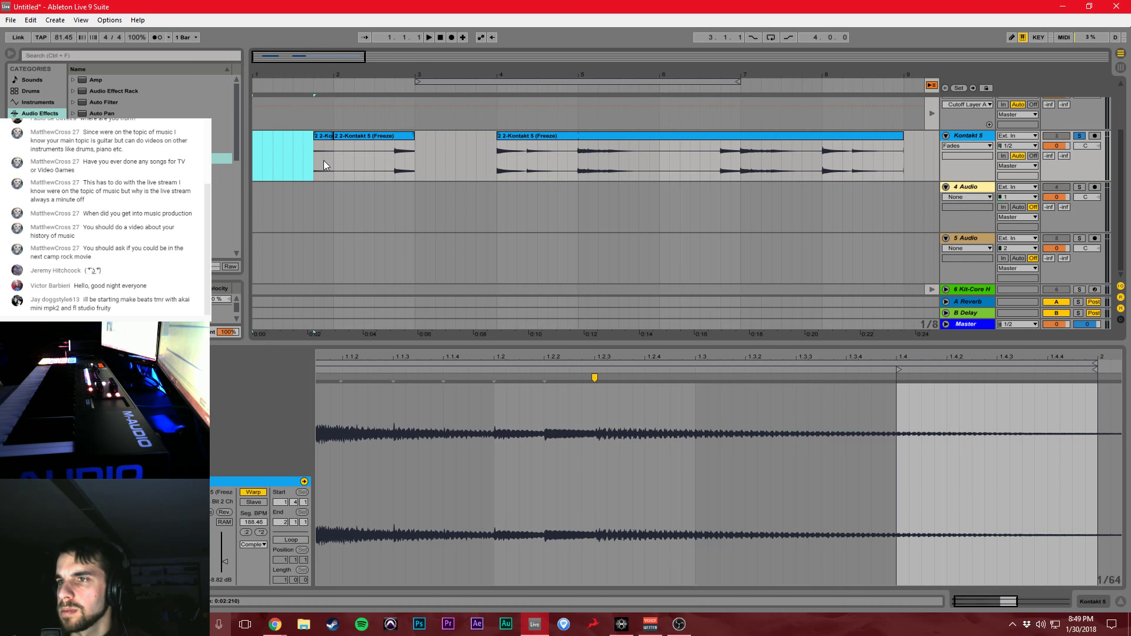
key("ctrl+z")
key("ctrl+z")
key("ctrl+z")
key("ctrl+z")
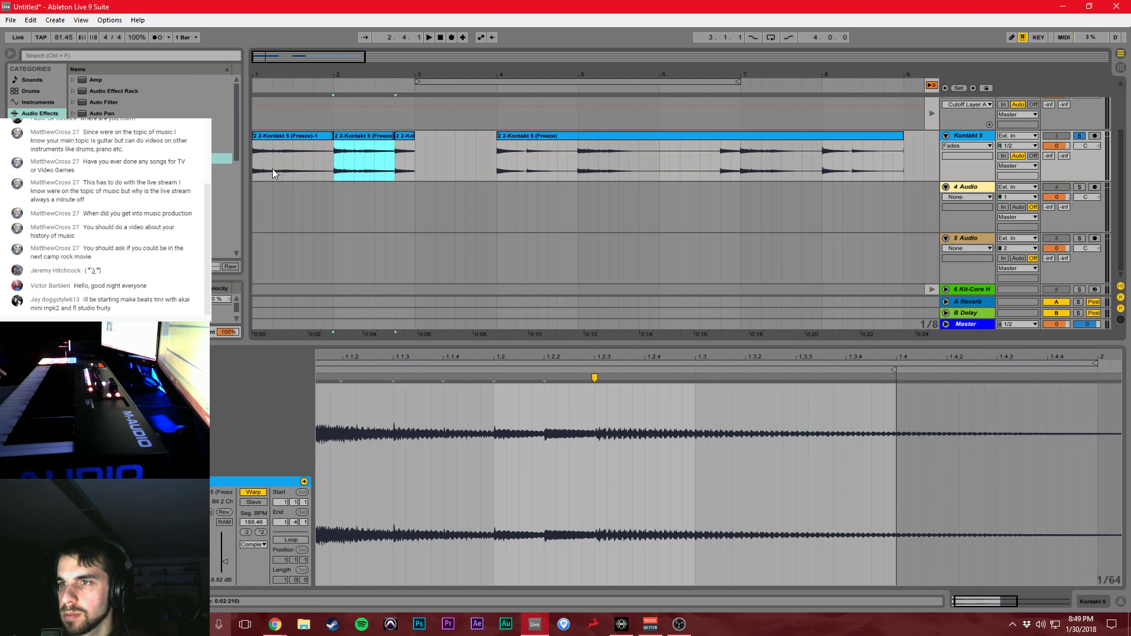
key("space")
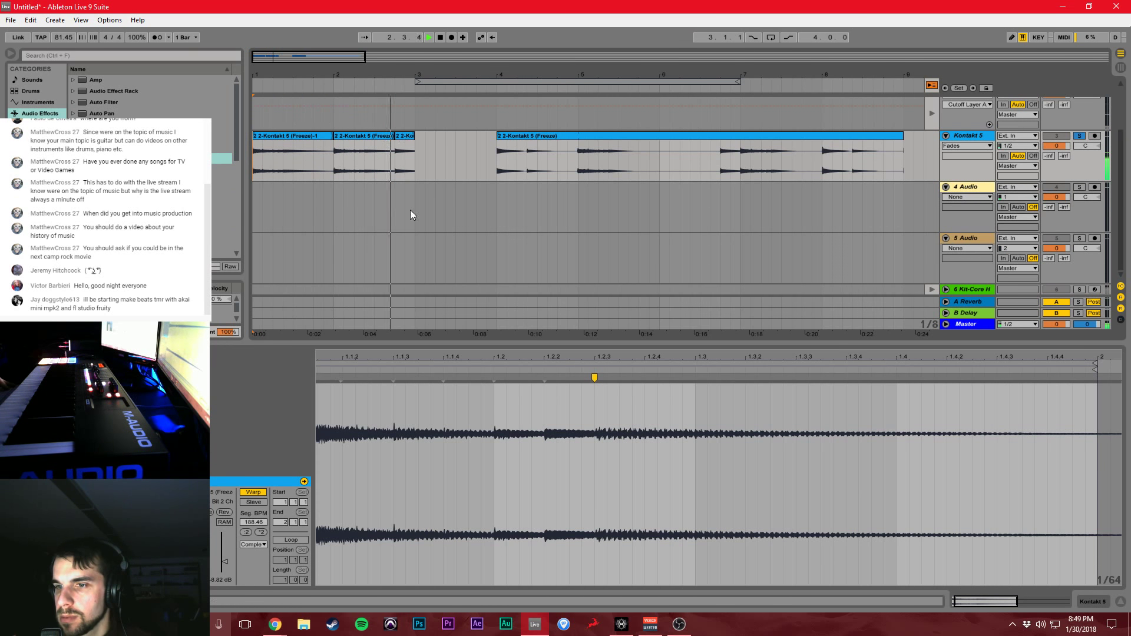
key("space")
Duplicate bar 2 of the flattened keys audio into bar 3
left_click_drag(417, 169, 254, 168)
left_click(329, 169)
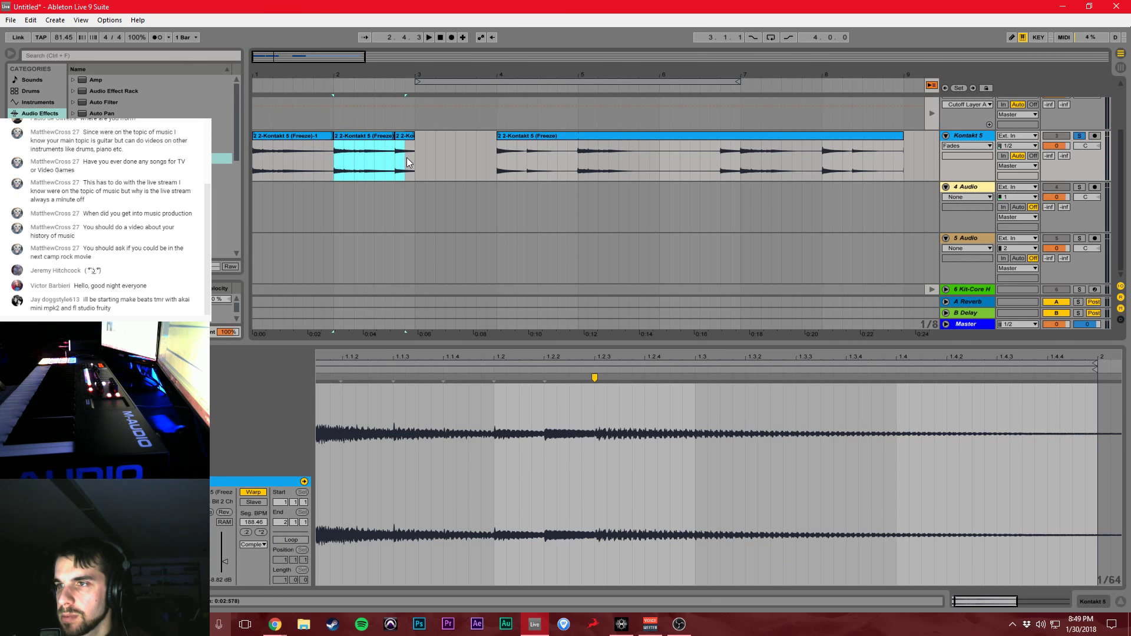
key("ctrl+d")
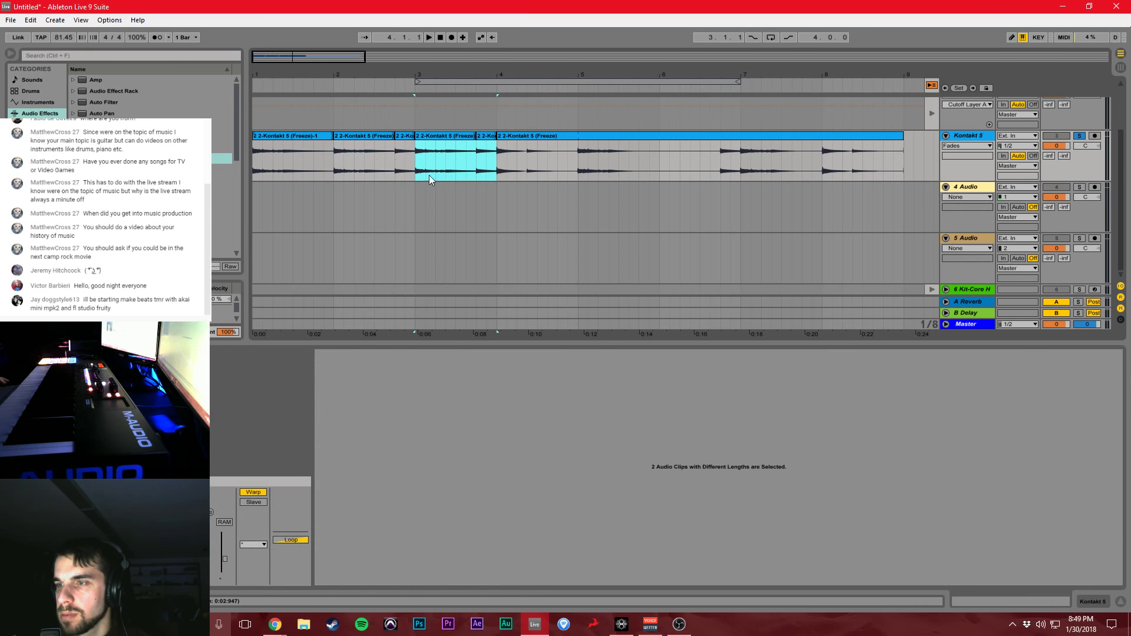
Place the second flattened keys clip from the Session View at bar 4 and delete the track's audio from late in bar 4 onward
left_click(690, 164)
left_click(593, 167)
key("Tab")
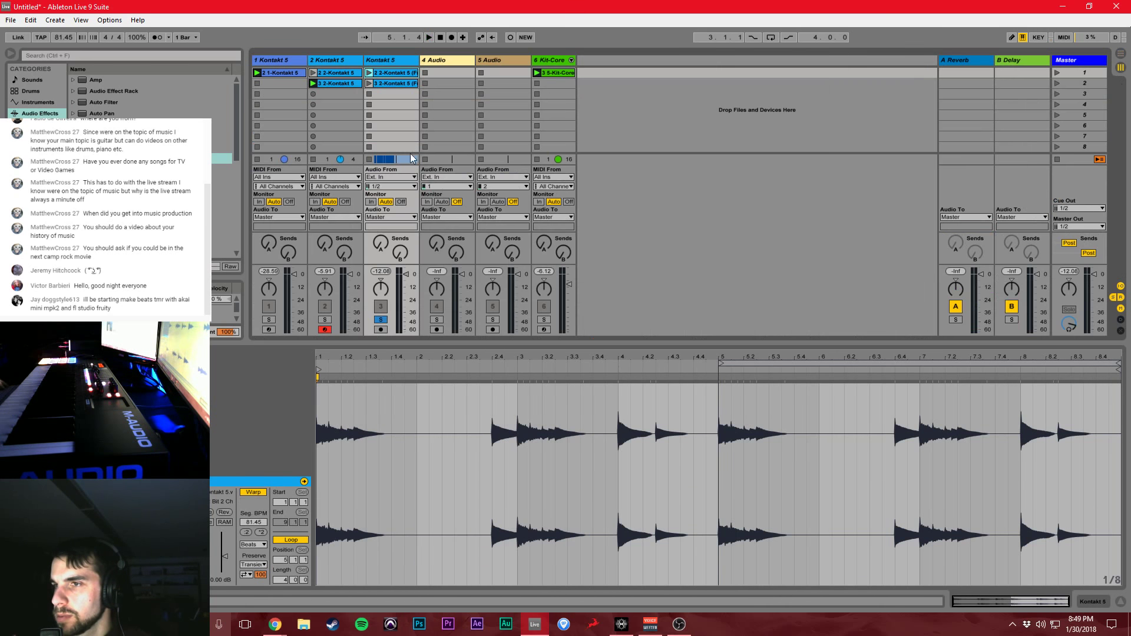
left_click(347, 83)
left_click_drag(388, 81, 1015, 86)
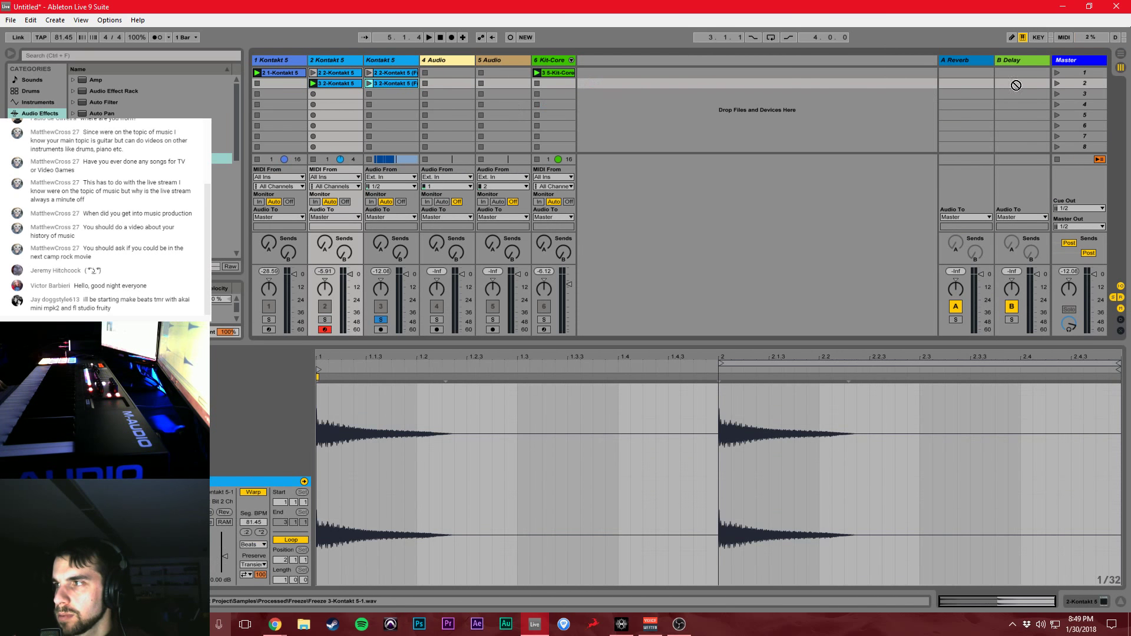
left_click_drag(1102, 55, 497, 150)
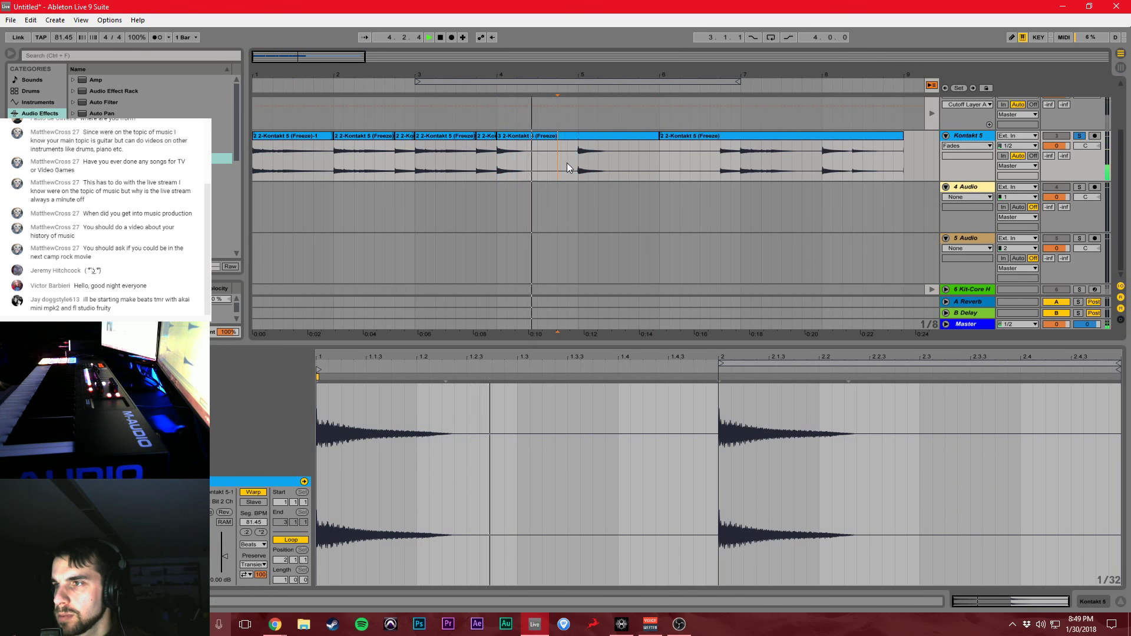
left_click_drag(566, 163, 916, 147)
key("Delete")
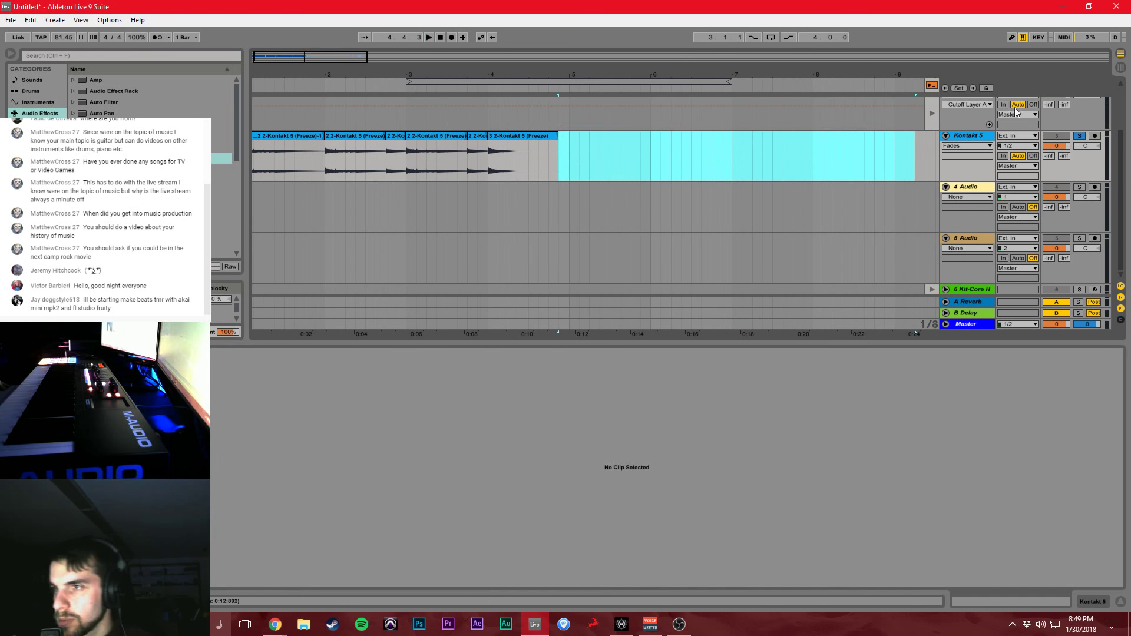
Play the edited keys audio from bar 1 and consolidate bars 1 to 4 into a single clip
left_click_drag(510, 77, 510, 80)
left_click(255, 170)
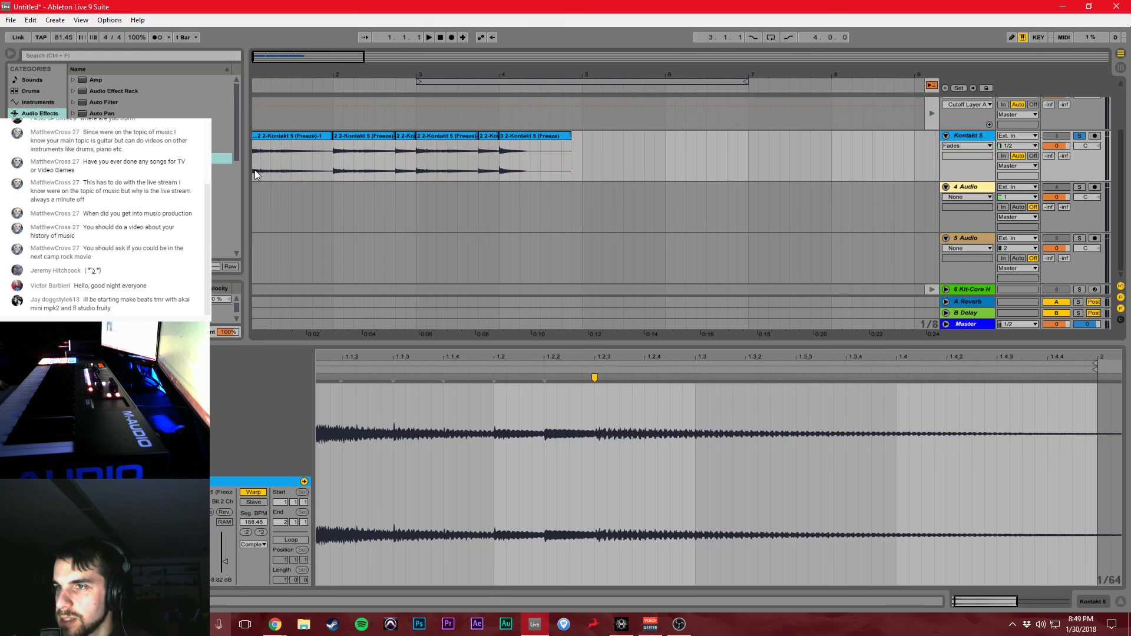
key("space")
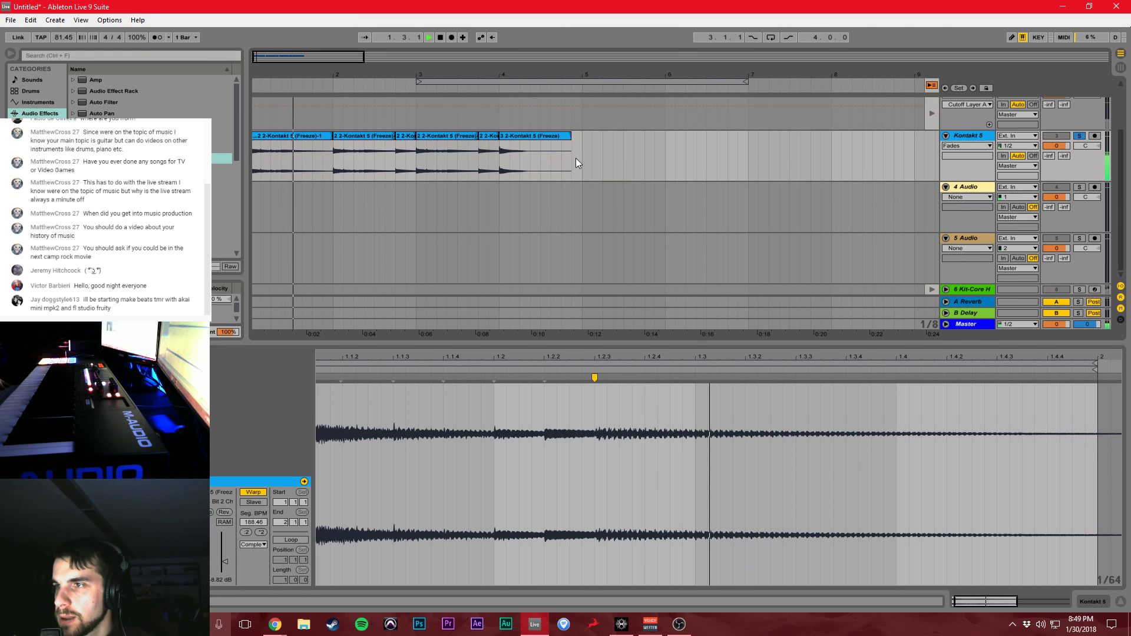
left_click_drag(575, 158, 253, 154)
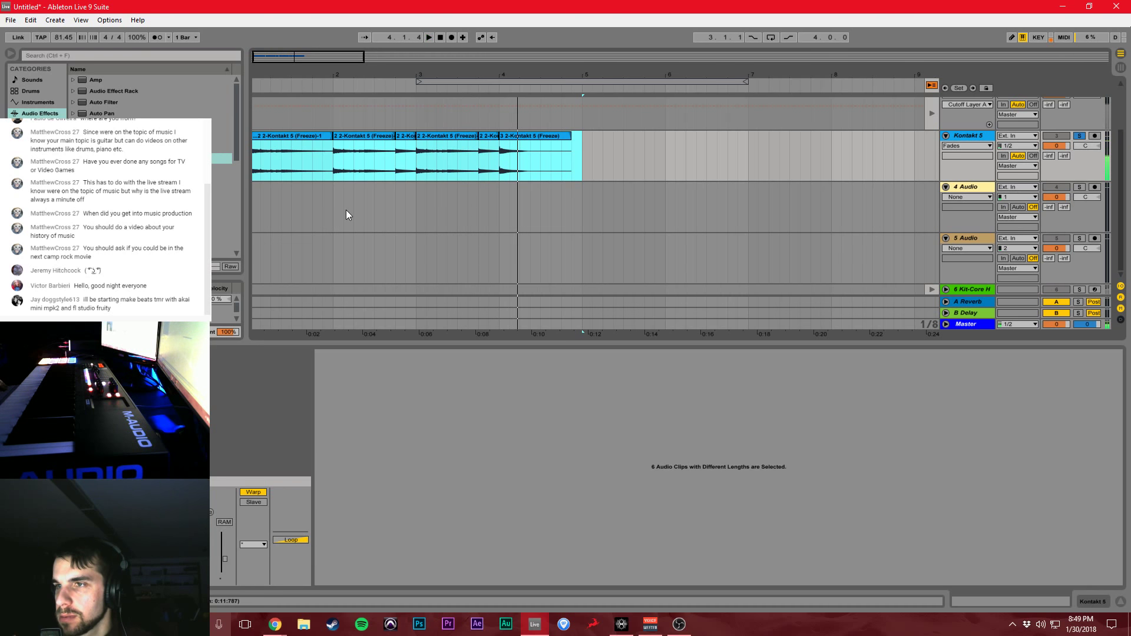
key("ctrl+j")
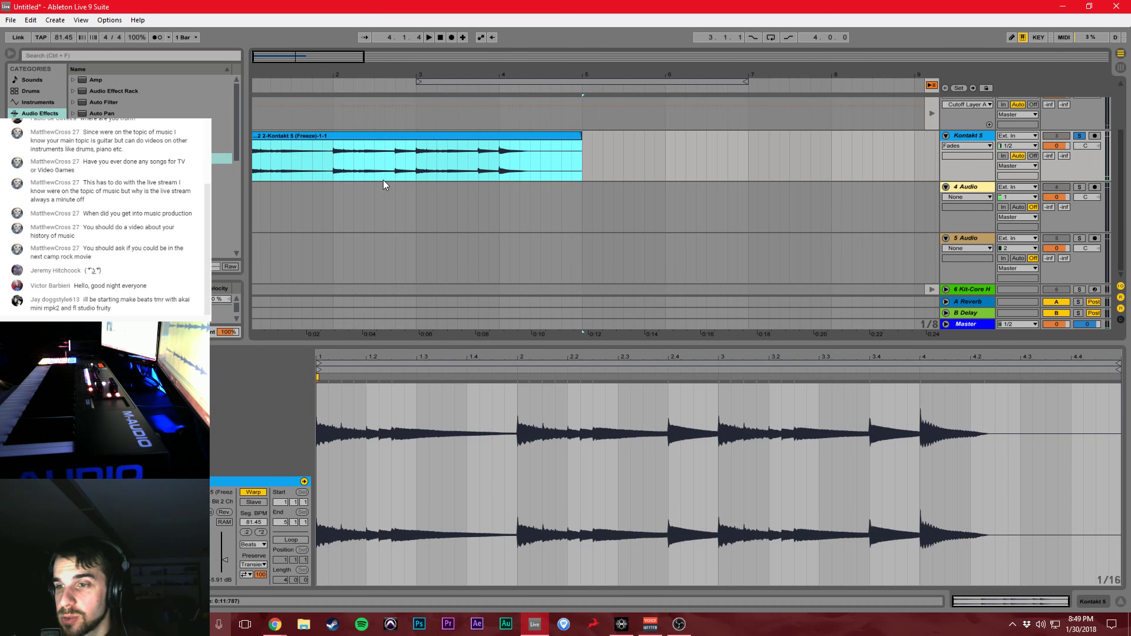
Add a warp marker at bar 4 of the consolidated clip, stretch its final chord to fill the bar and play it
double_click(920, 377)
left_click_drag(984, 377, 1087, 374)
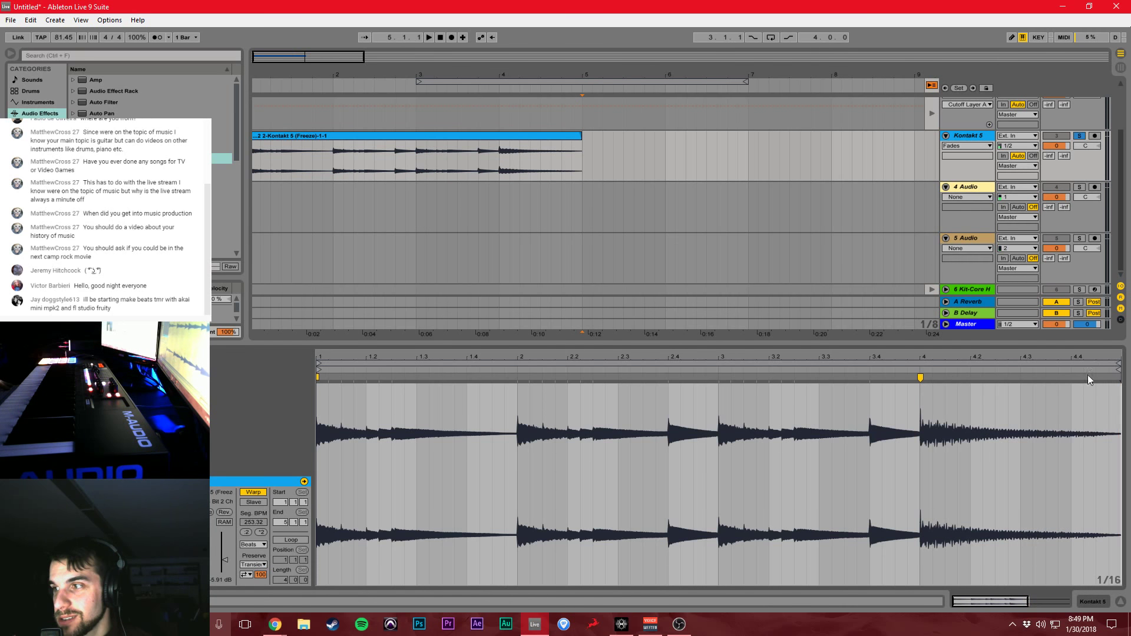
left_click(499, 163)
key("space")
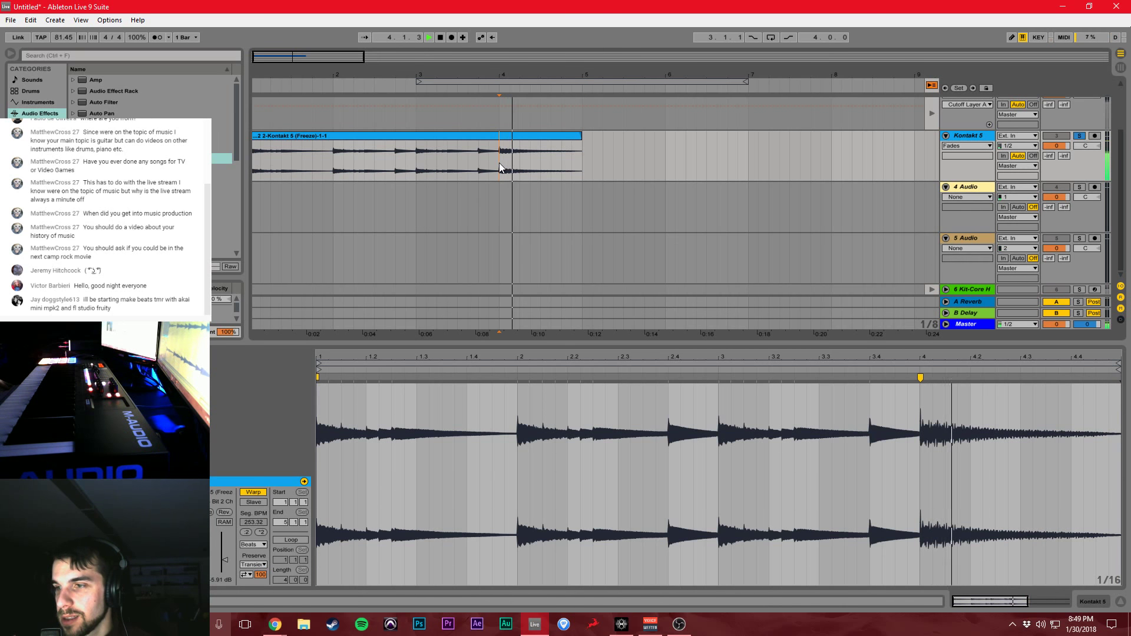
Set the clip's warp mode to Tones with a grain size of 22.48 and audition bar 4
left_click(250, 545)
left_click(256, 565)
key("space")
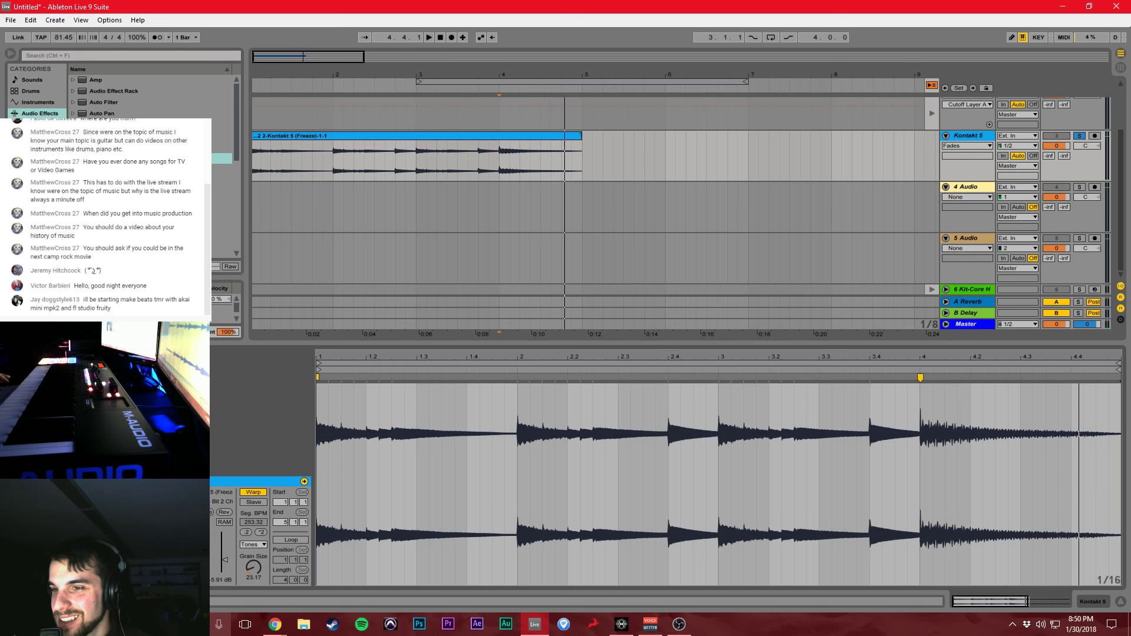
left_click_drag(253, 567, 255, 570)
key("space")
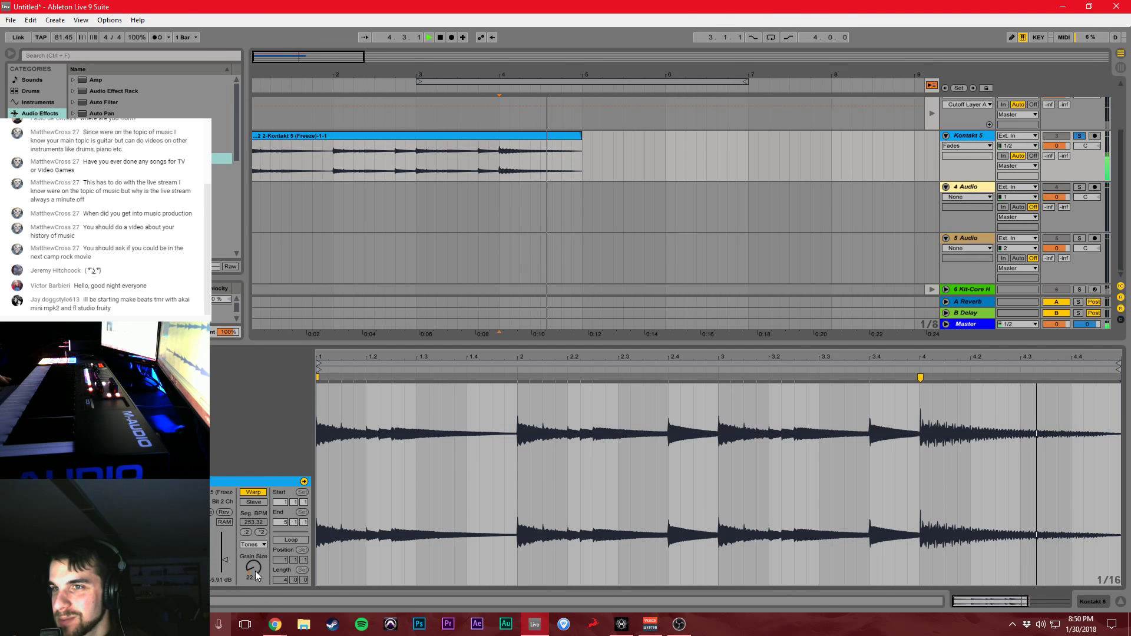
key("space")
Play the whole consolidated keys clip from bar 1
left_click_drag(288, 75, 287, 83)
left_click(256, 155)
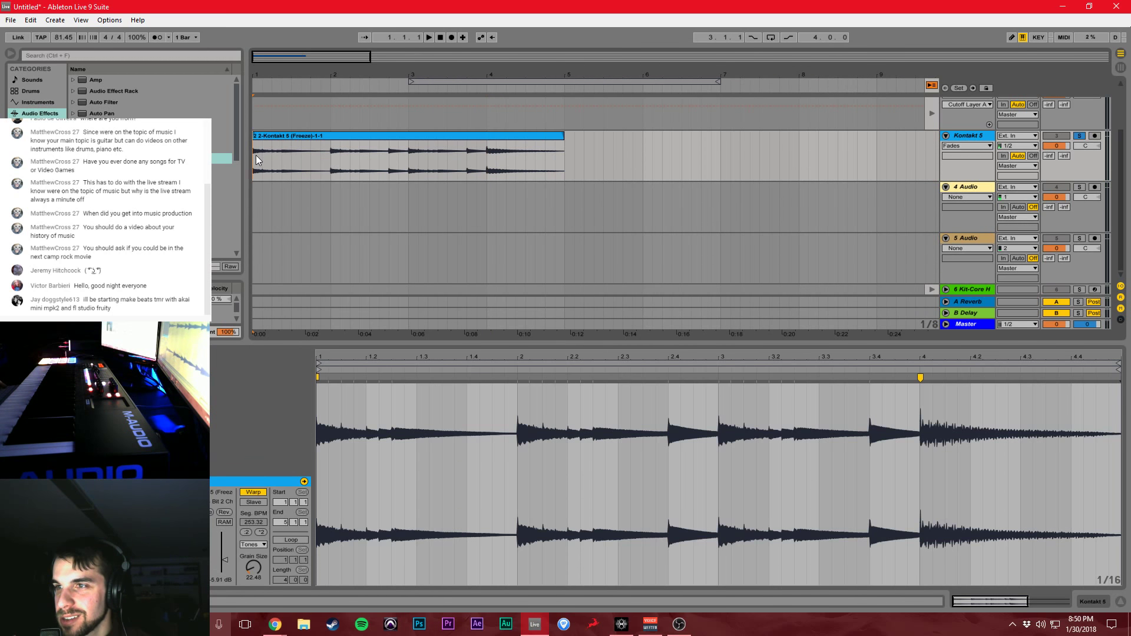
left_click(298, 136)
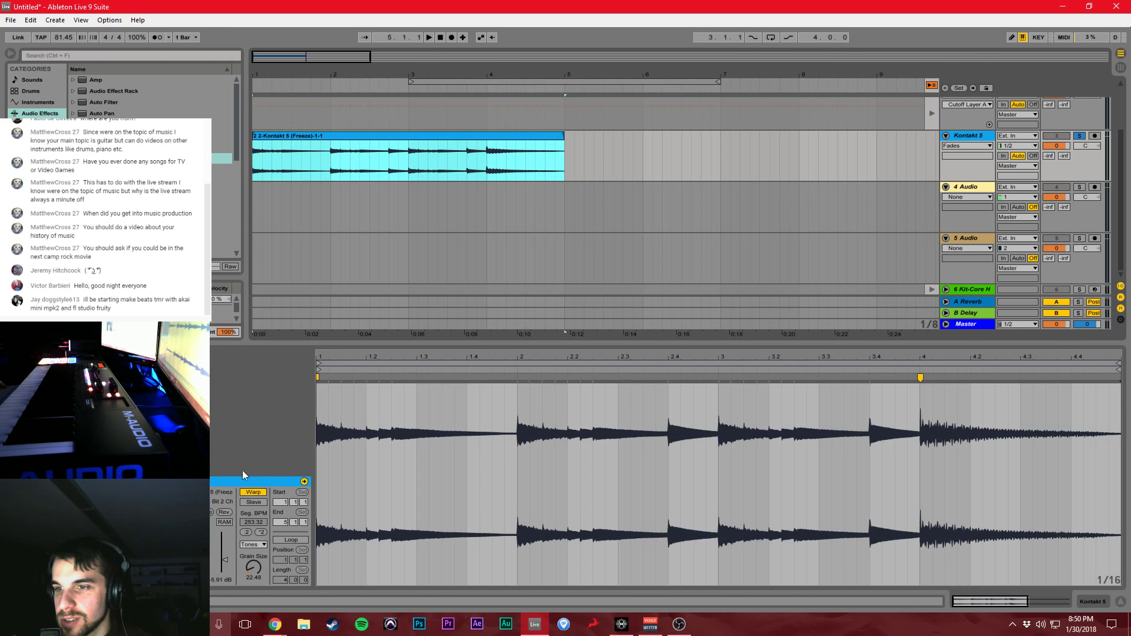
left_click(195, 544)
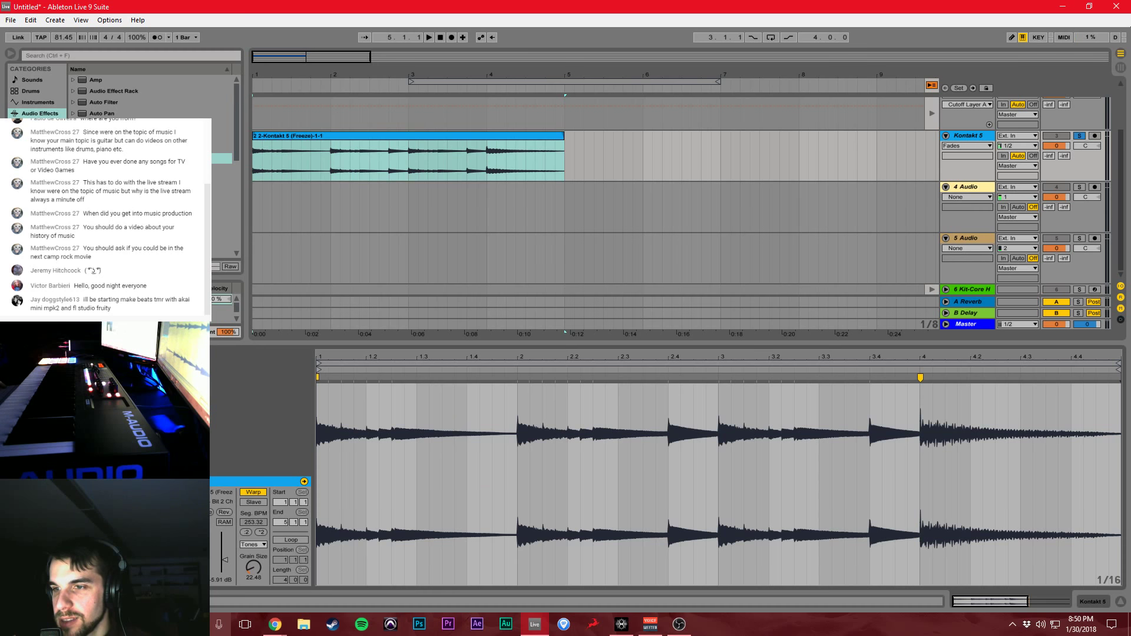
key("space")
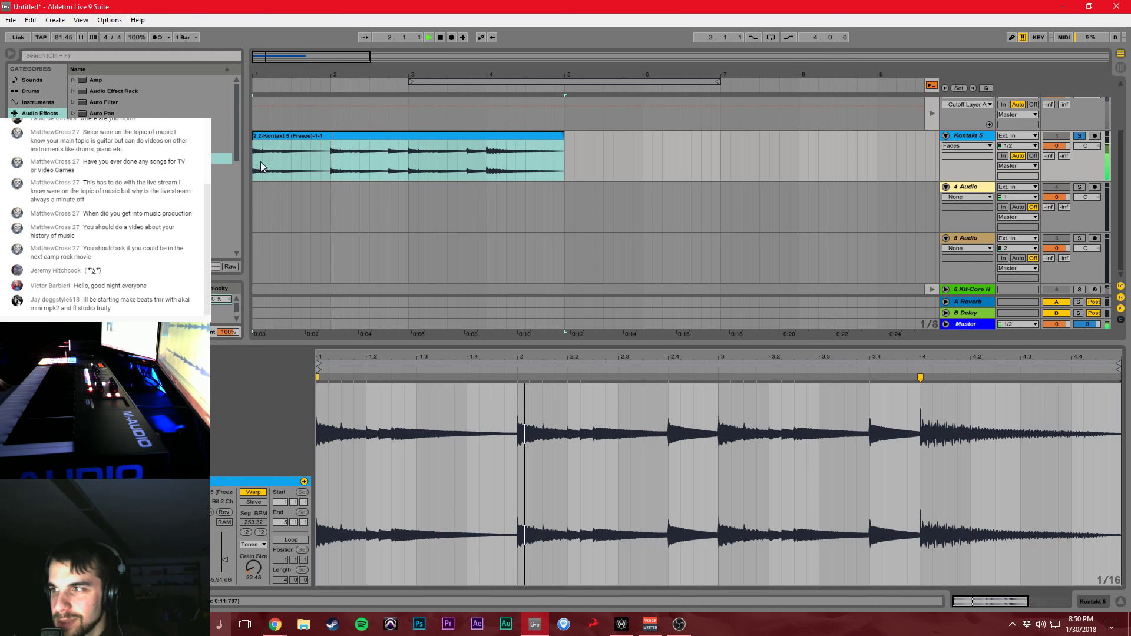
Replace the flattened keys track's first Session clip with the consolidated clip and delete the flattened clip in the second slot
left_click(445, 136)
key("Tab")
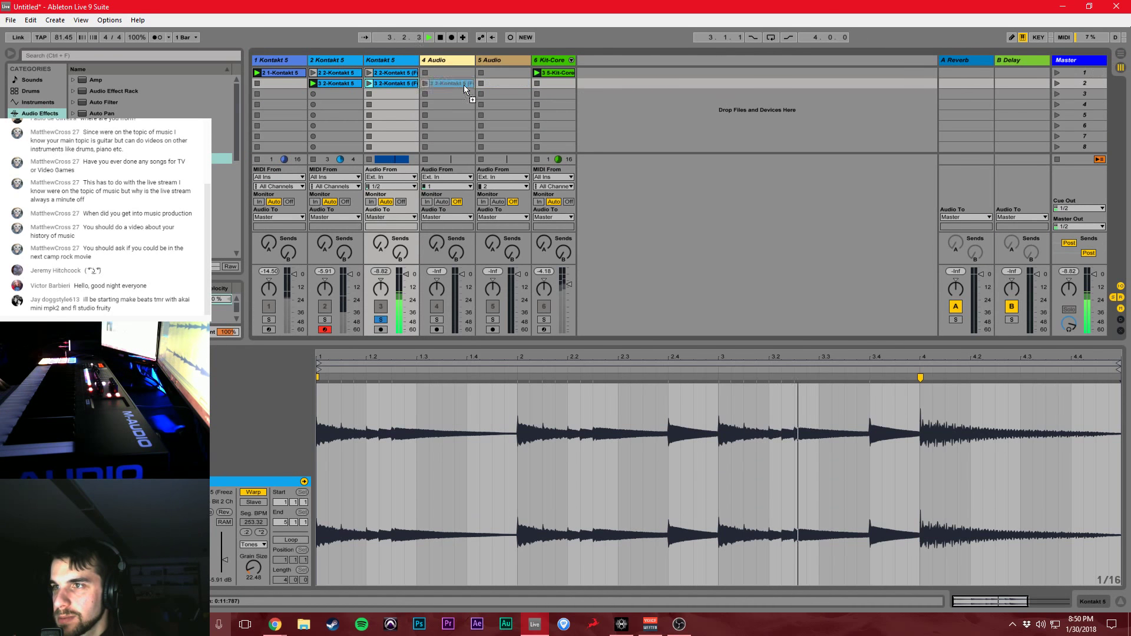
left_click_drag(386, 72, 387, 72)
left_click(397, 82)
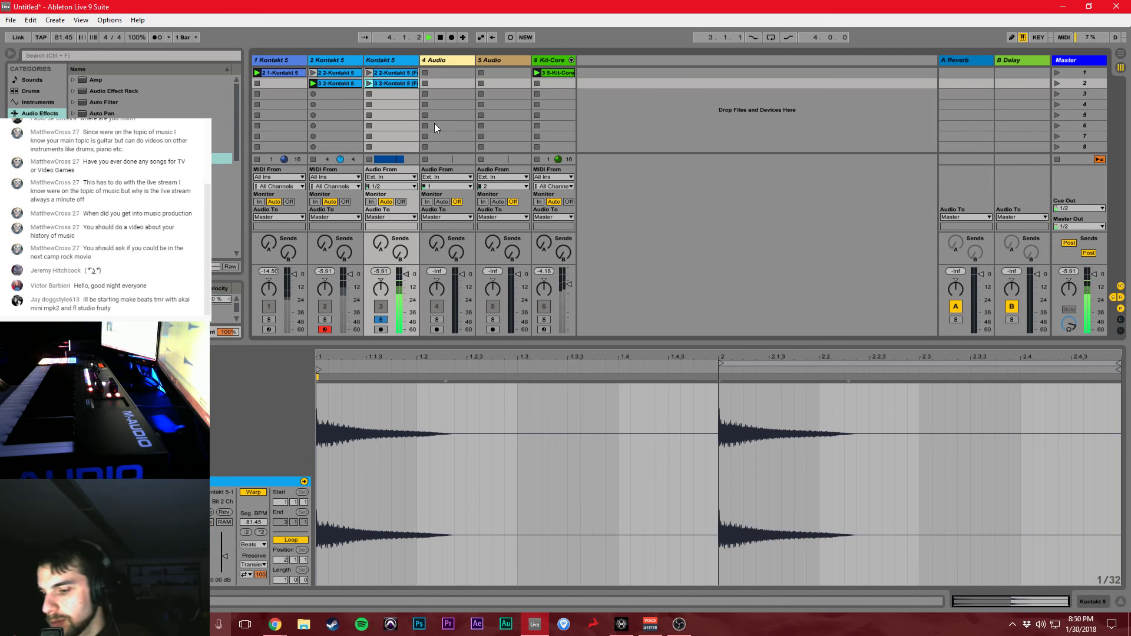
key("Delete")
left_click(378, 73)
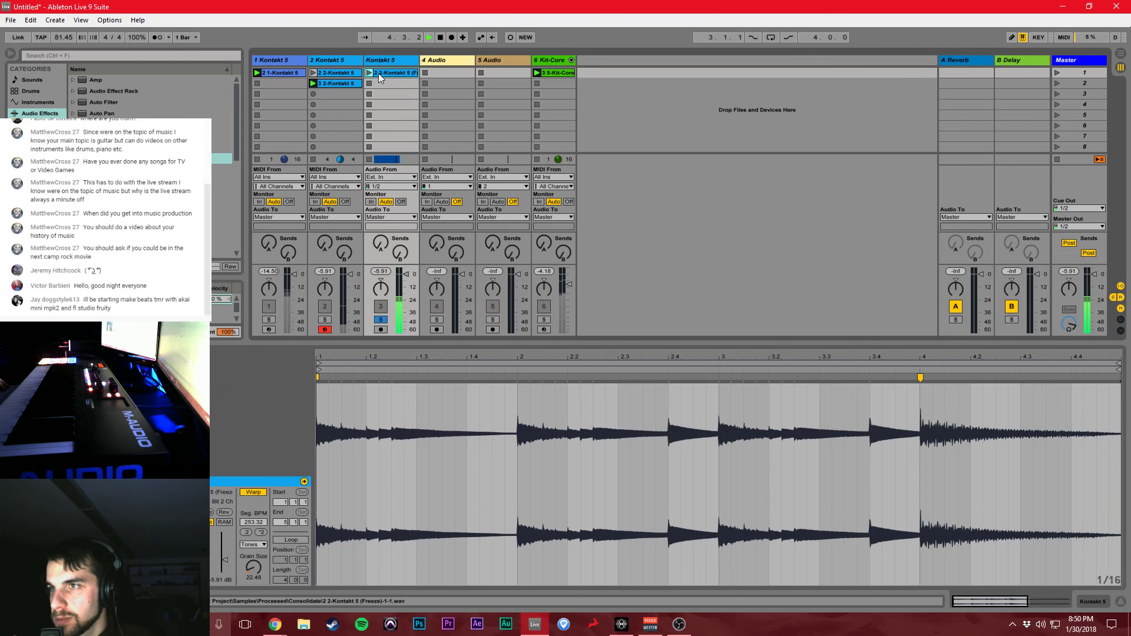
Delete the original MIDI keys clips along with their Kontakt 5 instrument track
left_click(333, 77)
key("Delete")
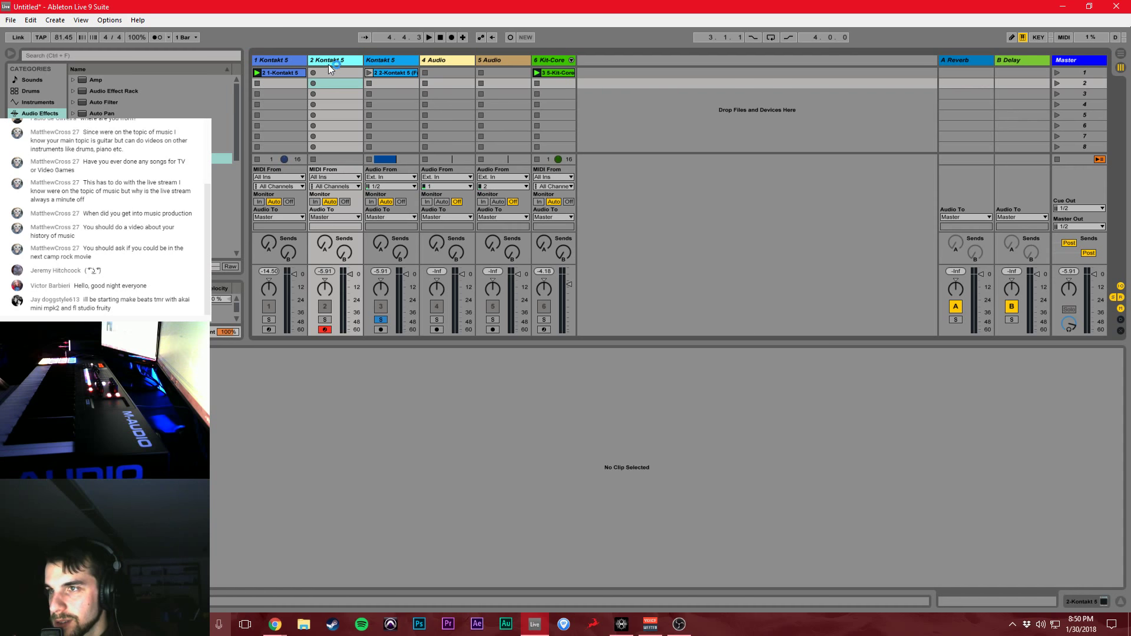
key("Delete")
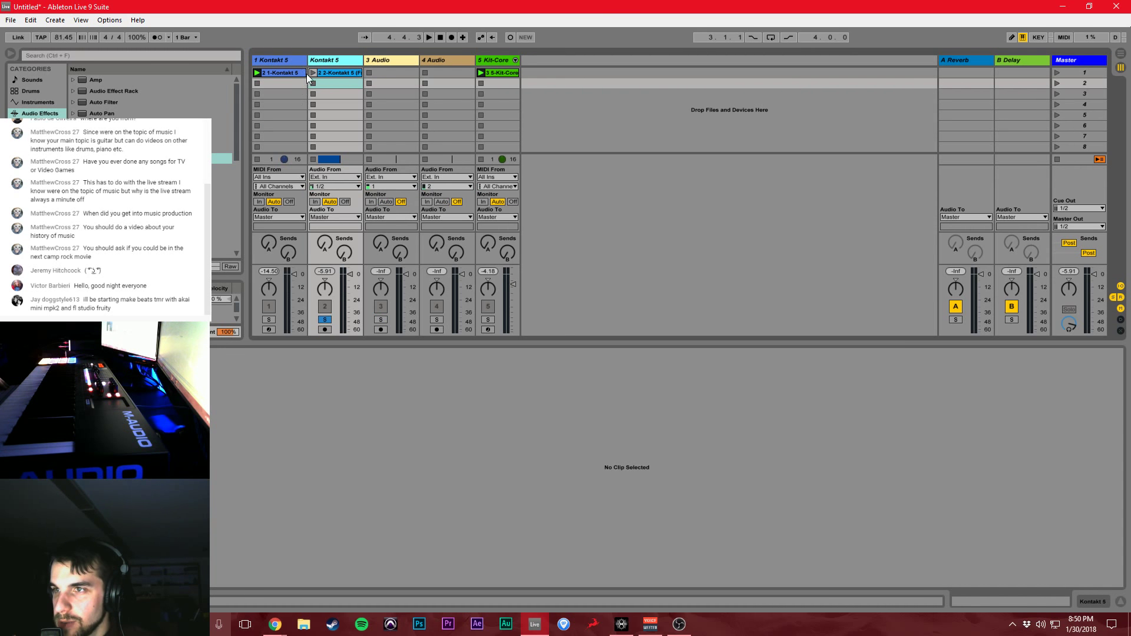
left_click(318, 319)
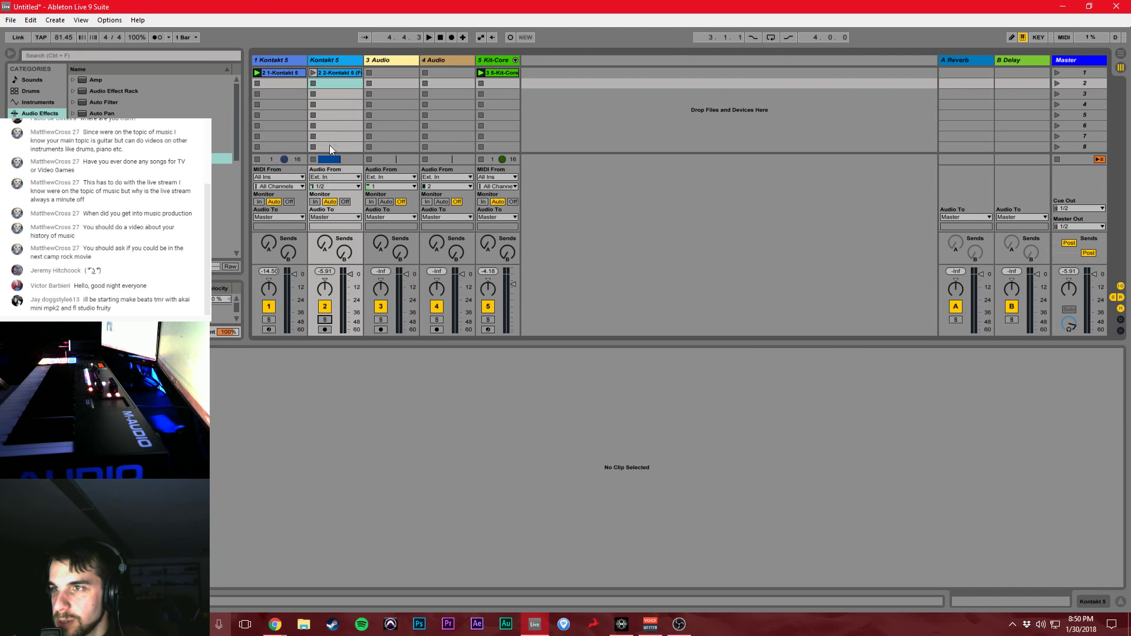
left_click(327, 63)
left_click(328, 321)
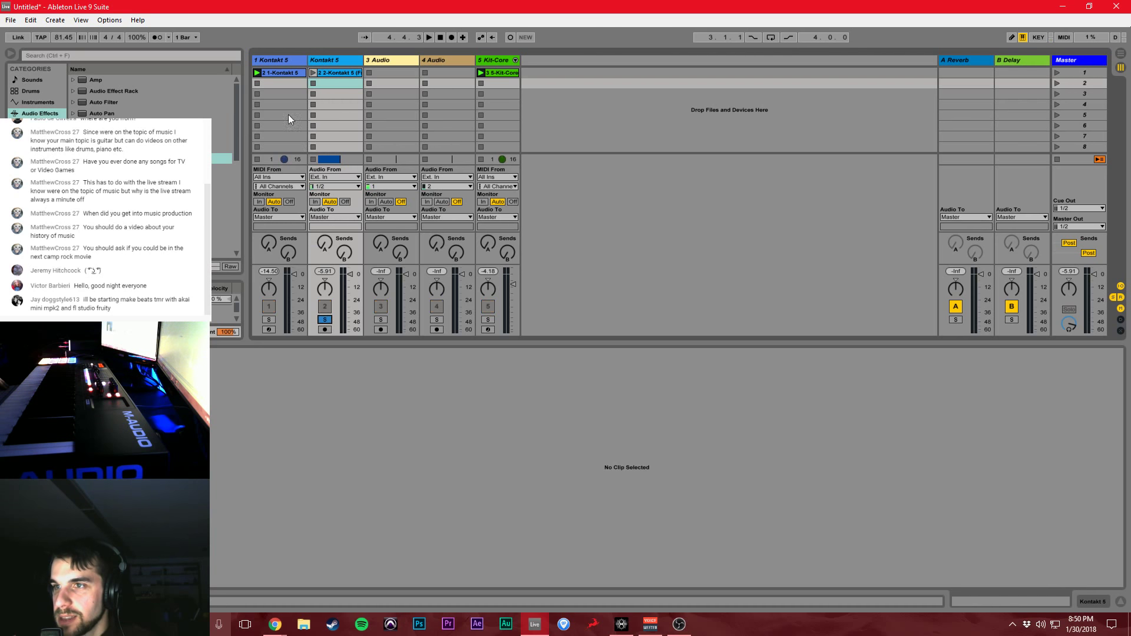
Copy the sidechained Compressor from the bass track onto the flattened keys audio track and play the result
left_click(278, 71)
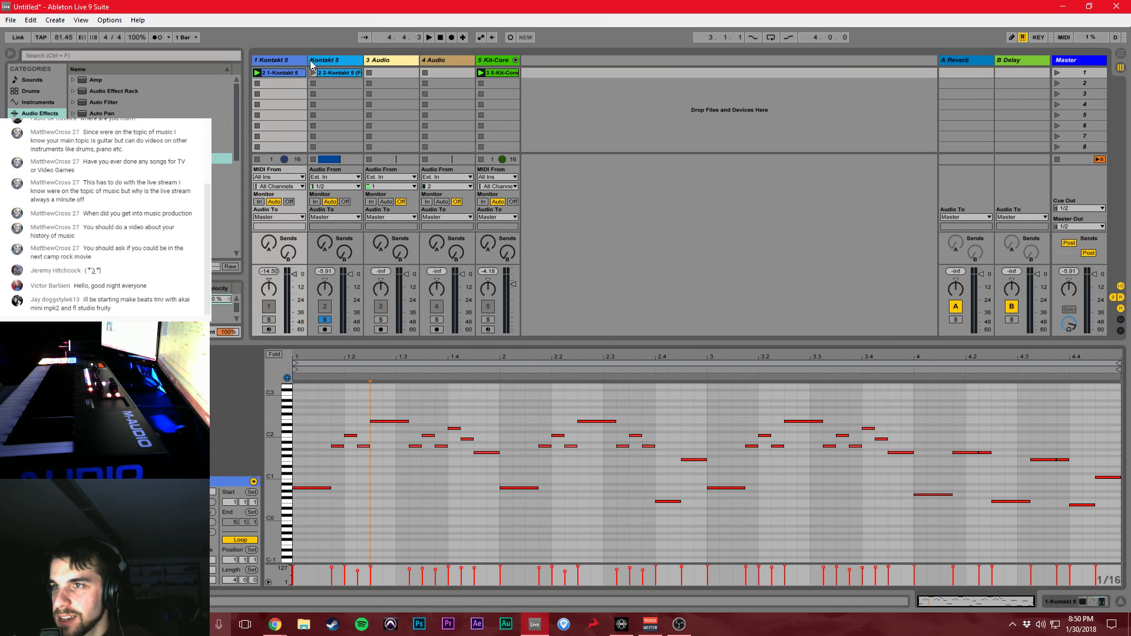
left_click(288, 60)
left_click(1085, 601)
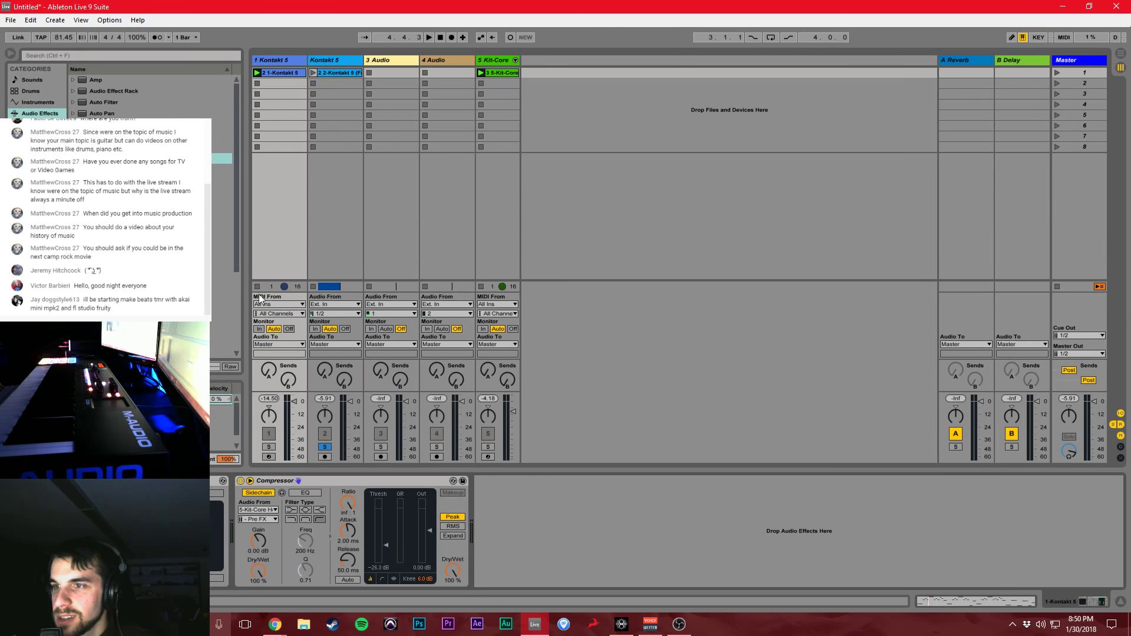
left_click(254, 482)
left_click(329, 60)
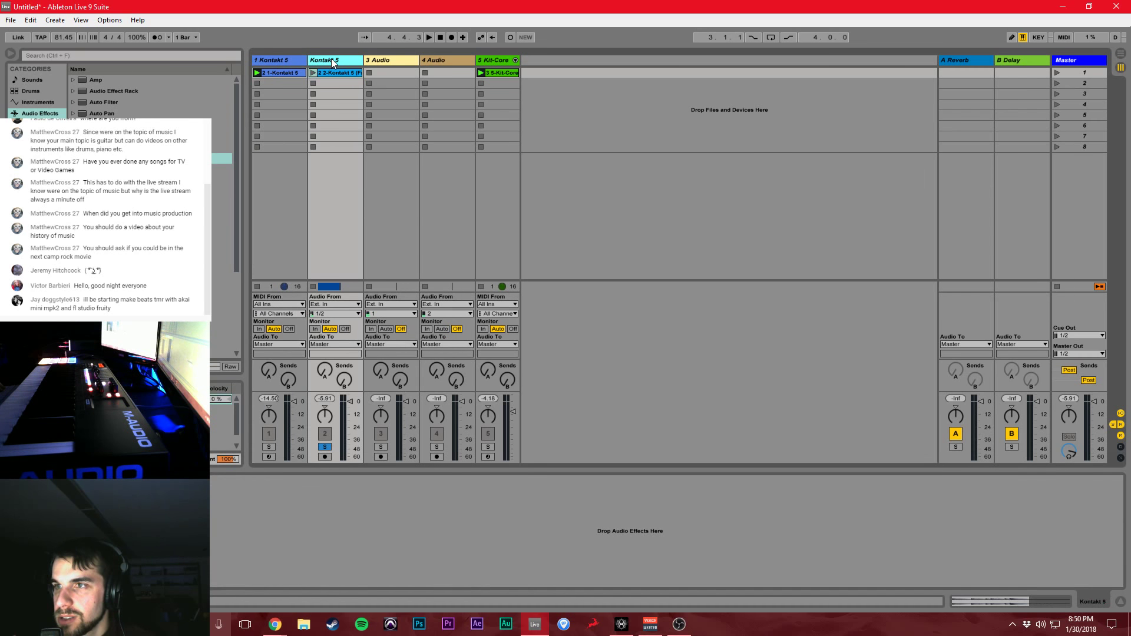
key("ctrl+v")
key("space")
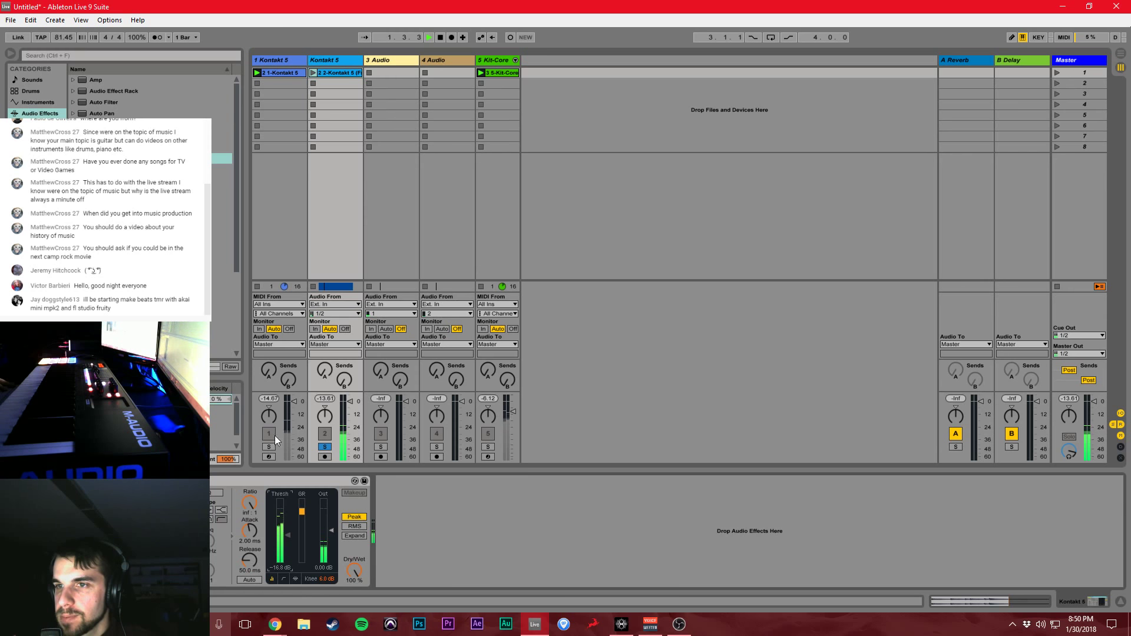
Unsolo the keys track, relaunch its clip and lower its Compressor threshold to -24.7 dB
scroll(150, 97, "down", 3)
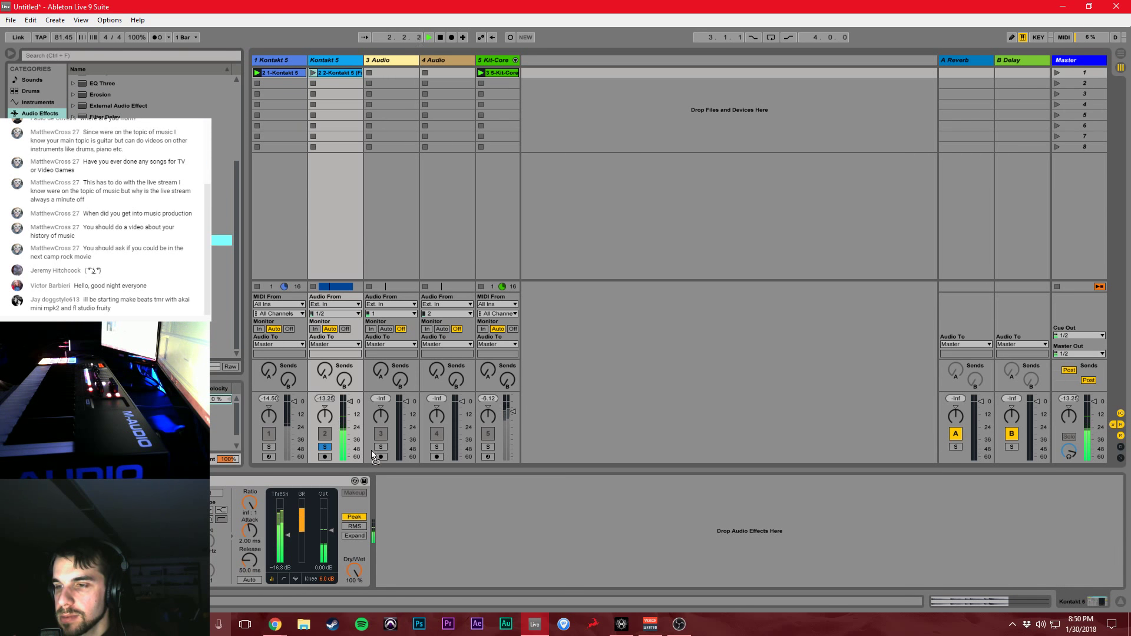
scroll(295, 530, "up", 3)
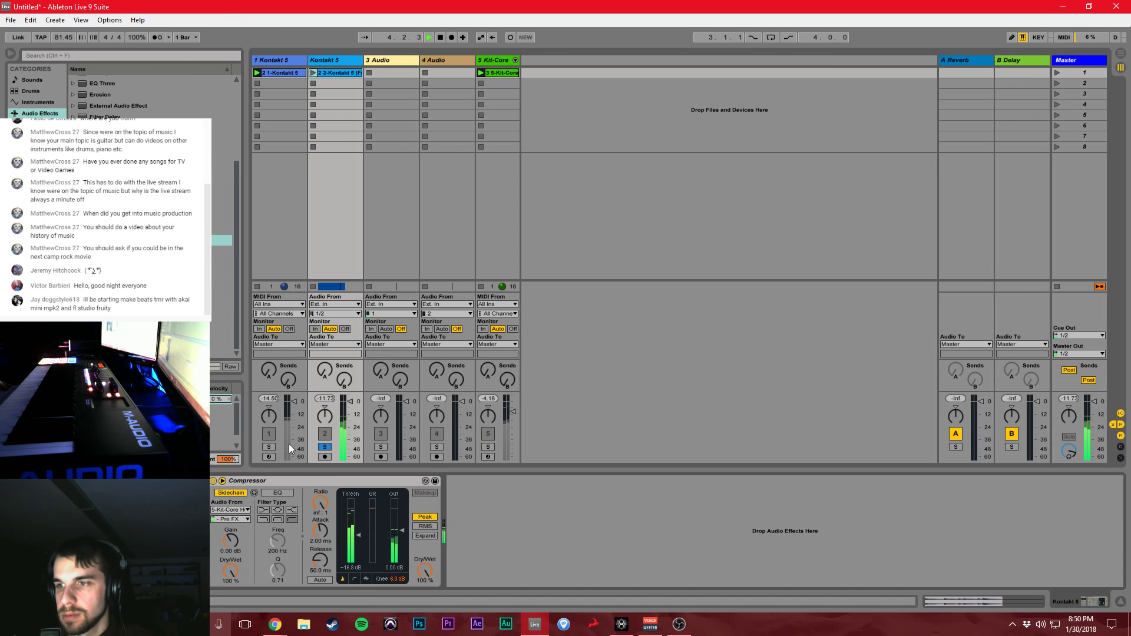
left_click(323, 447)
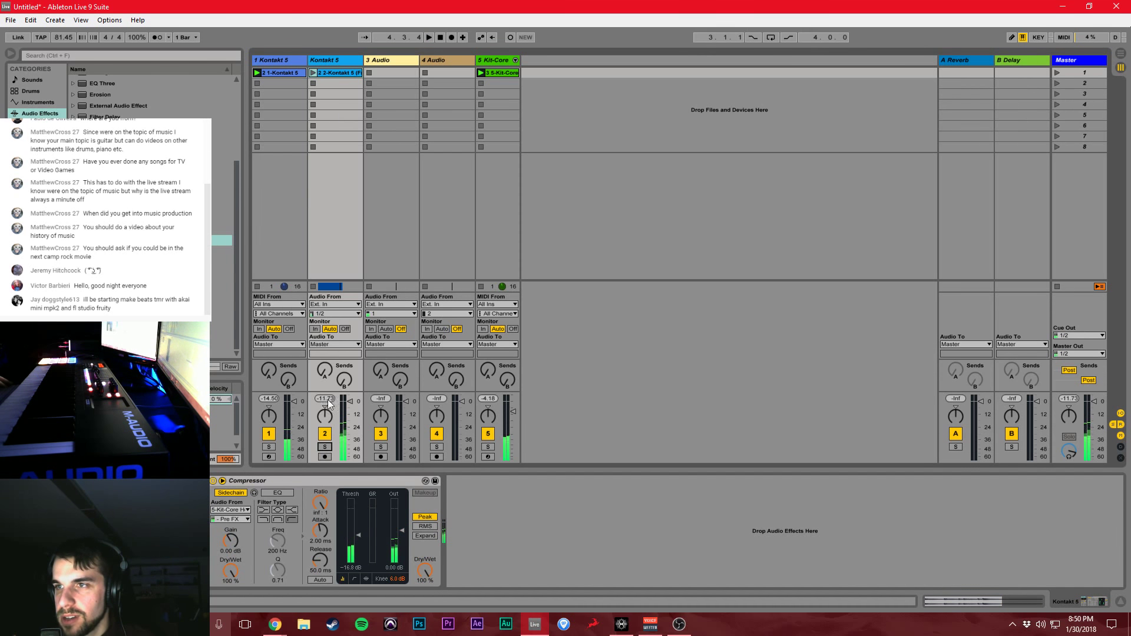
left_click(313, 72)
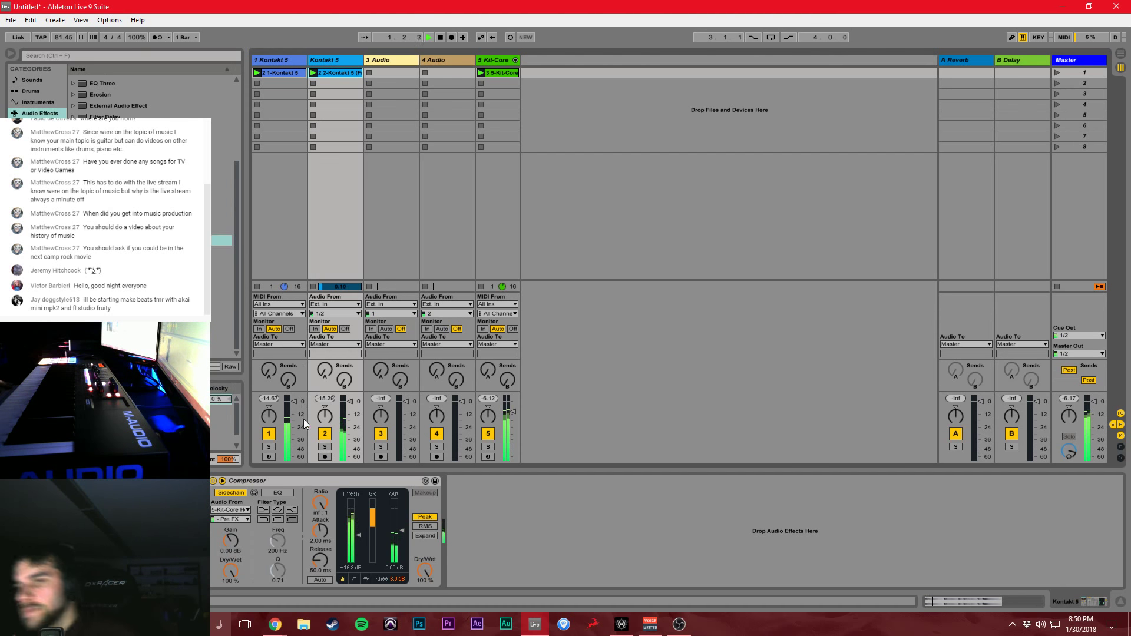
left_click_drag(358, 534, 357, 547)
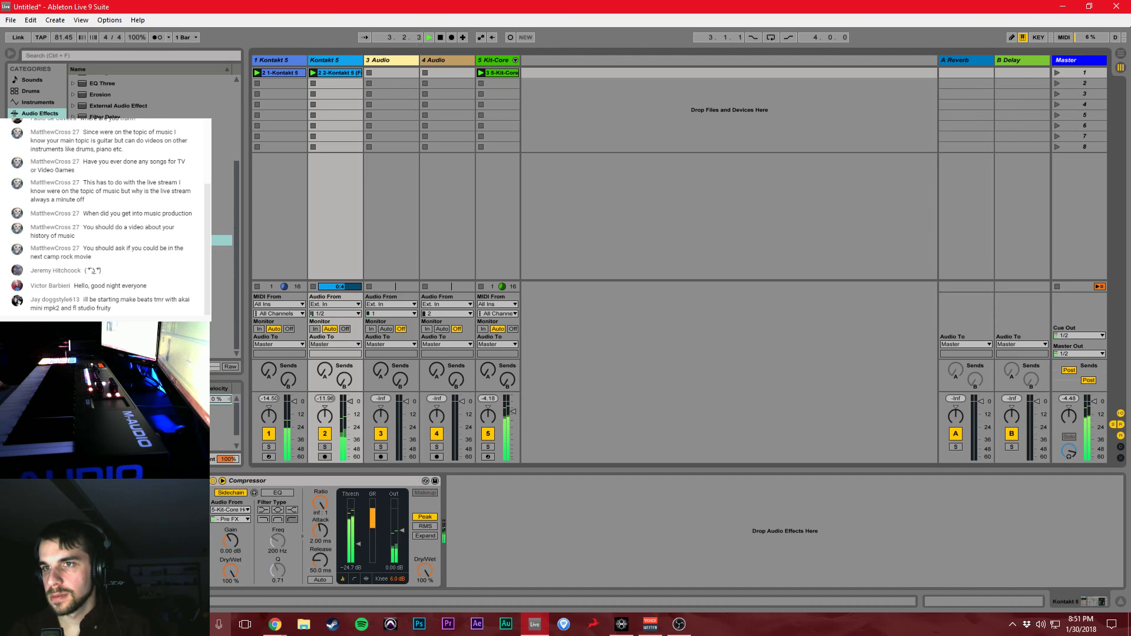
Turn on looping for the consolidated keys clip and relaunch it
left_click(33, 146)
scroll(147, 206, "down", 4)
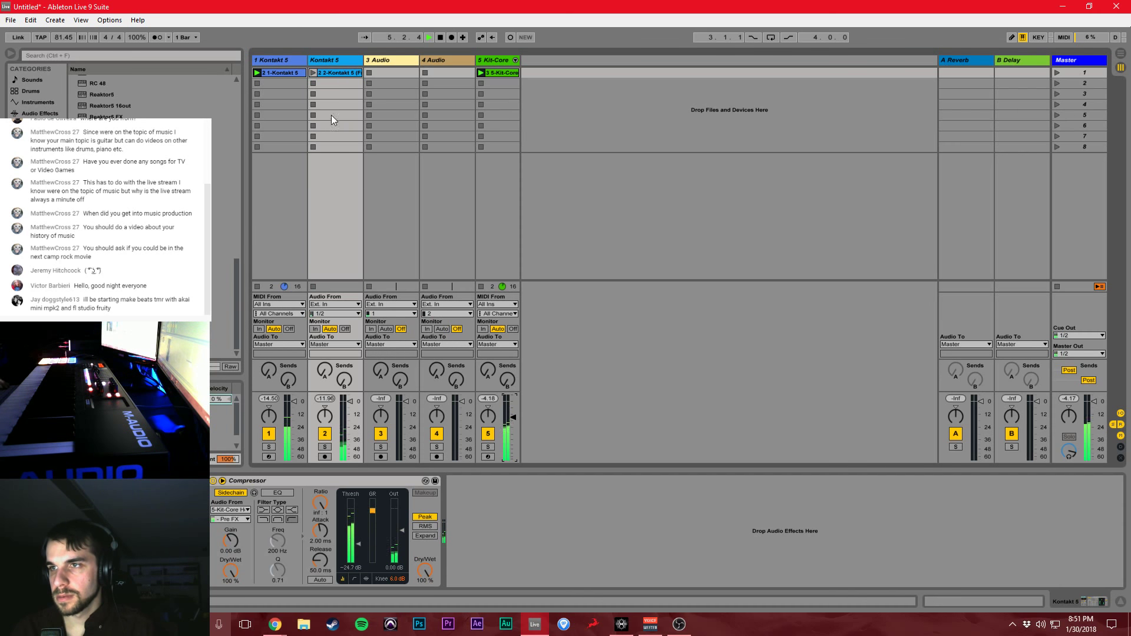
left_click(328, 73)
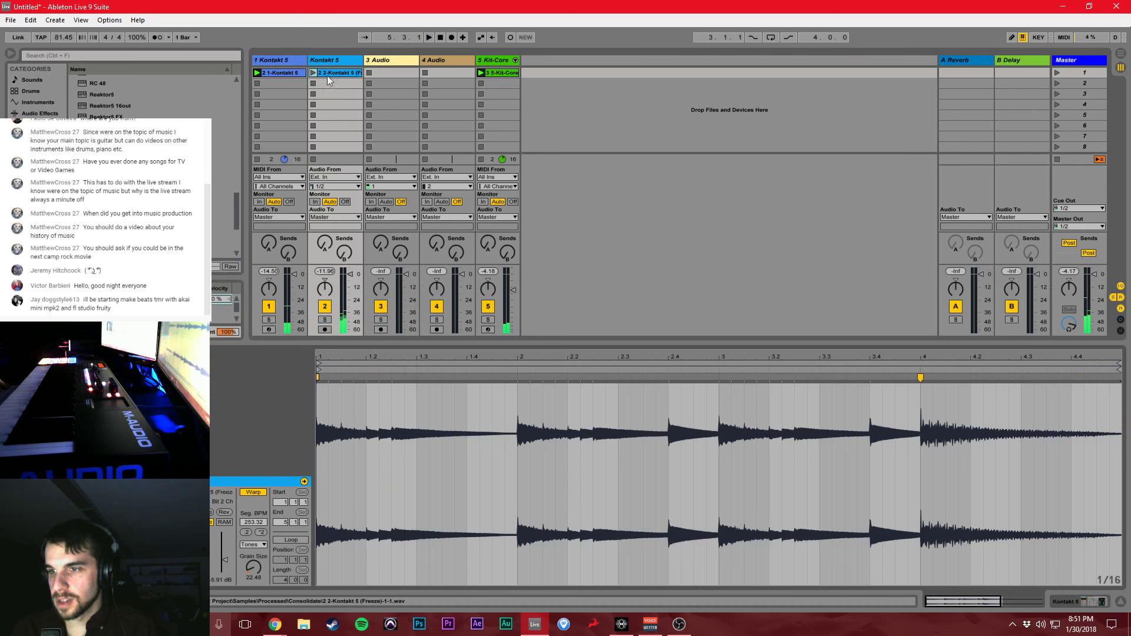
left_click(294, 537)
key("space")
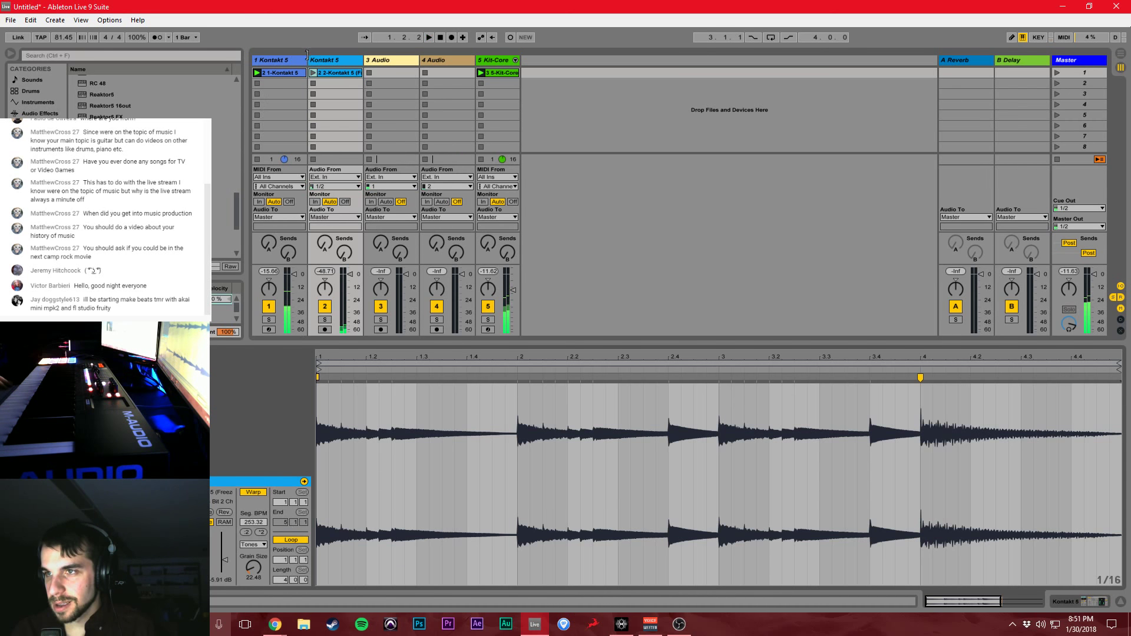
left_click(313, 72)
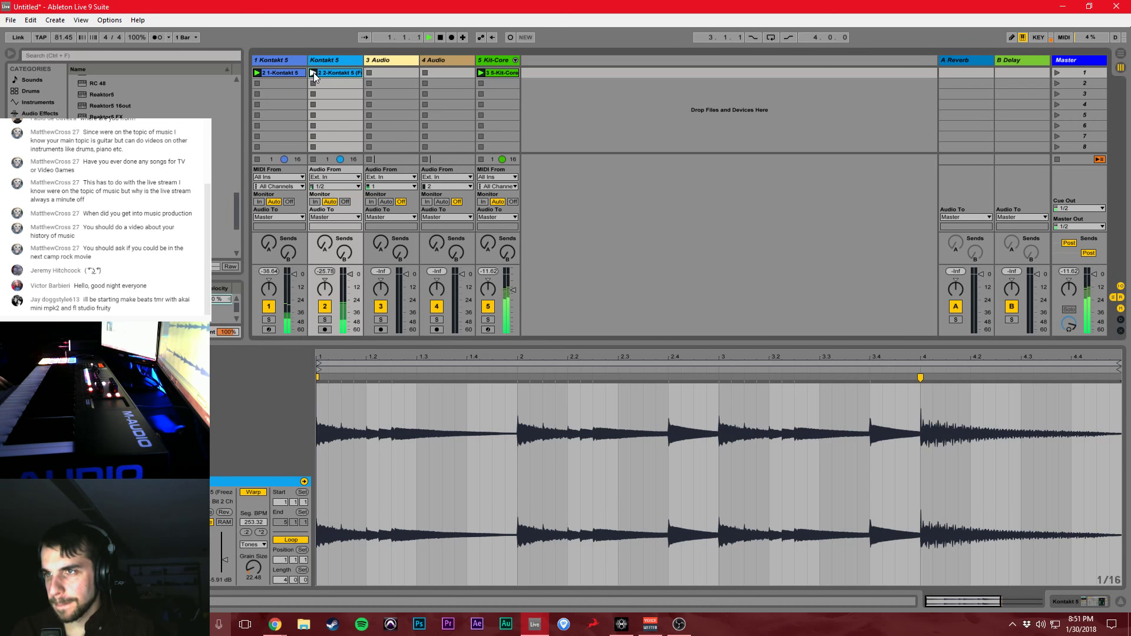
Solo the Kit-Core drum track and add a second Reverb at the end of its chain with 24% Dry/Wet and 593 ms Decay Time
left_click(488, 320)
left_click(27, 114)
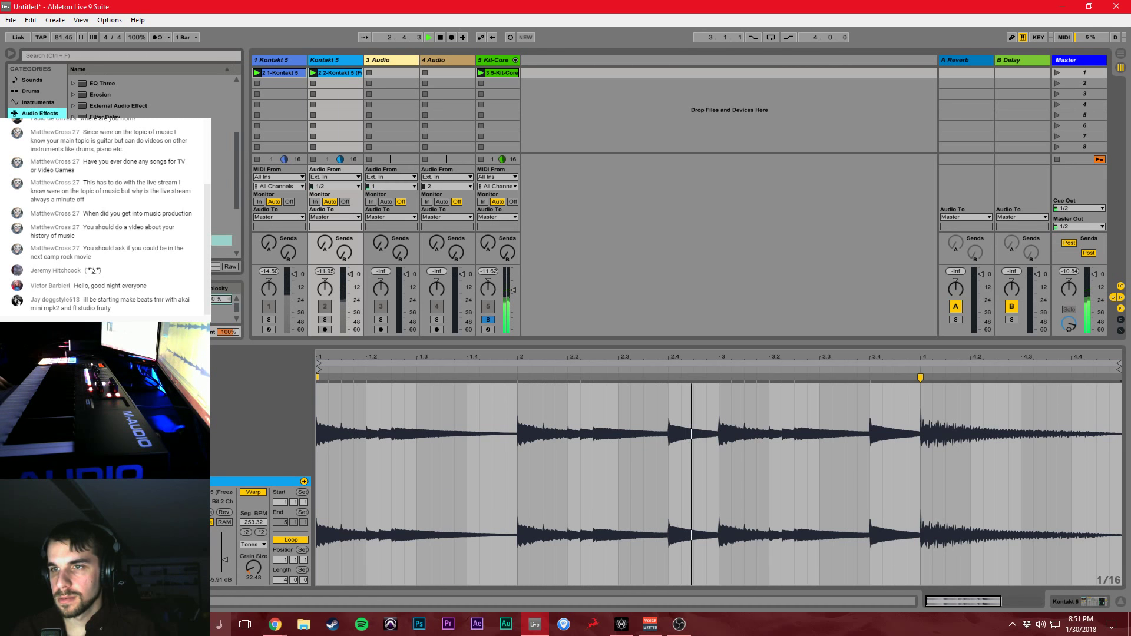
scroll(103, 206, "down", 3)
left_click_drag(104, 217, 505, 282)
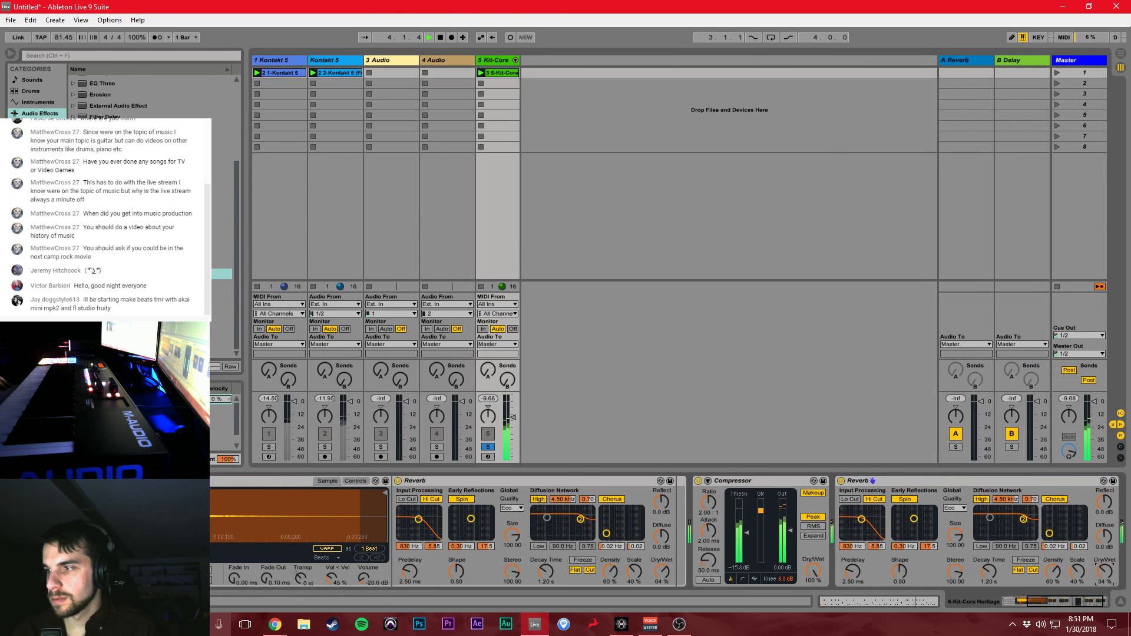
left_click_drag(1100, 568, 1100, 604)
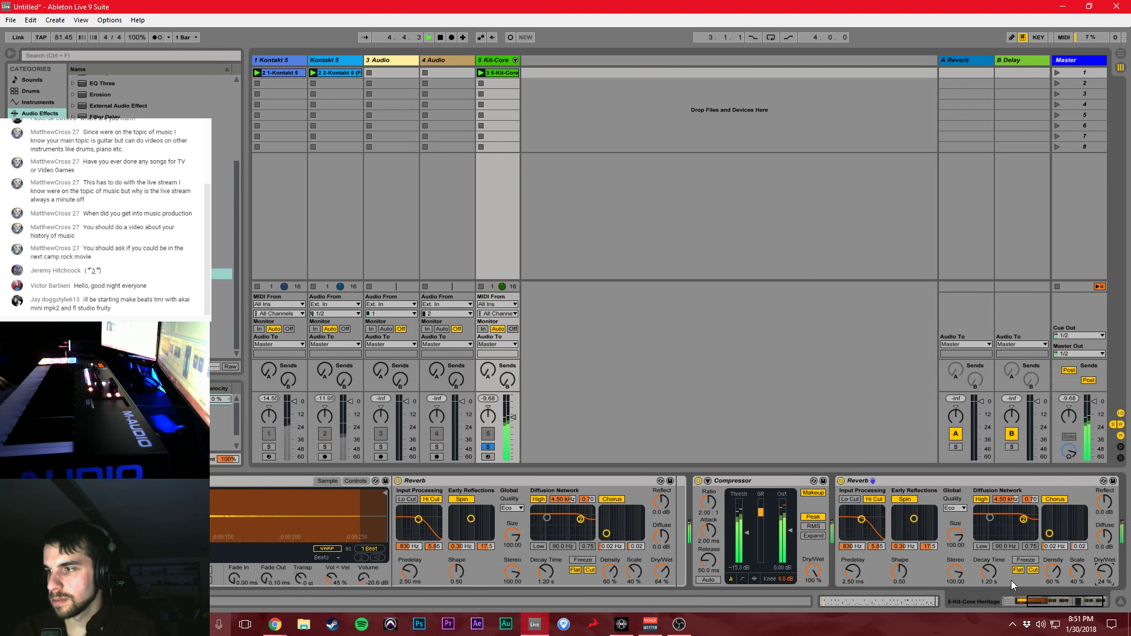
left_click_drag(988, 570, 989, 587)
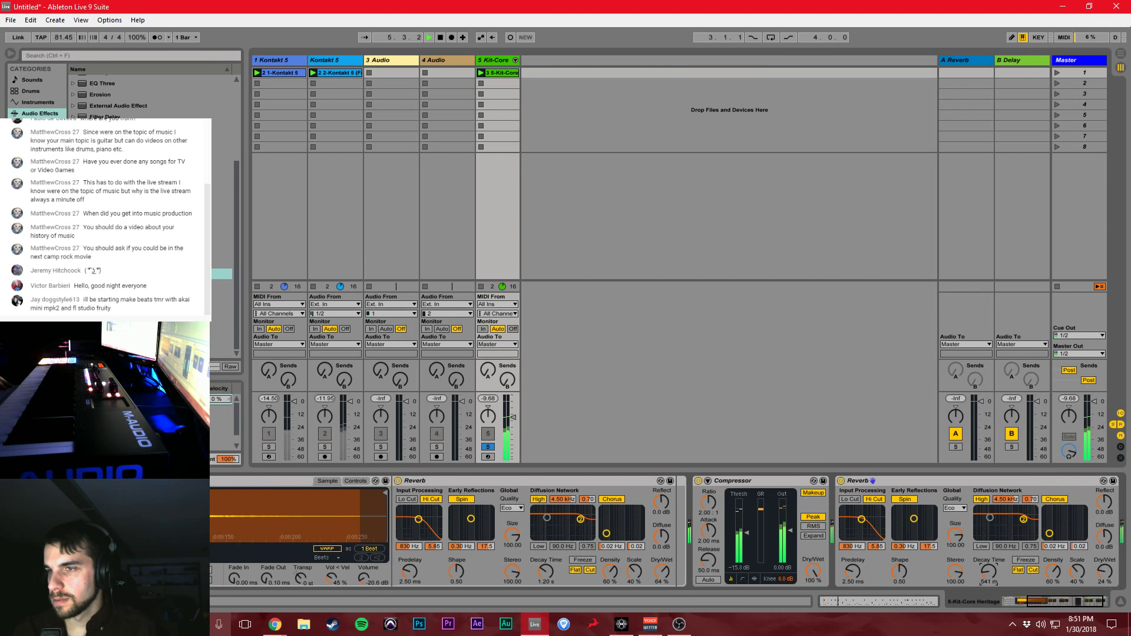
Move the drum Compressor after the second Reverb with ratio 4.85:1 and threshold -17.1 dB, and unsolo the drums
left_click(783, 481)
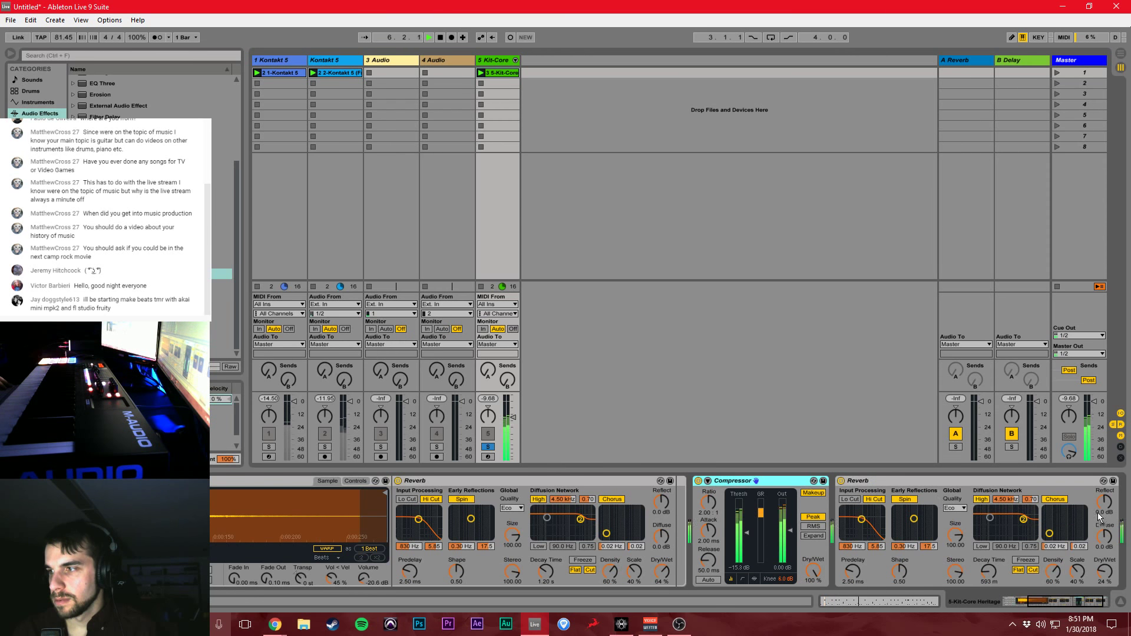
left_click_drag(782, 488, 936, 504)
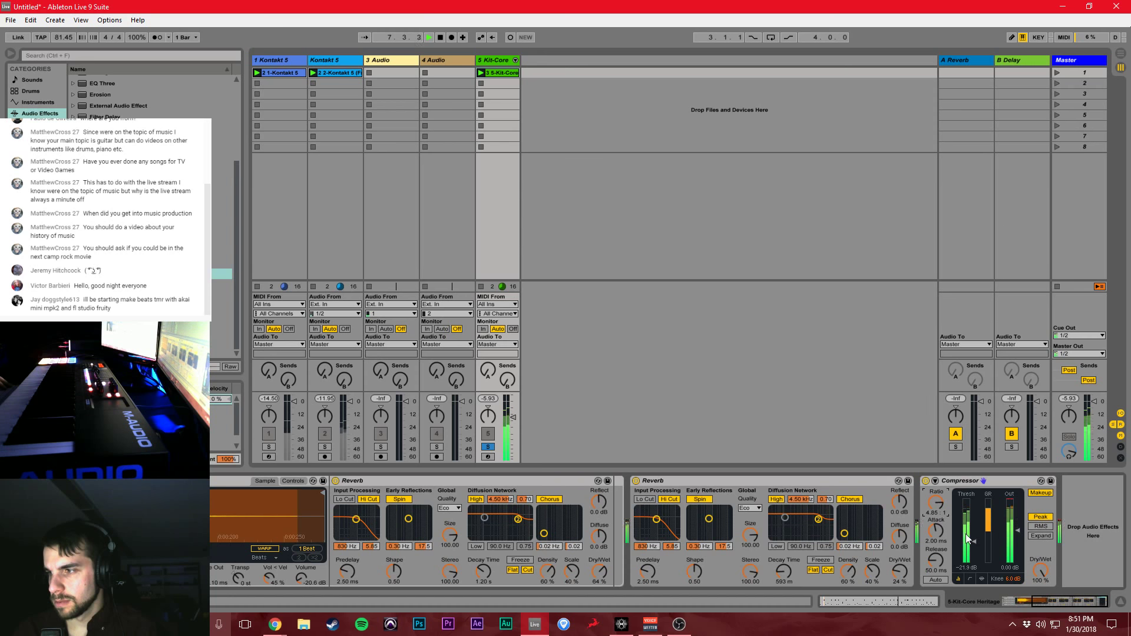
left_click_drag(974, 541, 973, 539)
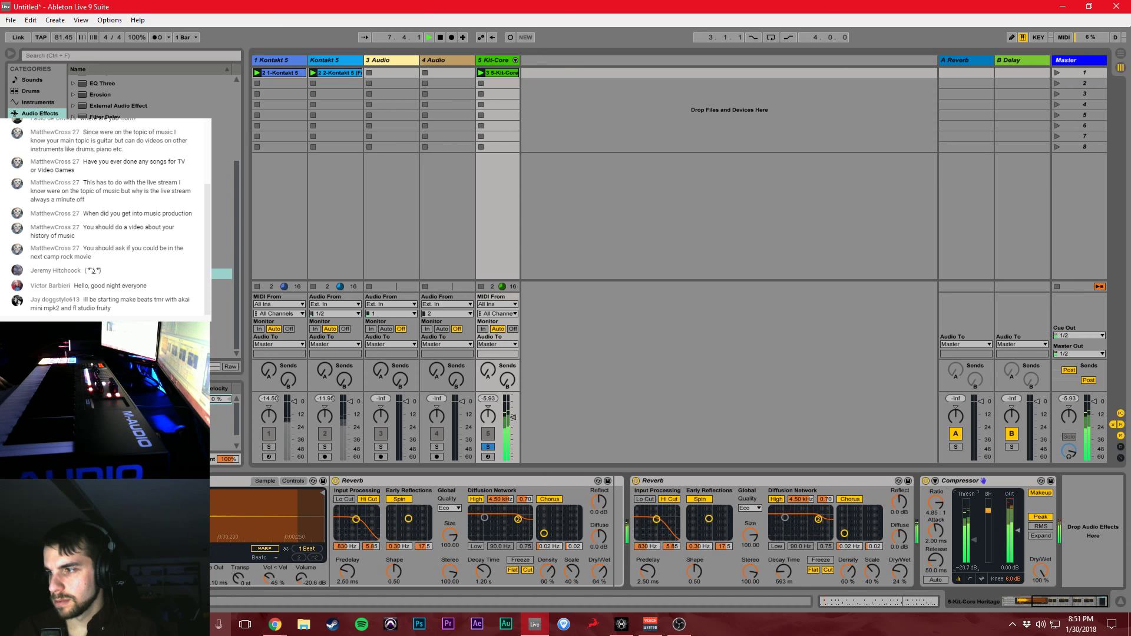
left_click(489, 446)
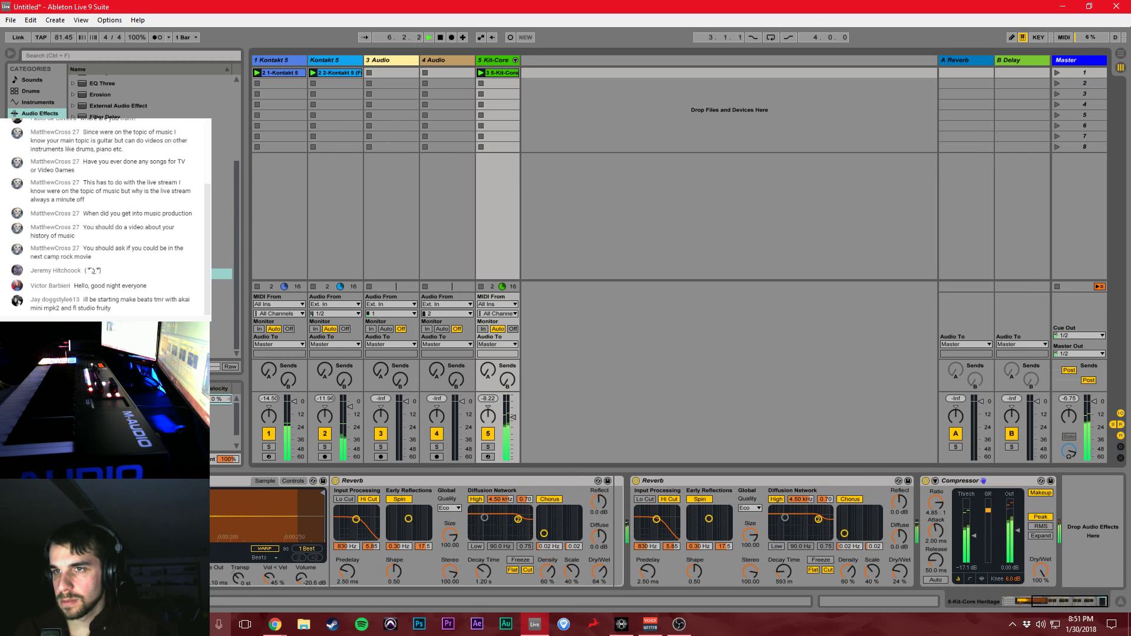
Duplicate the Kontakt 5 bass track and move the copy after the keys audio track
scroll(150, 212, "down", 10)
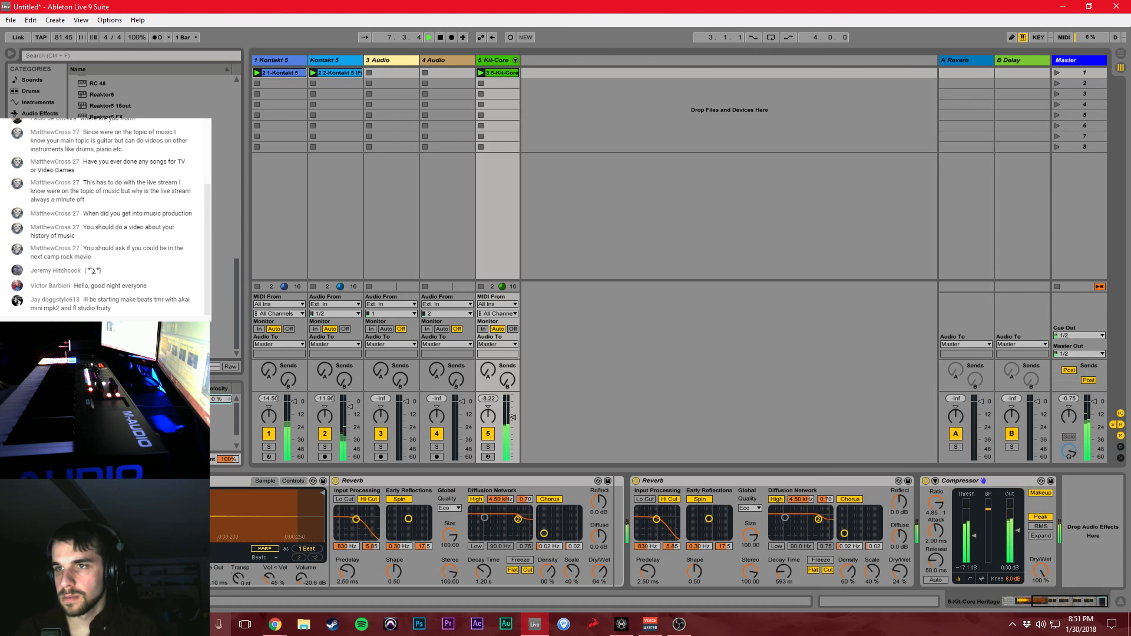
left_click(324, 61)
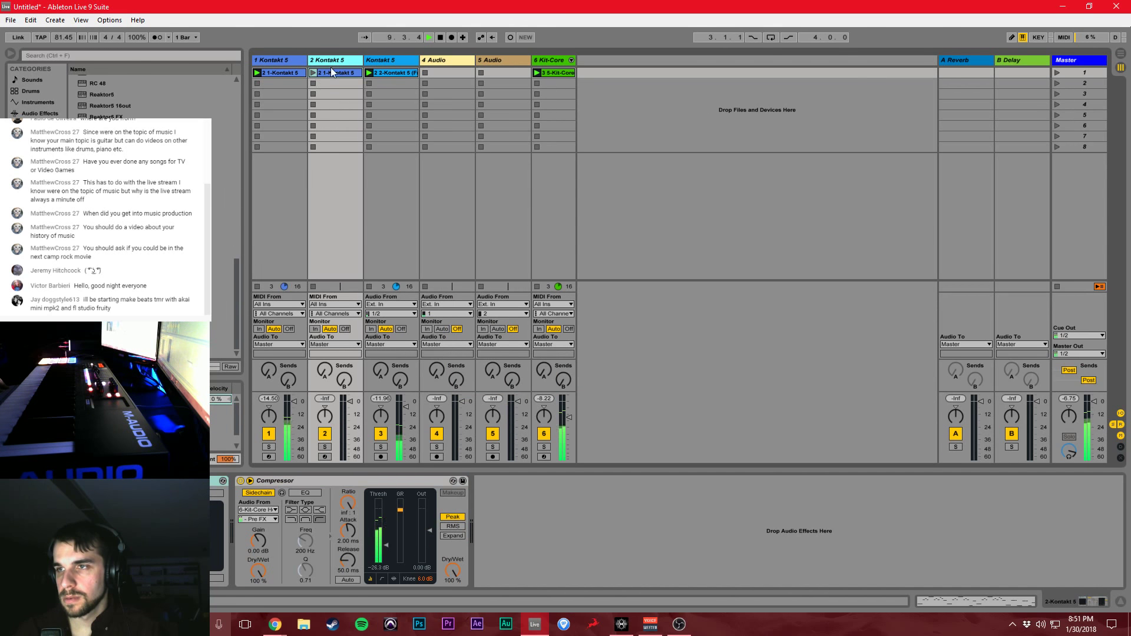
left_click_drag(330, 61, 412, 61)
Rename the first track Bass and the second track Keys
left_click(285, 63)
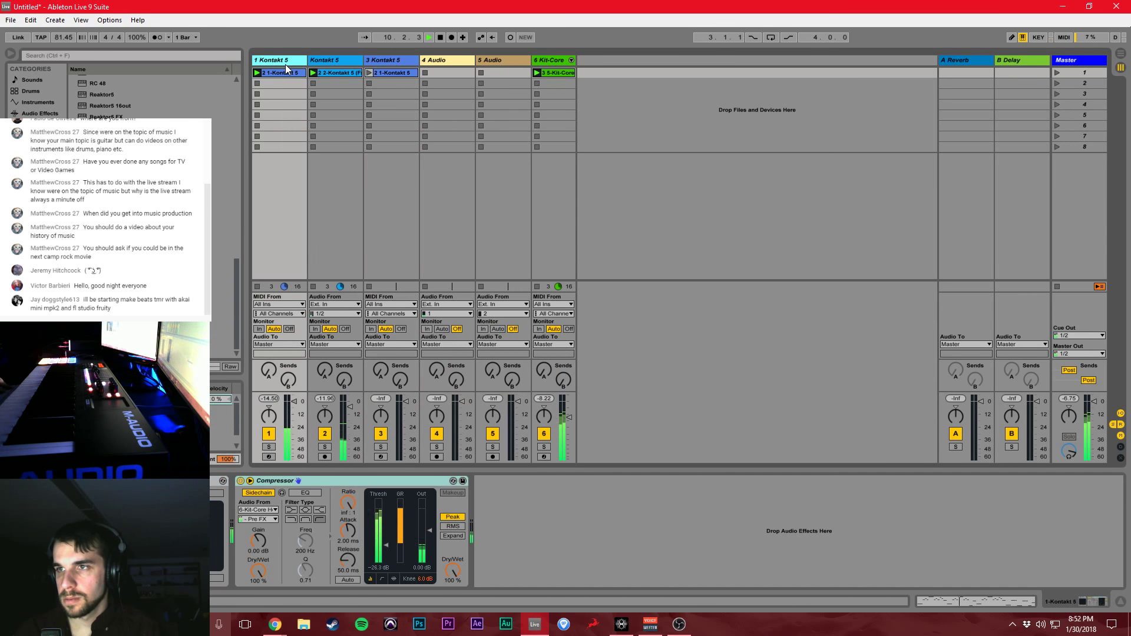
type("Bass")
key("Tab")
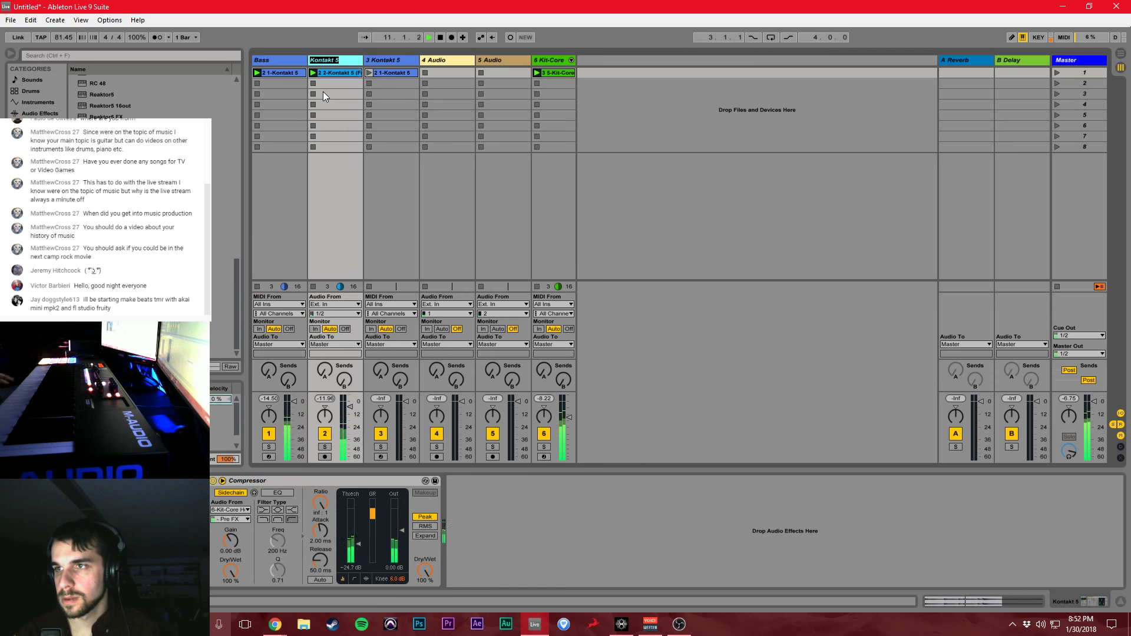
type("Keys")
key("Tab")
key("Return")
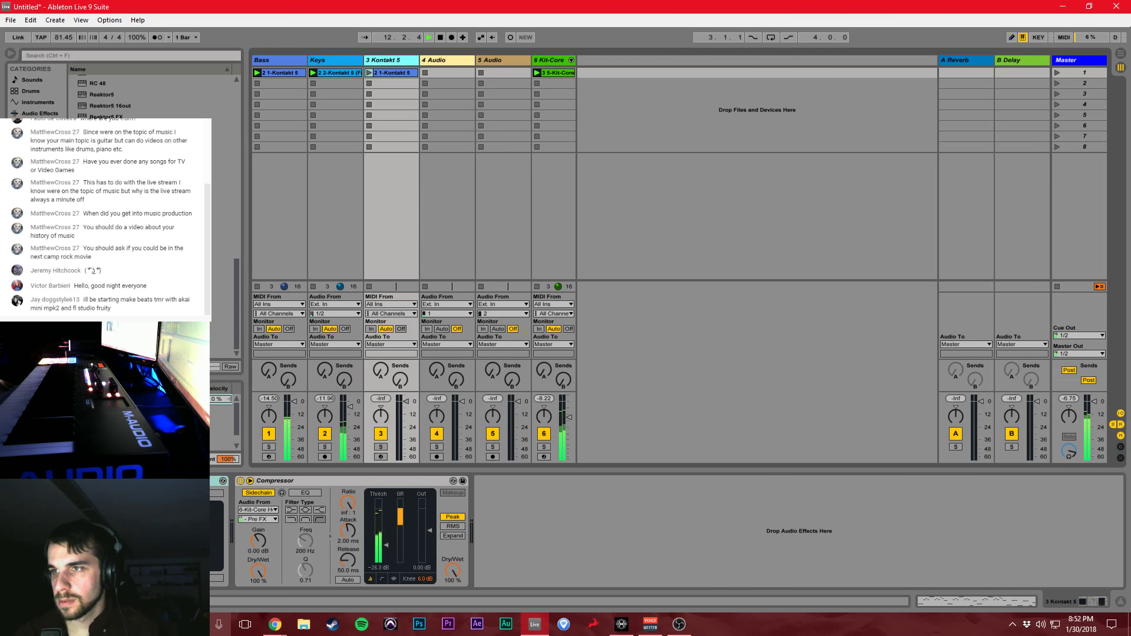
Delete the copied clip from the duplicated bass track and arm that track with its Kontakt instrument open
left_click(154, 481)
left_click_drag(429, 64, 449, 50)
key("Delete")
left_click(381, 457)
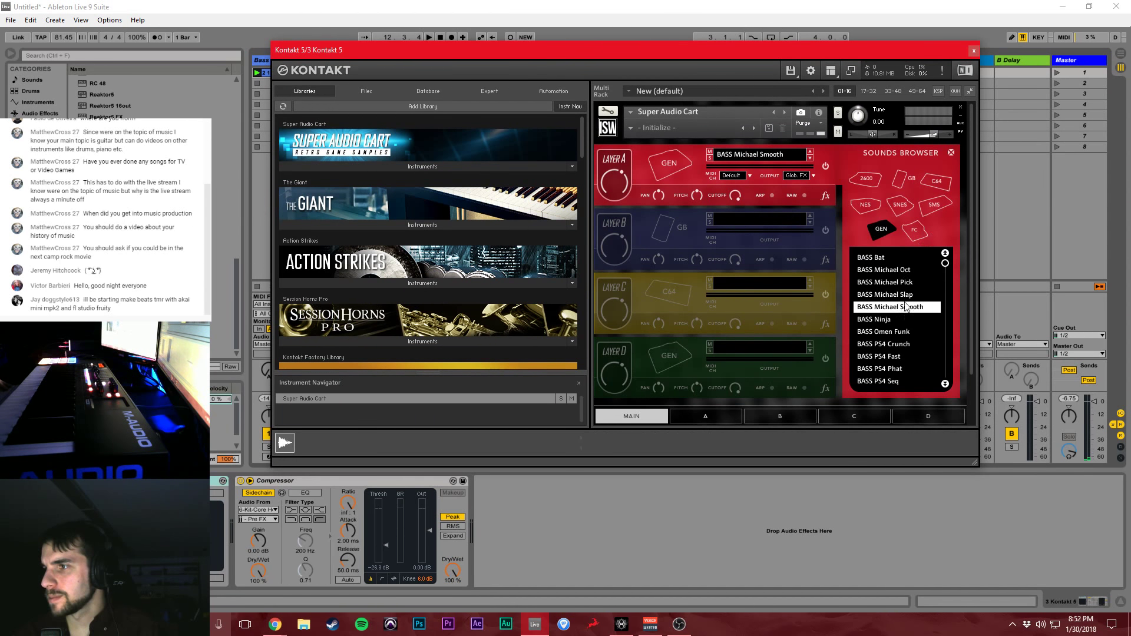
Audition the Genesis pad sounds in Super Audio Cart's Layer A and load PAD Rage2 Sweep
left_click_drag(946, 266, 956, 369)
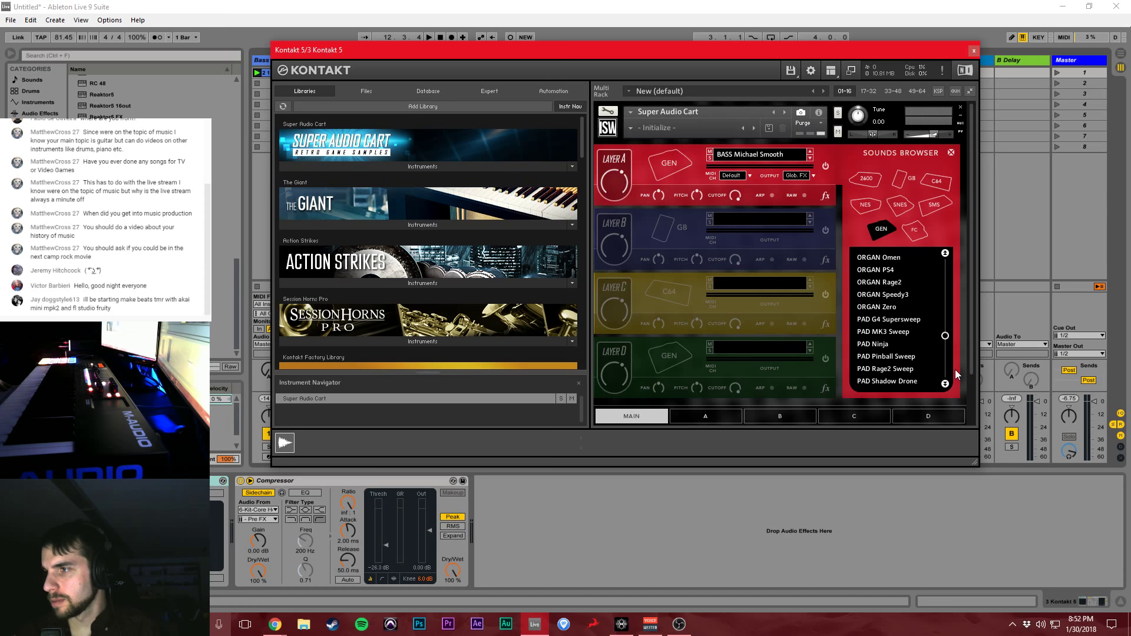
left_click(911, 319)
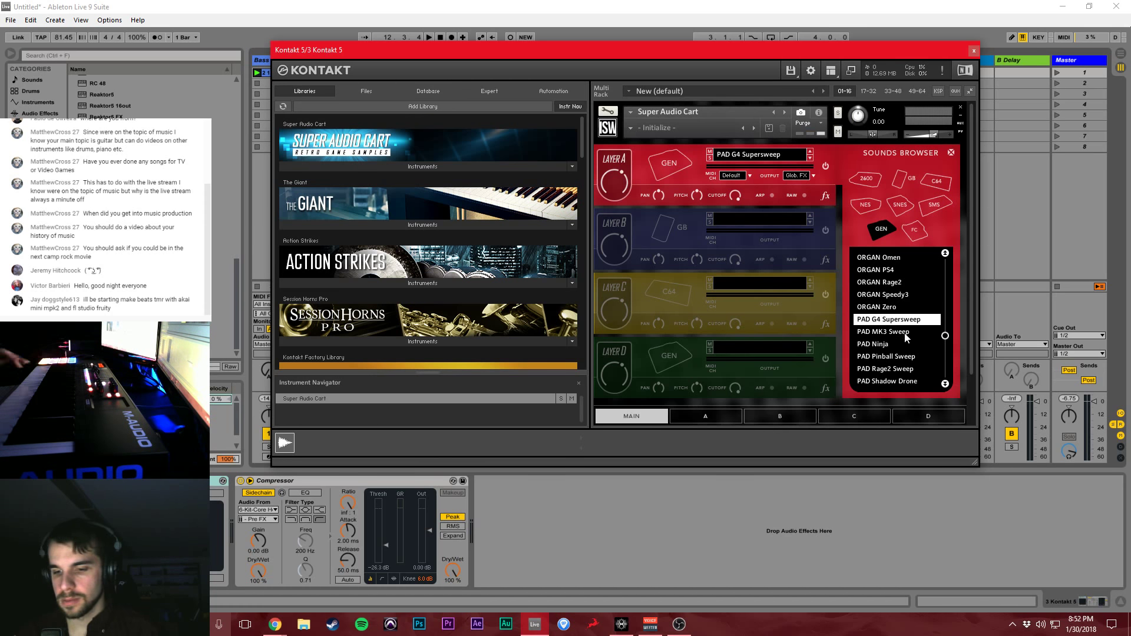
left_click(896, 333)
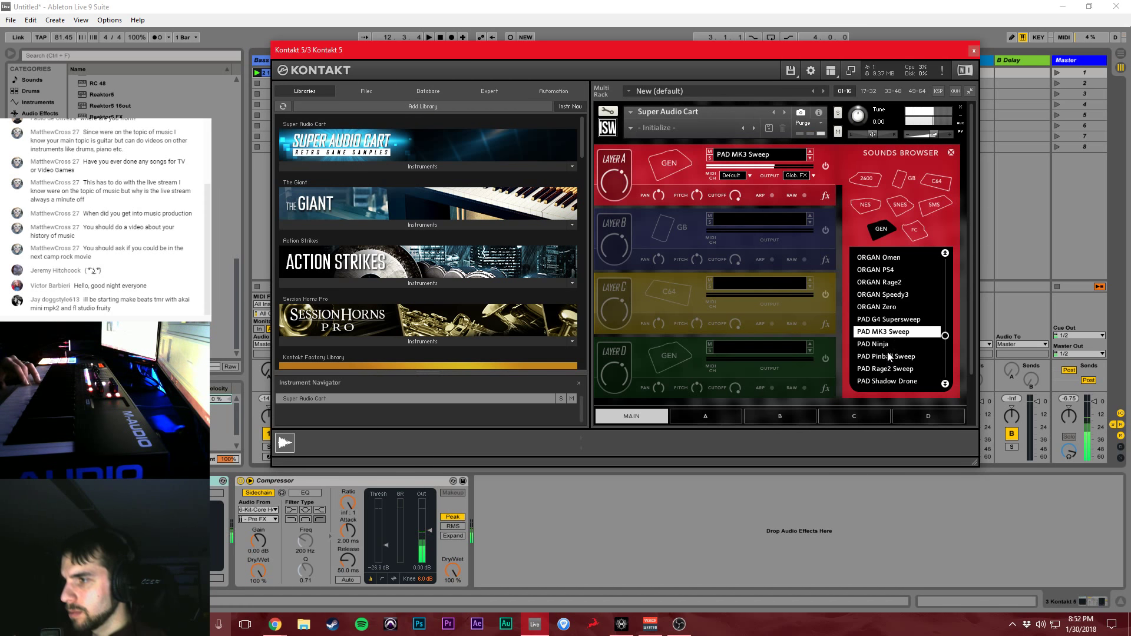
left_click(883, 344)
mouse_move(620, 53)
left_mouse_down()
mouse_move(823, 71)
mouse_move(624, 74)
left_mouse_up()
left_click(948, 399)
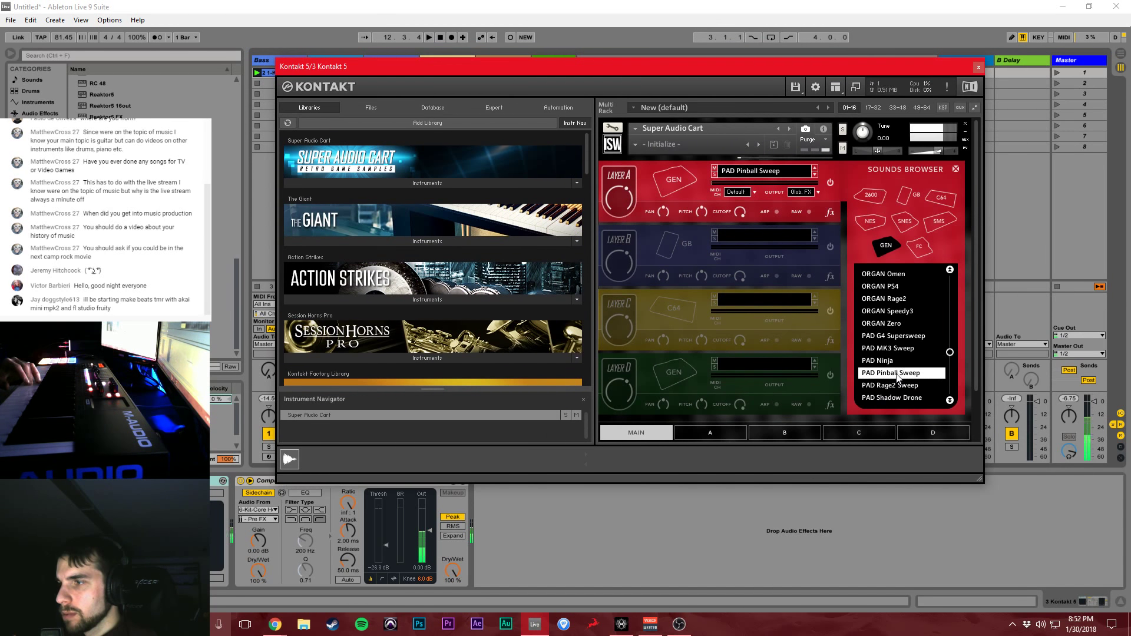
left_click(949, 399)
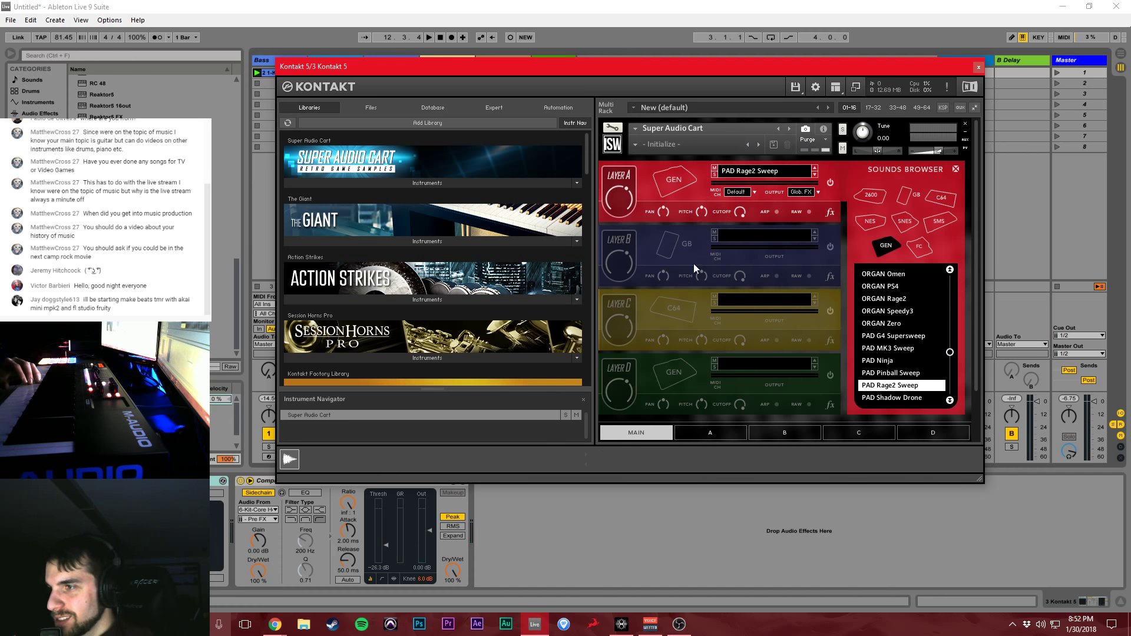
Raise the attack of the volume envelope in Layer A's sound settings
left_click(709, 430)
left_click(625, 240)
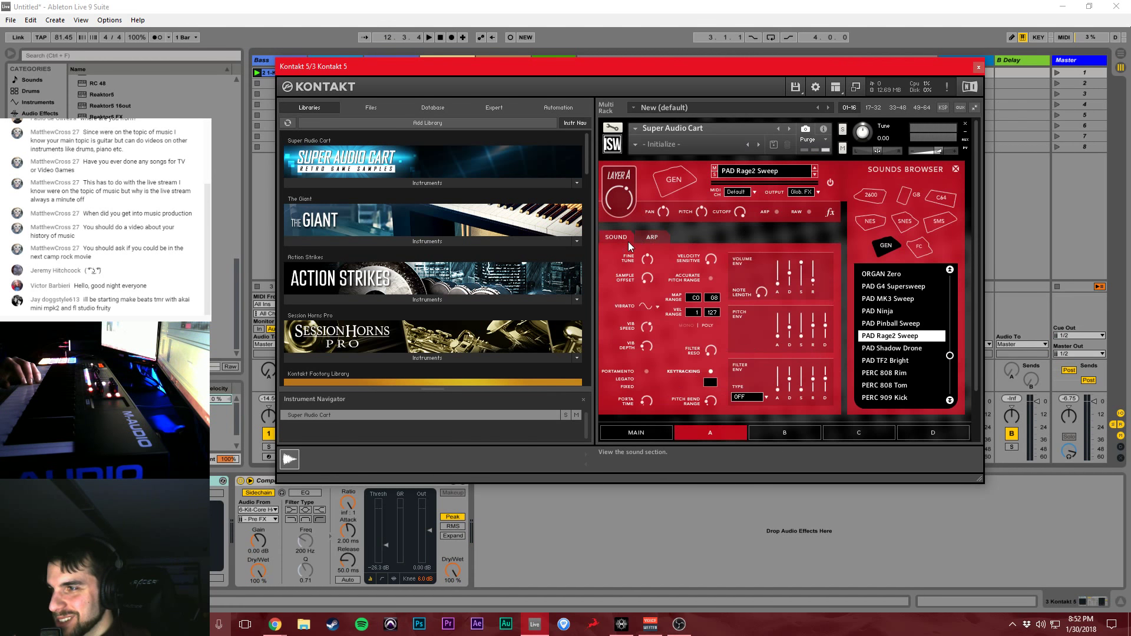
left_click_drag(778, 279, 777, 265)
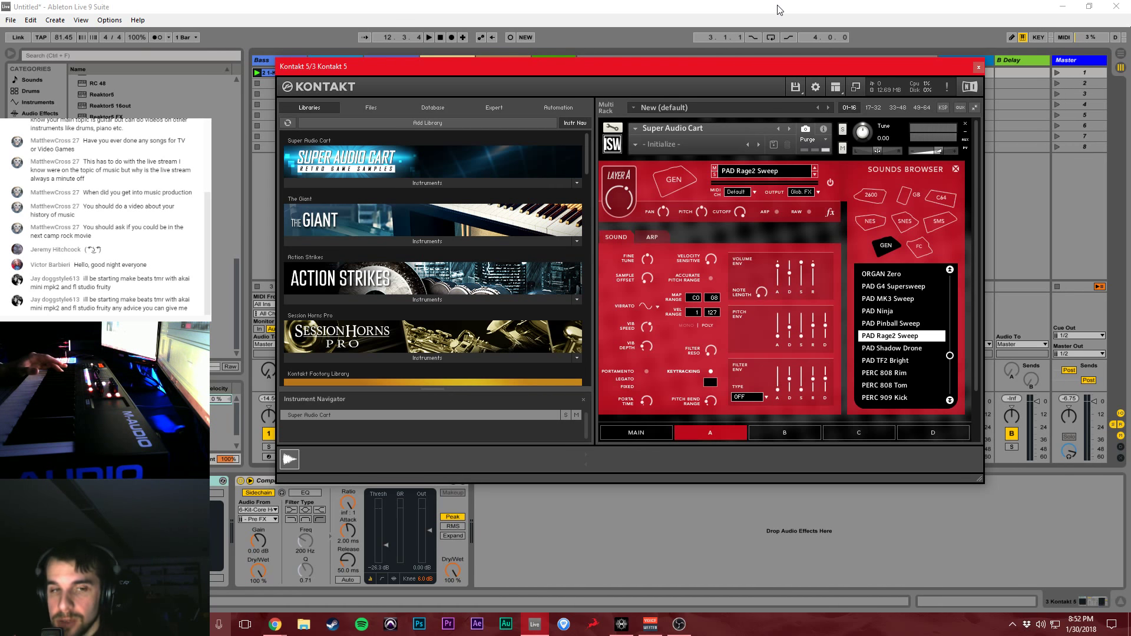
left_click_drag(531, 62, 508, 63)
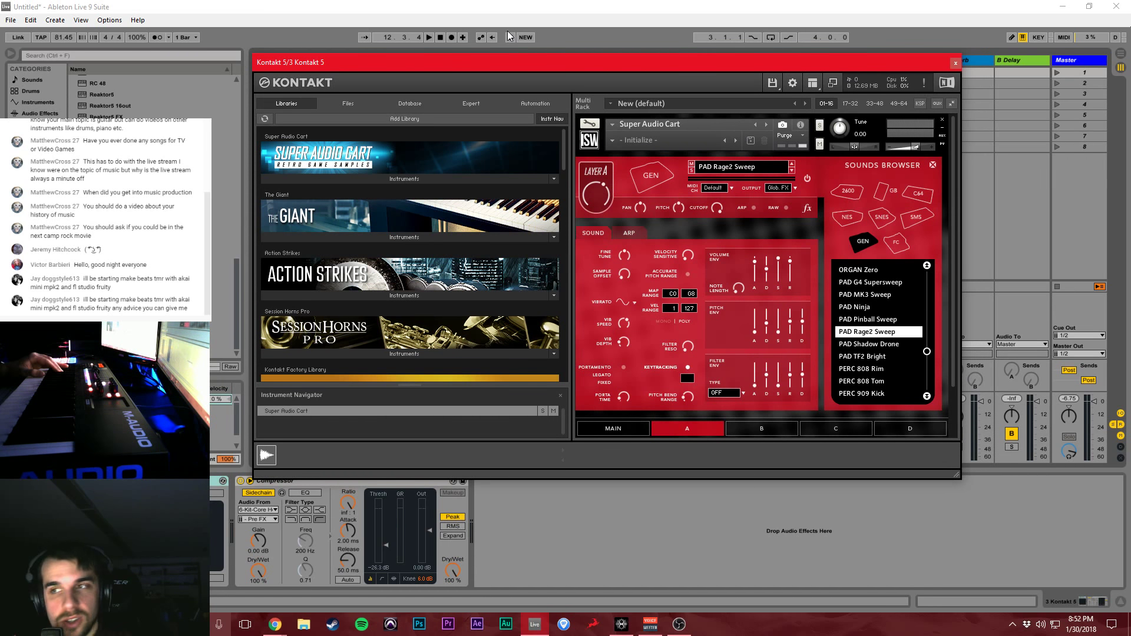
left_click_drag(489, 59, 492, 66)
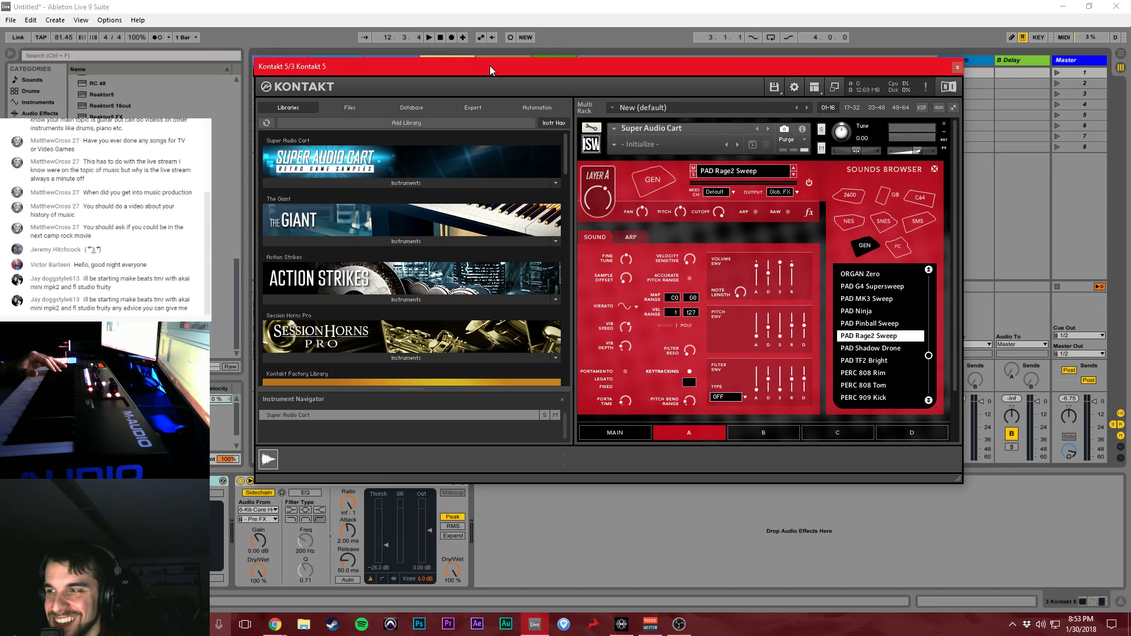
left_click_drag(490, 65, 486, 62)
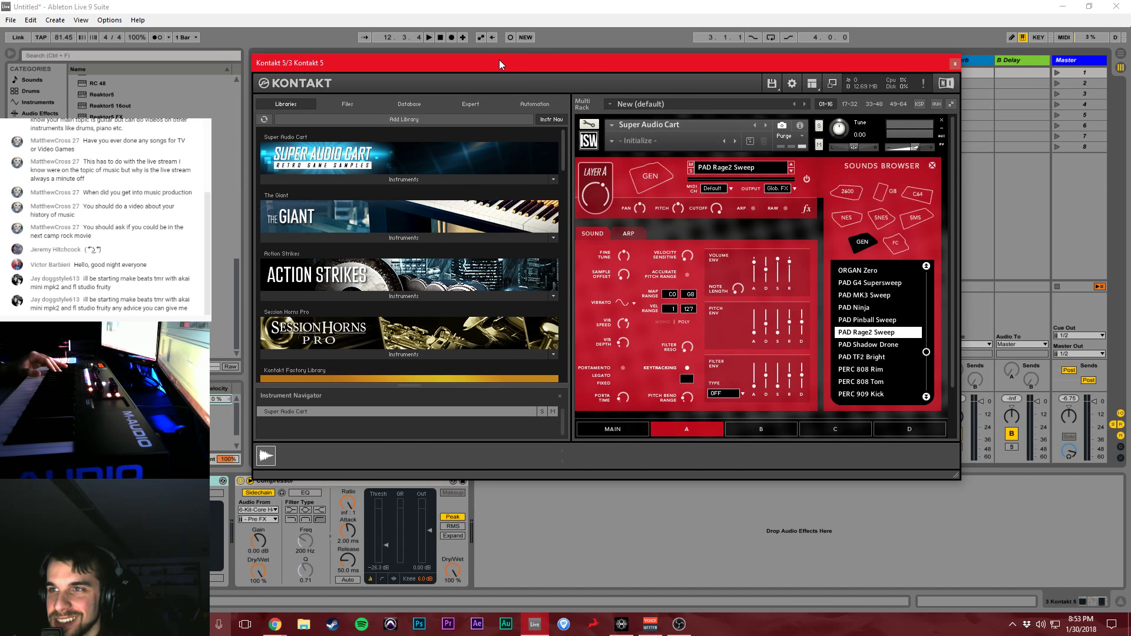
left_click_drag(502, 63, 504, 66)
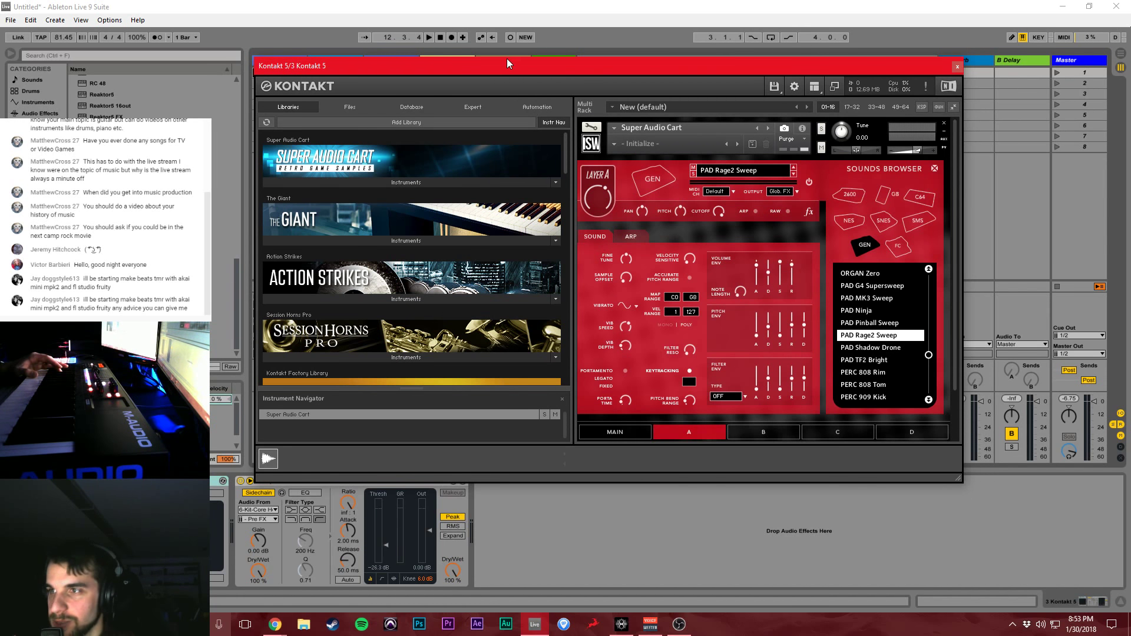
mouse_move(507, 59)
left_mouse_down()
mouse_move(555, 139)
mouse_move(484, 83)
mouse_move(493, 66)
left_mouse_up()
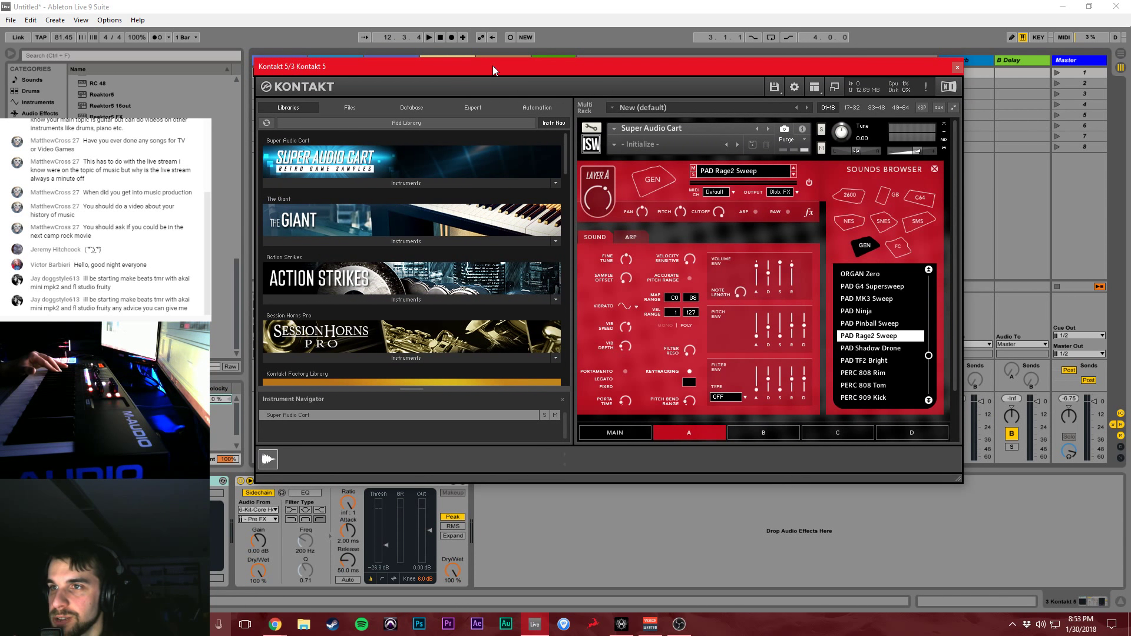
Record a pad clip in the first slot of the third track and shorten its loop to four bars
left_click_drag(492, 67, 495, 64)
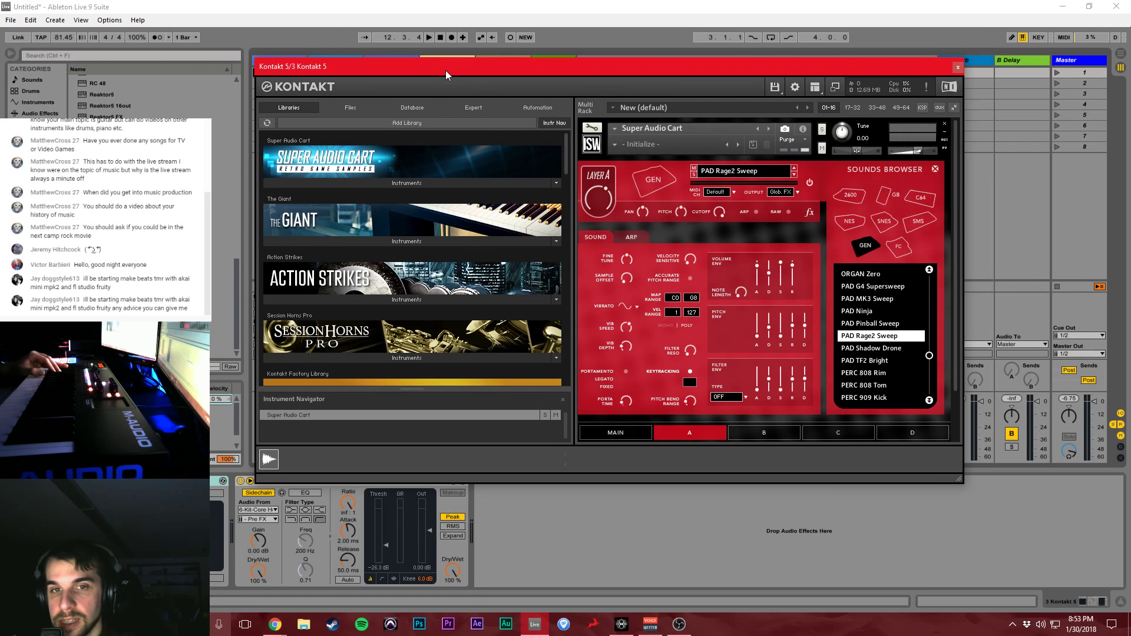
left_click_drag(445, 69, 441, 79)
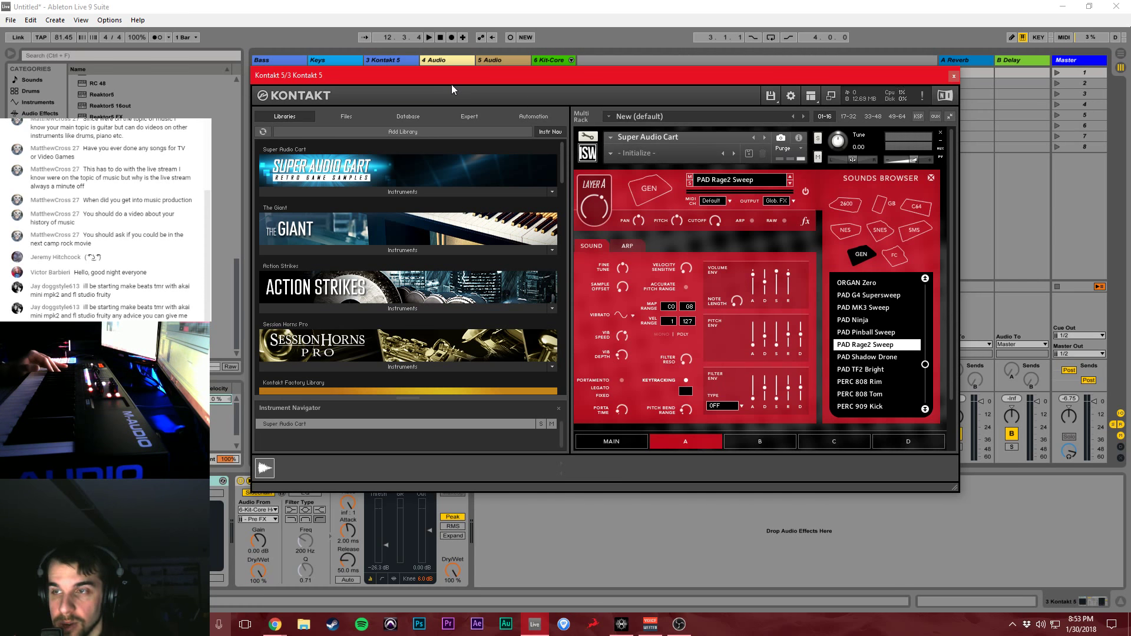
left_click(954, 76)
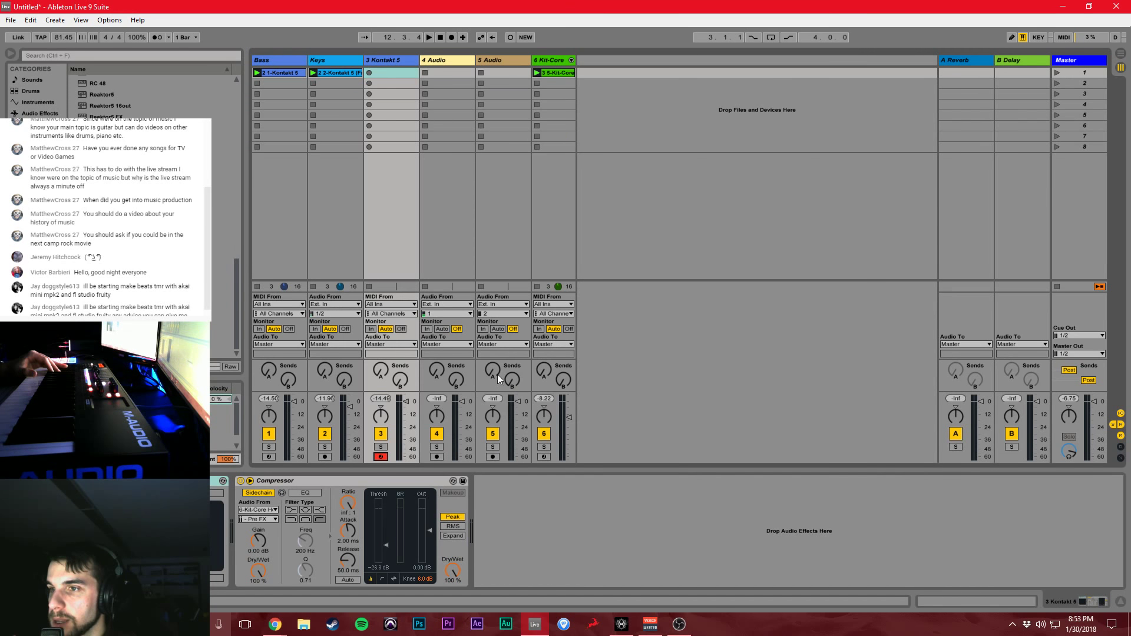
left_click(369, 71)
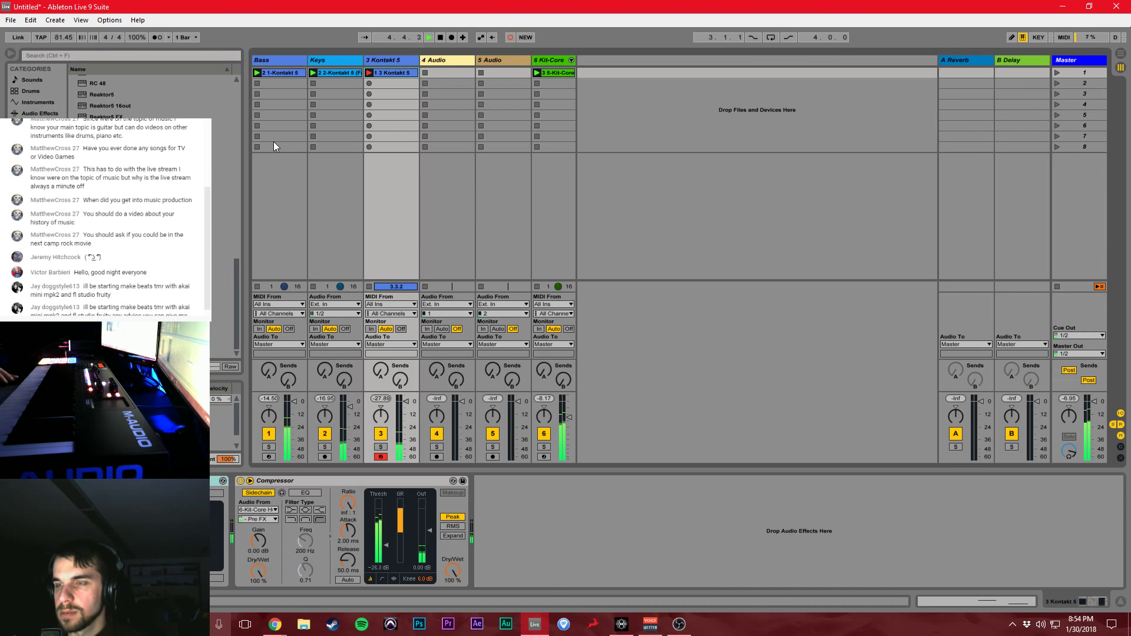
left_click(377, 74)
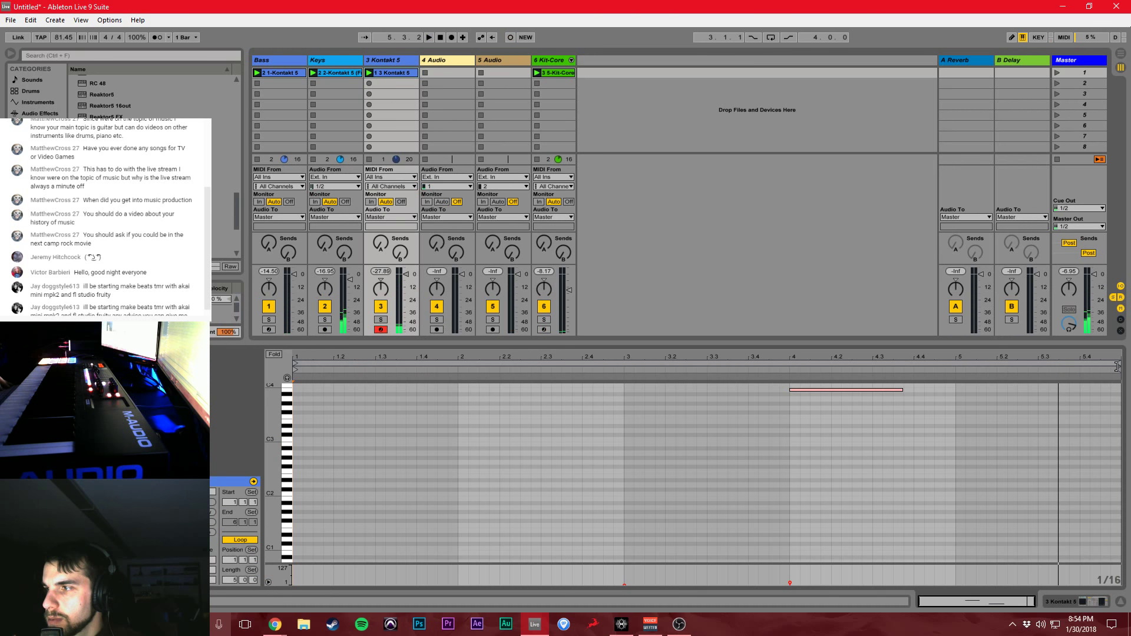
left_click_drag(1116, 364, 954, 365)
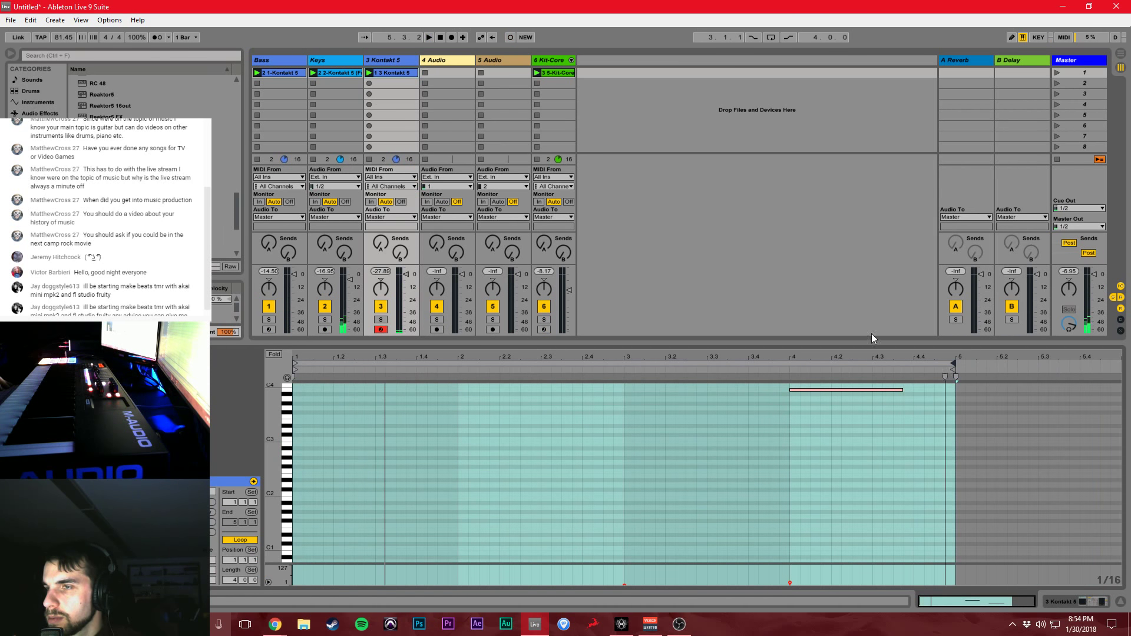
Set Layer A's filter type to SV LP4 in the pad's Kontakt instrument during playback and close the instrument window
left_click(379, 61)
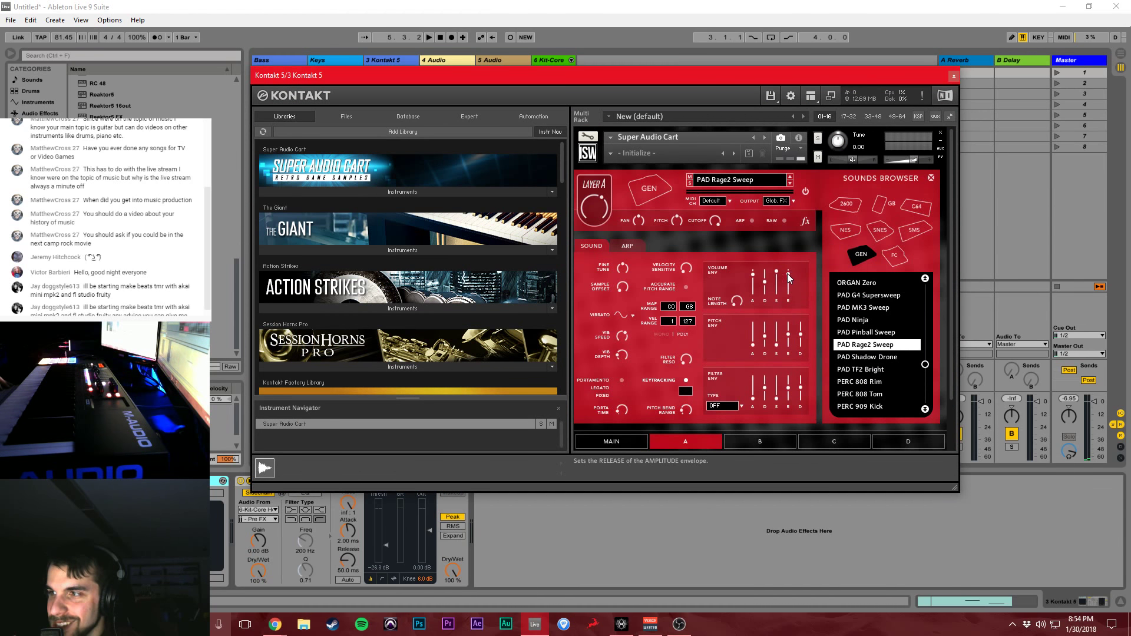
key("space")
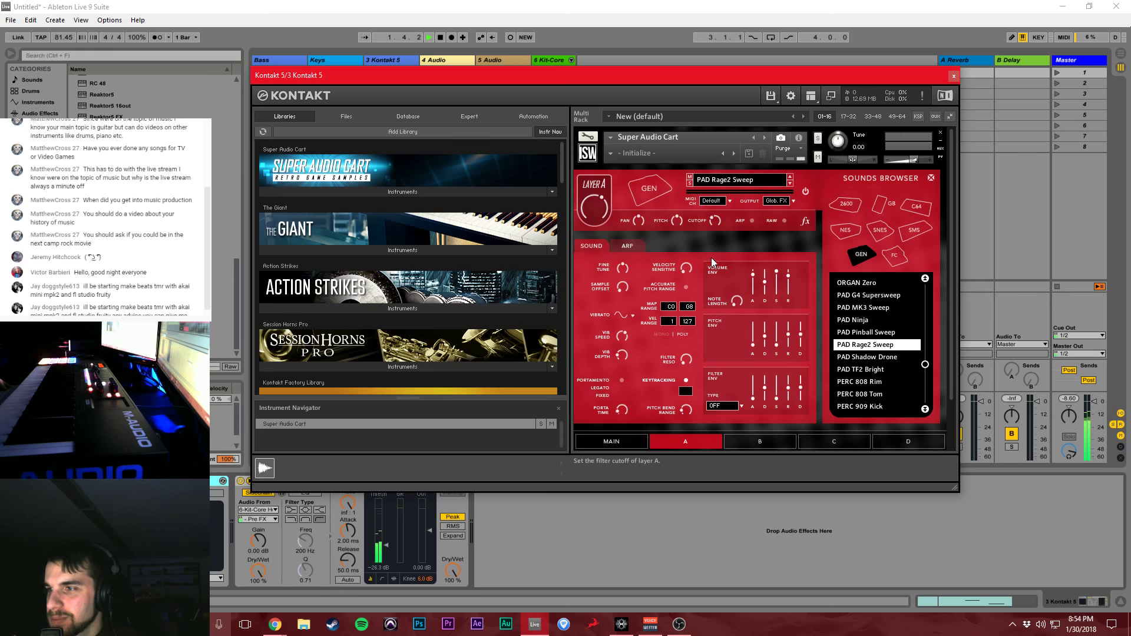
left_click(722, 406)
left_click(726, 271)
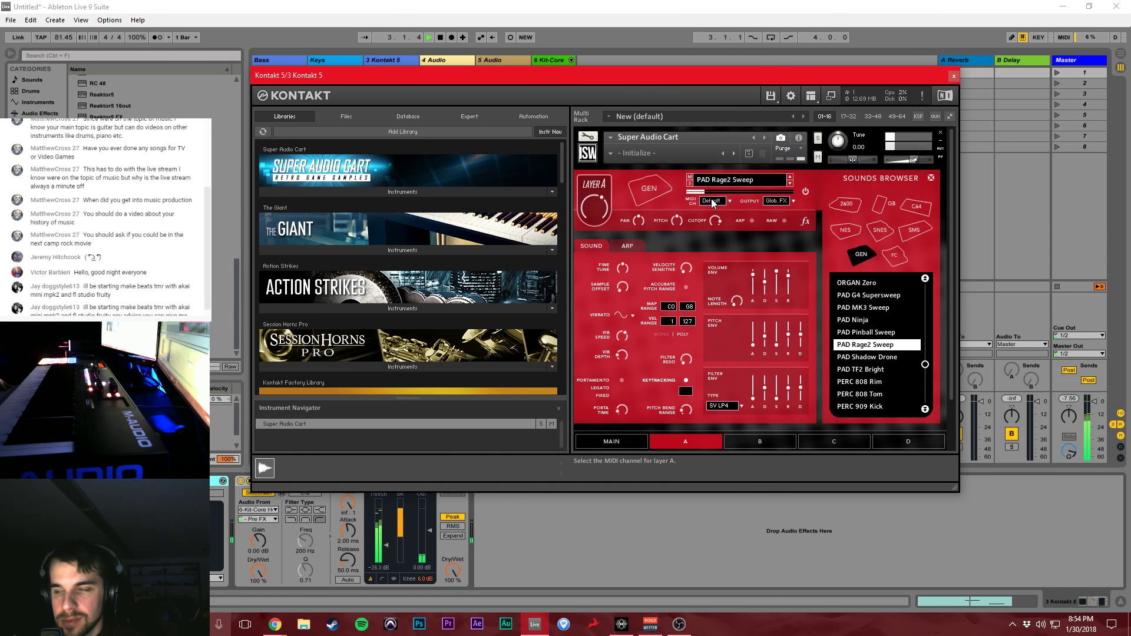
left_click(953, 76)
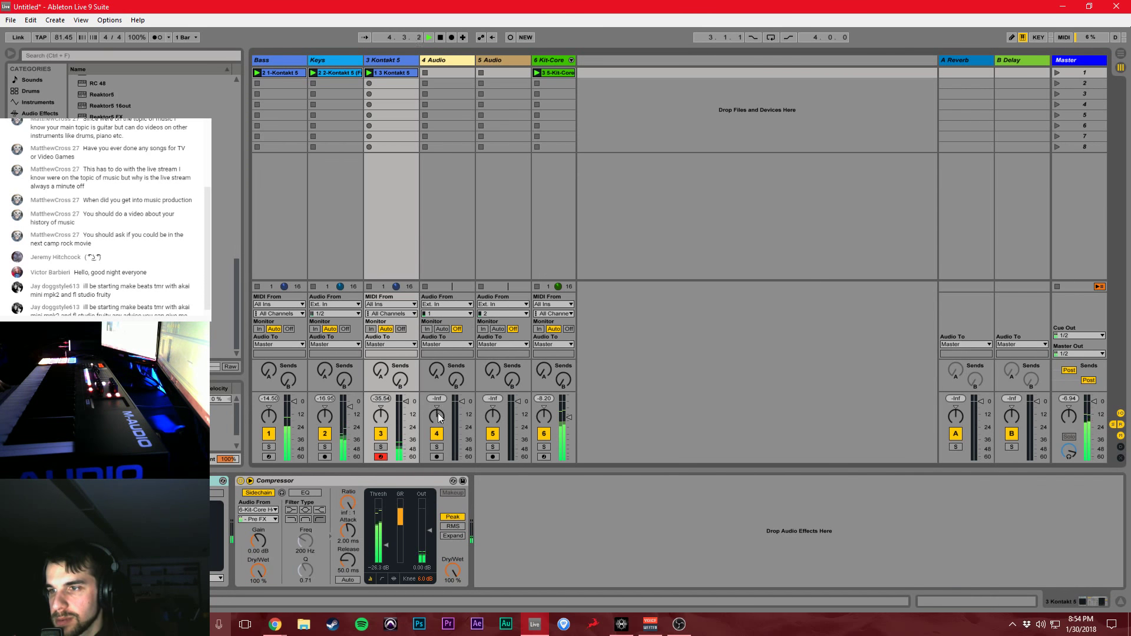
Show the audio effects in the browser and bring the built-in devices from EQ Three onward into view
scroll(147, 206, "up", 5)
scroll(147, 207, "up", 2)
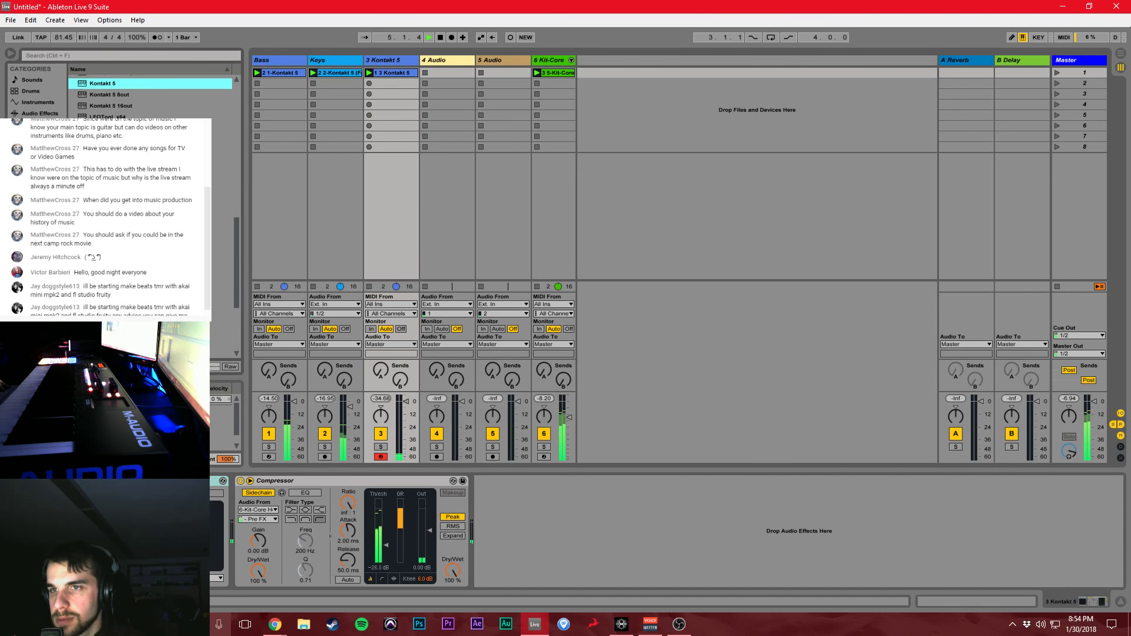
left_click(36, 135)
left_click(37, 113)
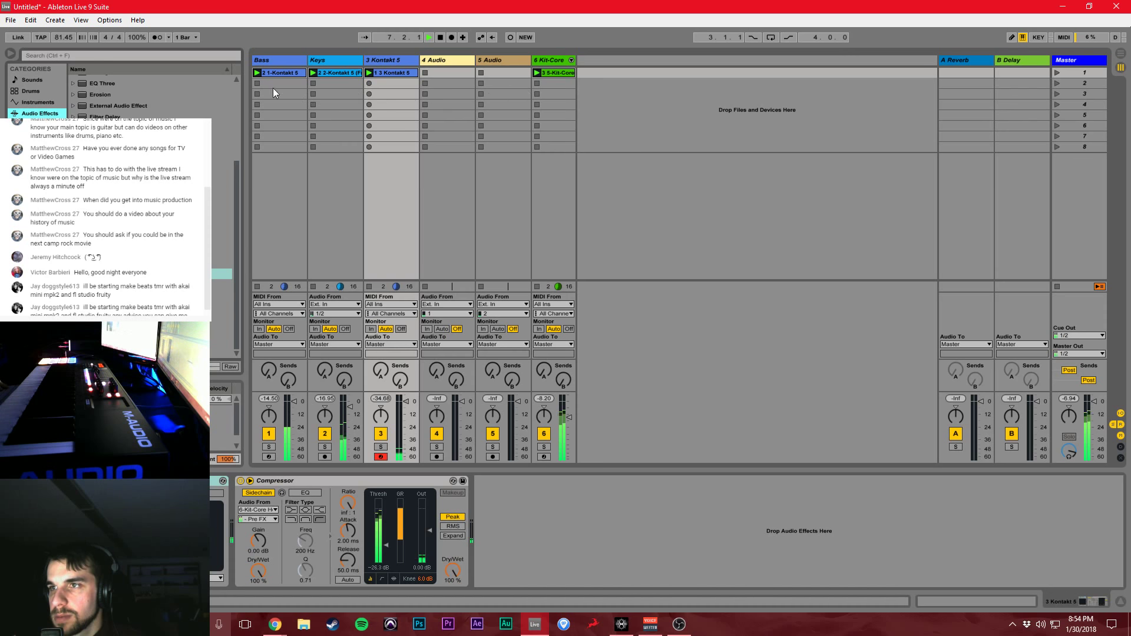
Stop the Bass, Keys and pad clips to hear the drums alone, and select the Keys track
left_click(257, 83)
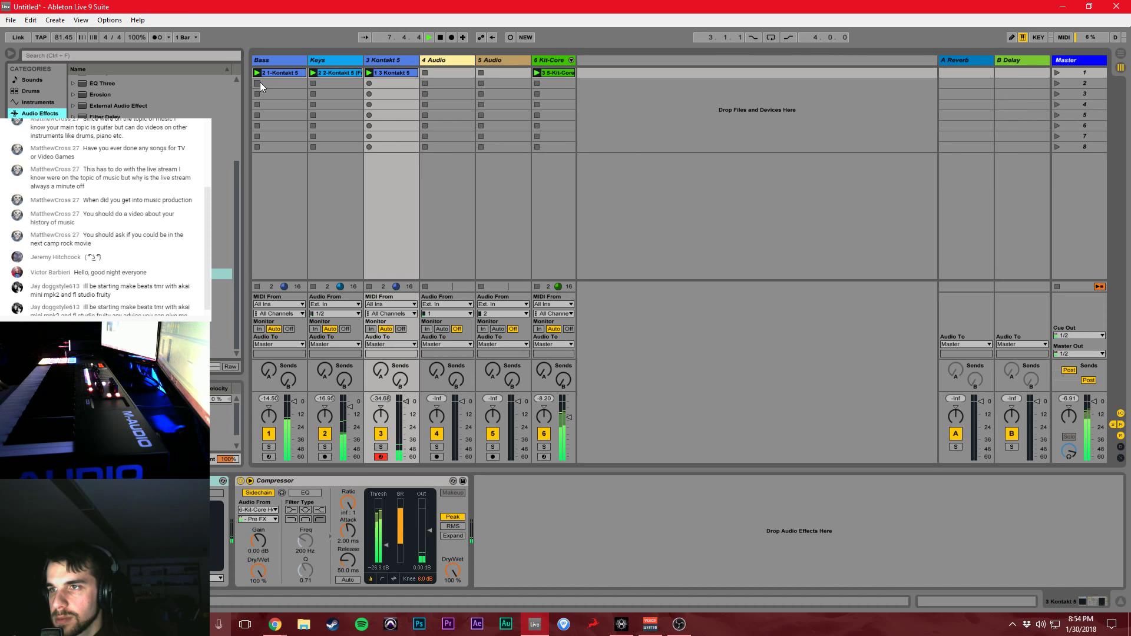
left_click(312, 83)
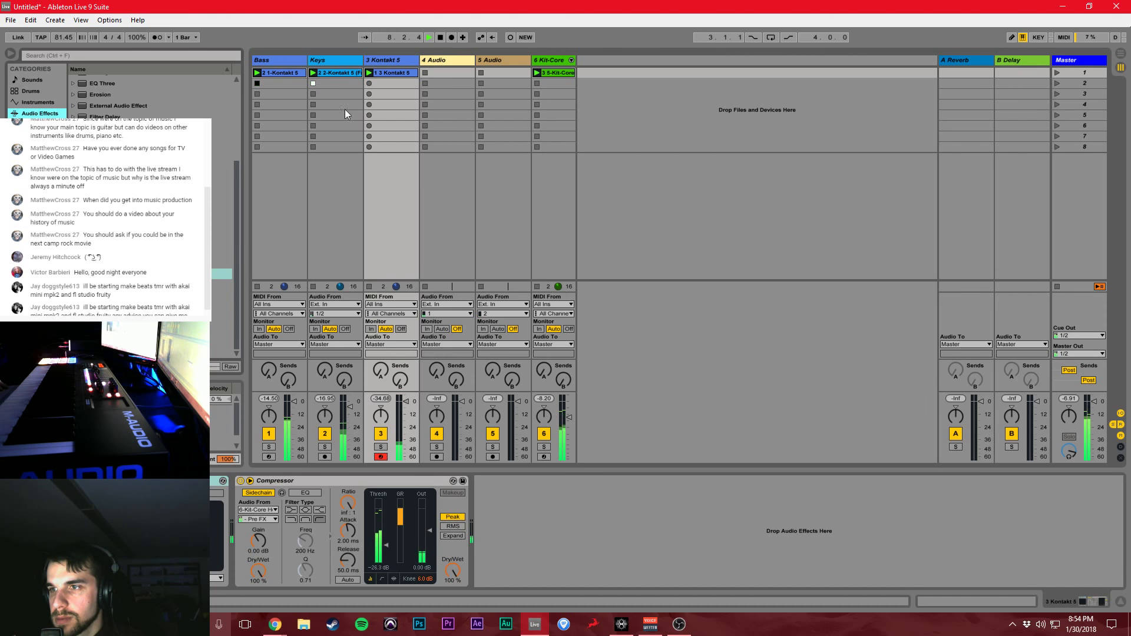
left_click(369, 287)
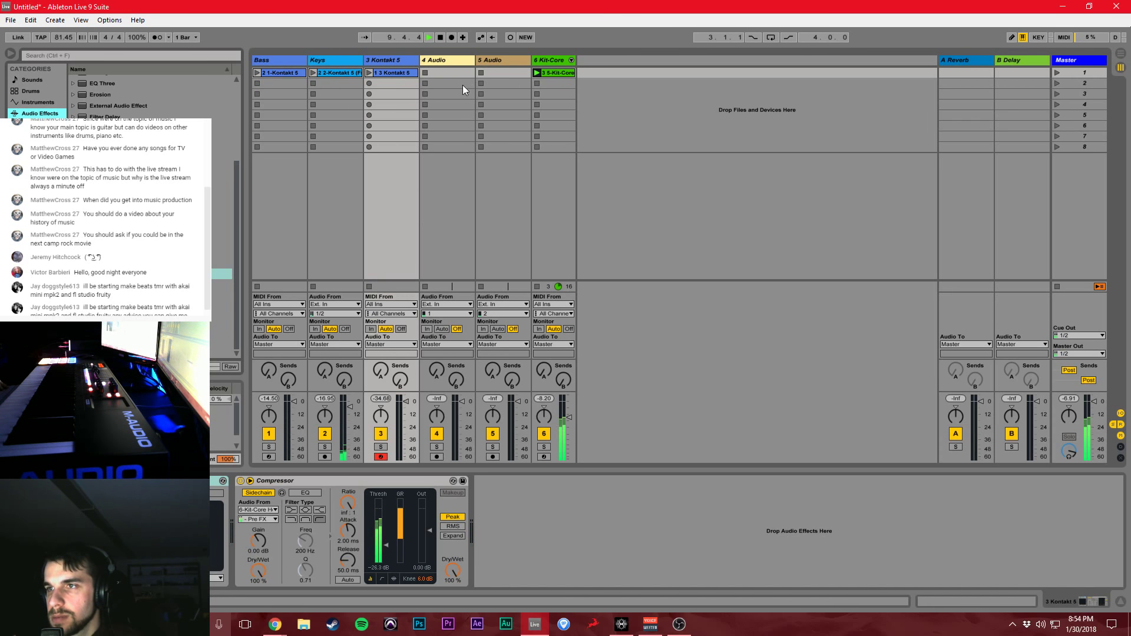
left_click(311, 75)
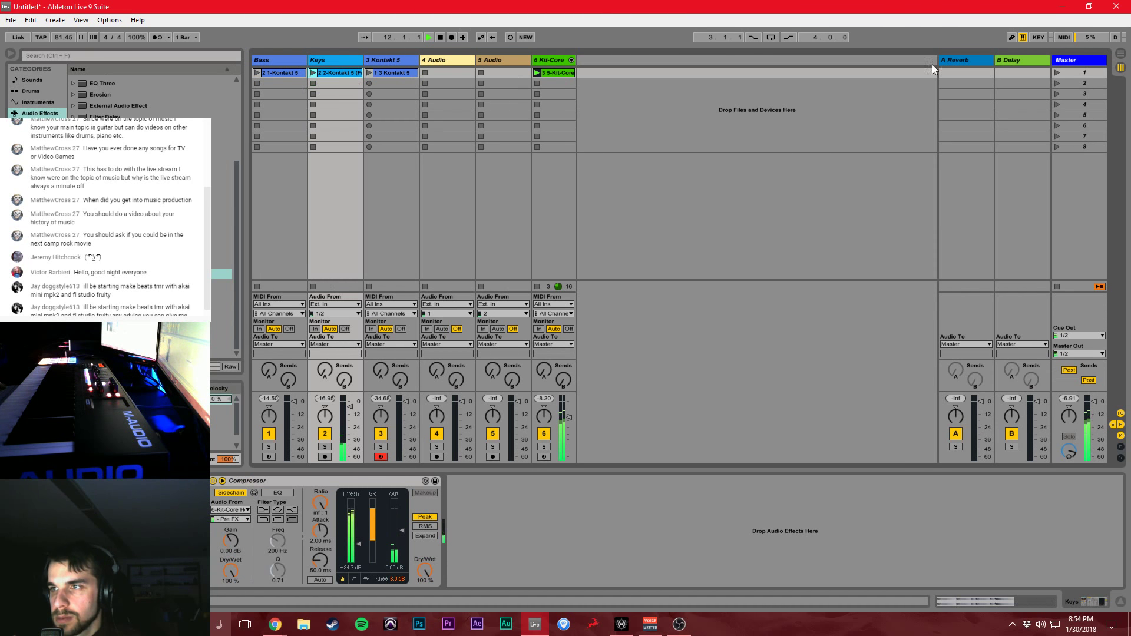
Launch the first scene to hear all the clips together, stop playback and select the 5 Audio track
left_click(1055, 73)
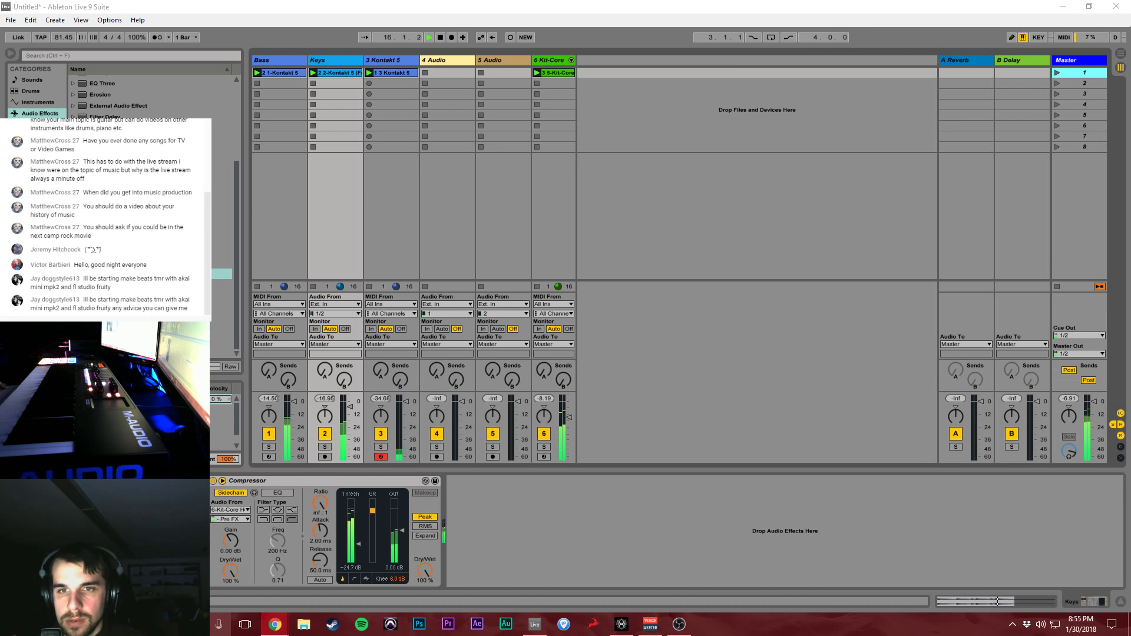
left_click(611, 222)
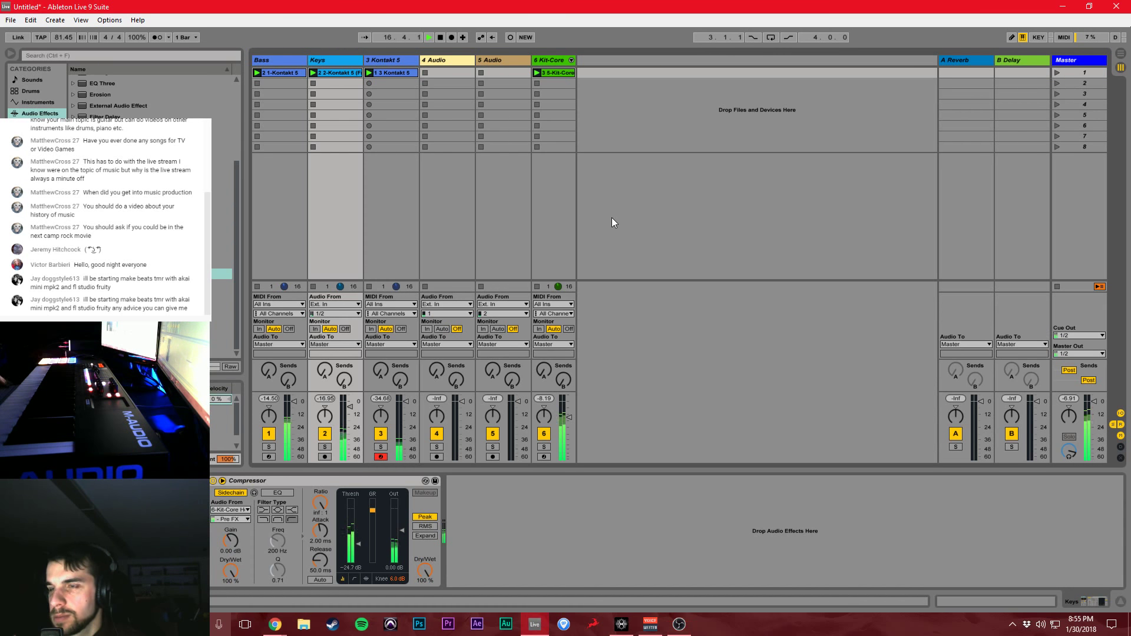
key("space")
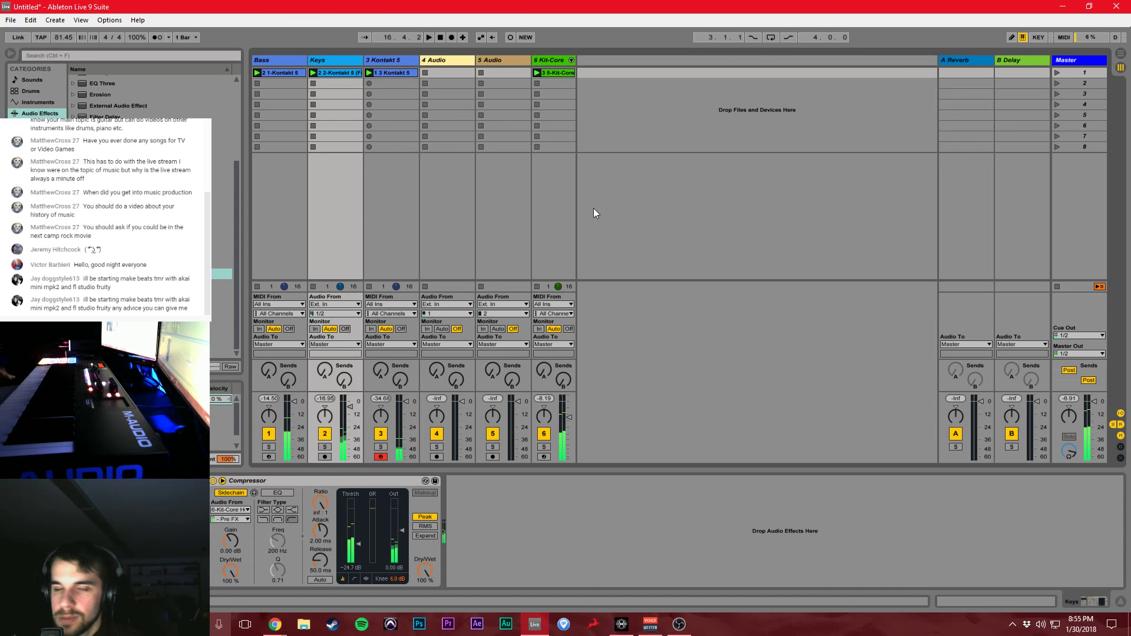
left_click(528, 189)
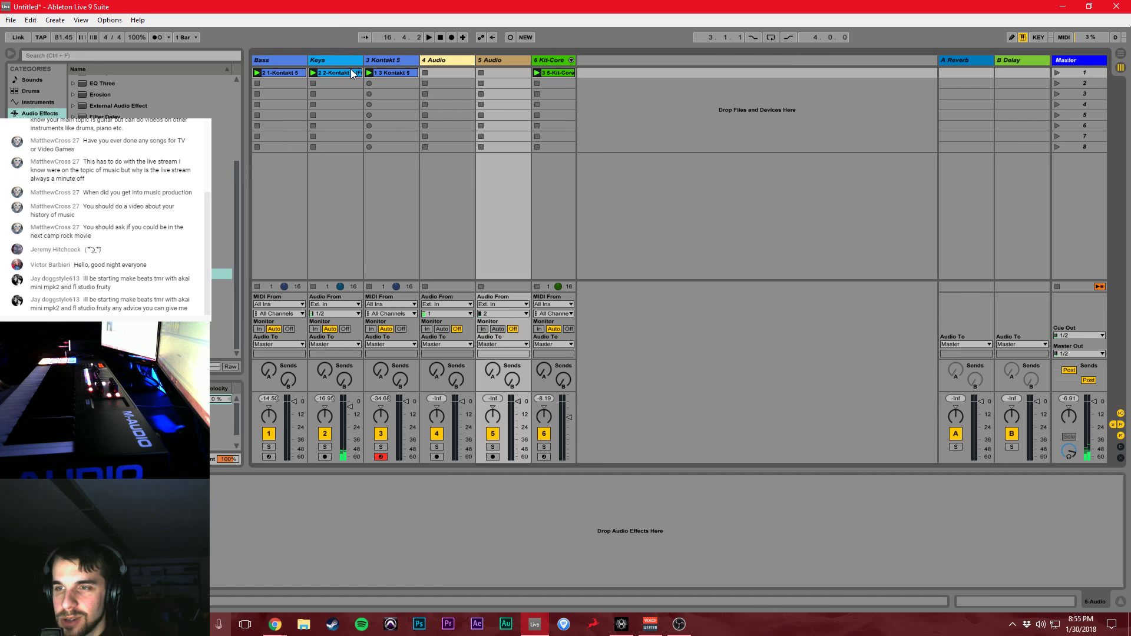